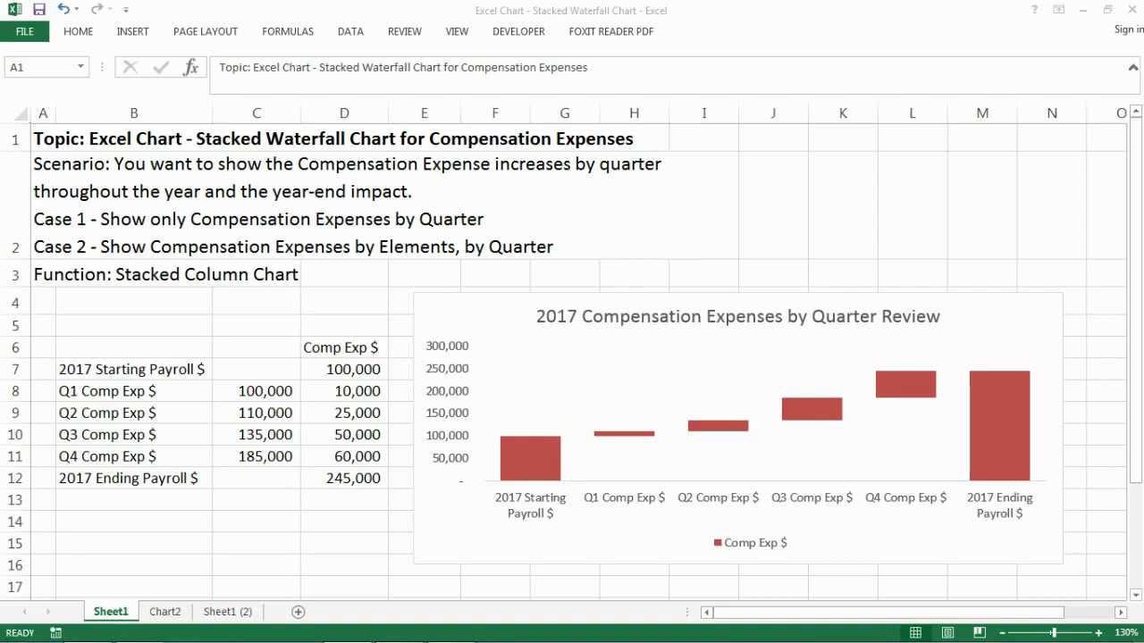
# - Examine the quarterly compensation waterfall chart and the second chart that splits expenses into Base Salary and Incentive
pyautogui.click(235, 350)
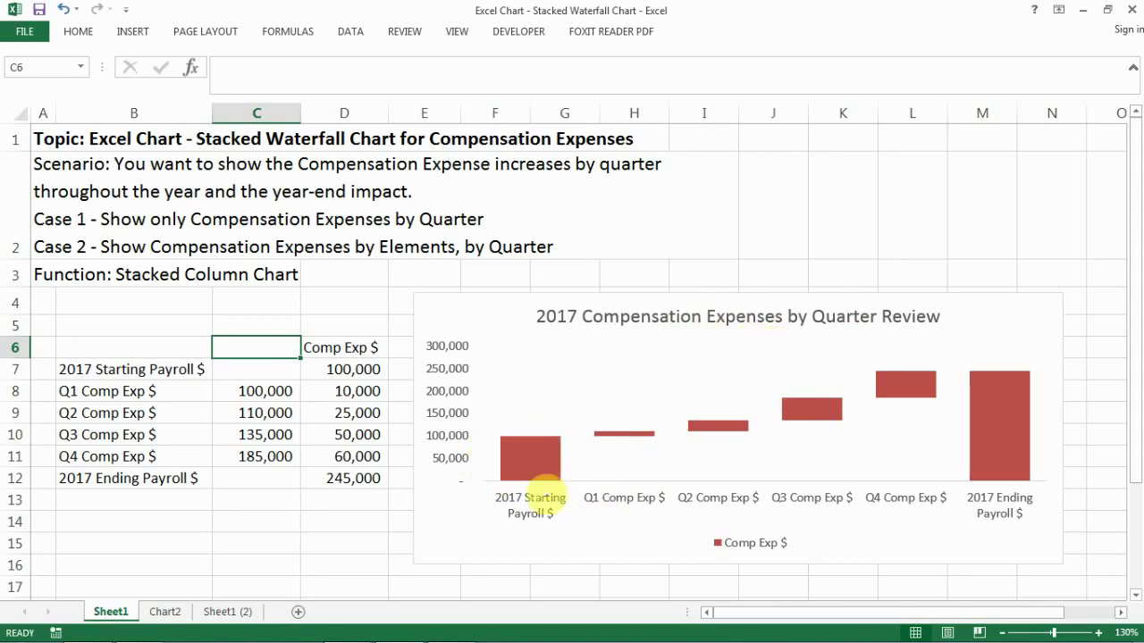
pyautogui.moveTo(518, 467)
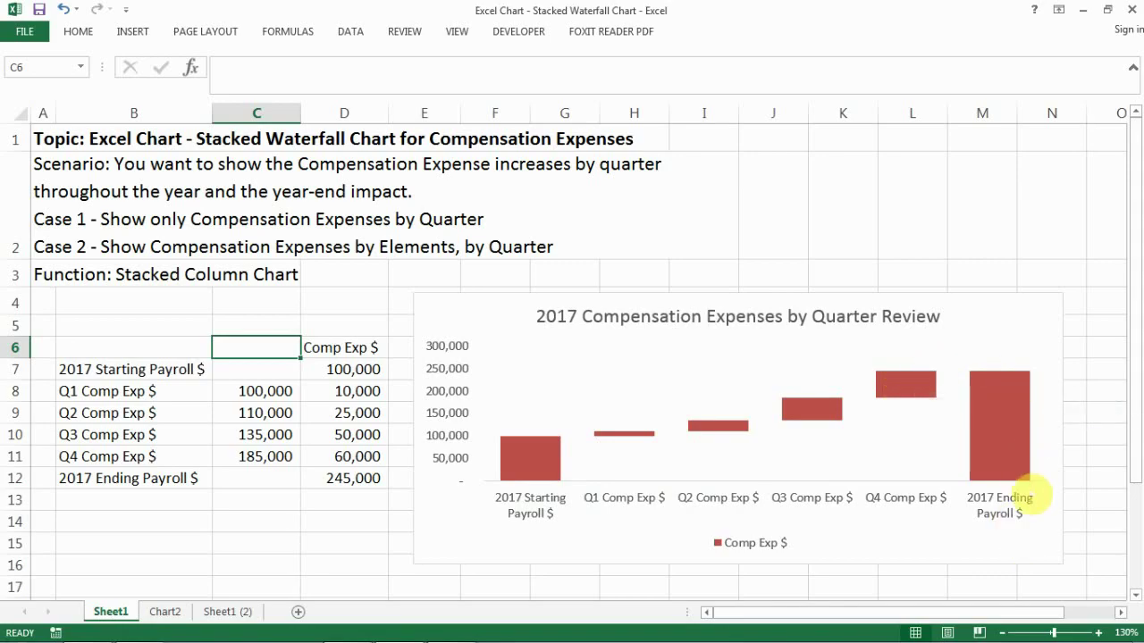
pyautogui.moveTo(1016, 457)
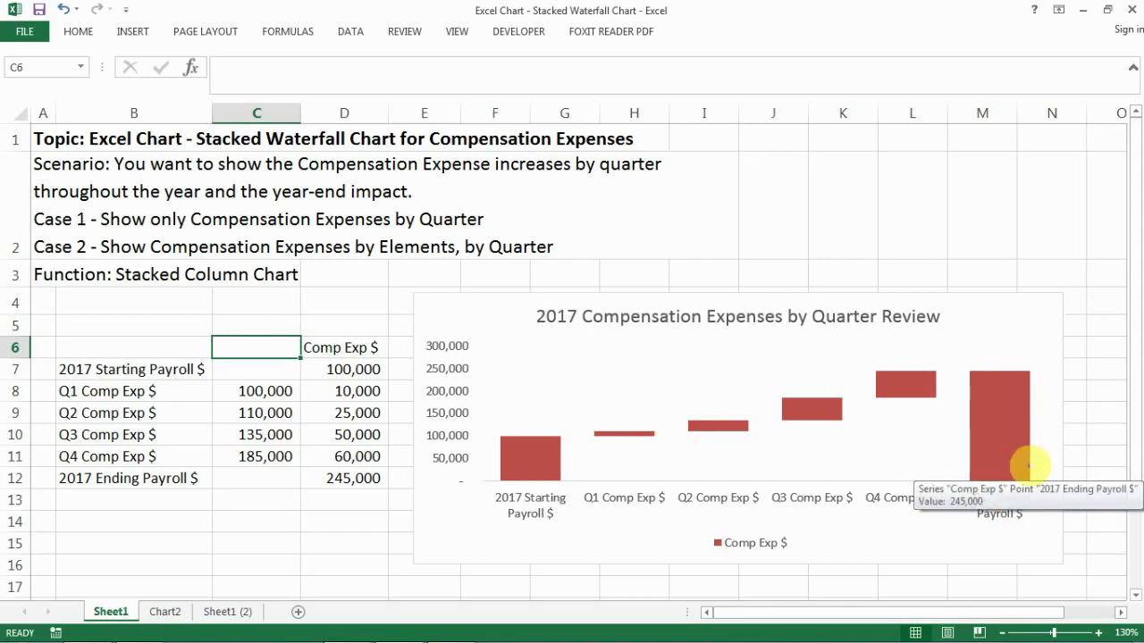
pyautogui.scroll(-1, 1027, 462)
pyautogui.scroll(-2, 983, 452)
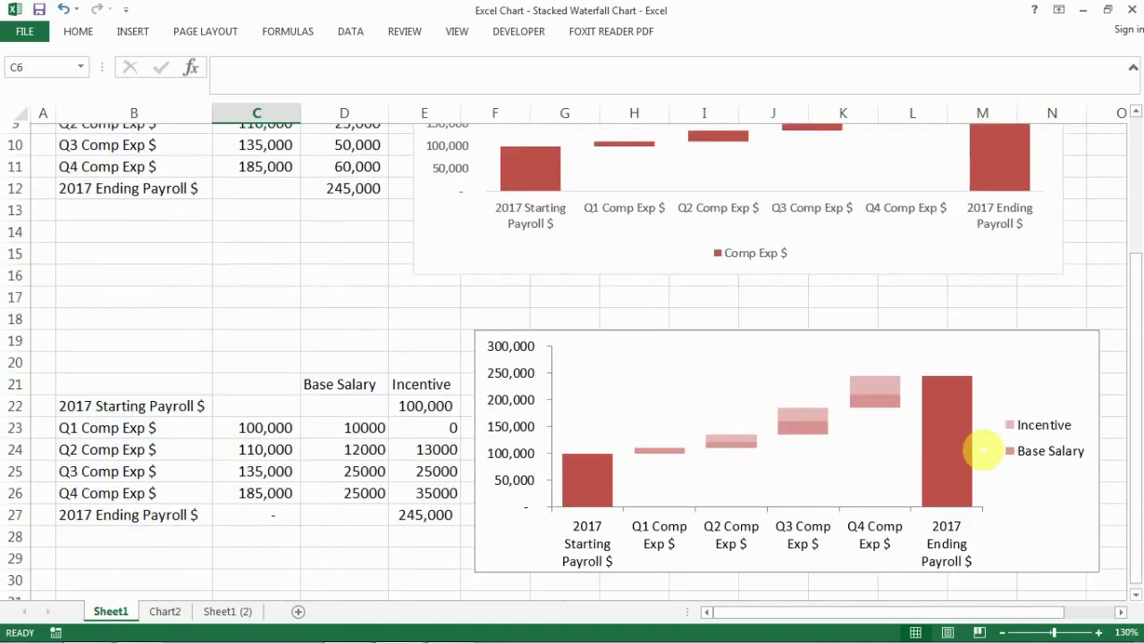
pyautogui.scroll(-3, 983, 452)
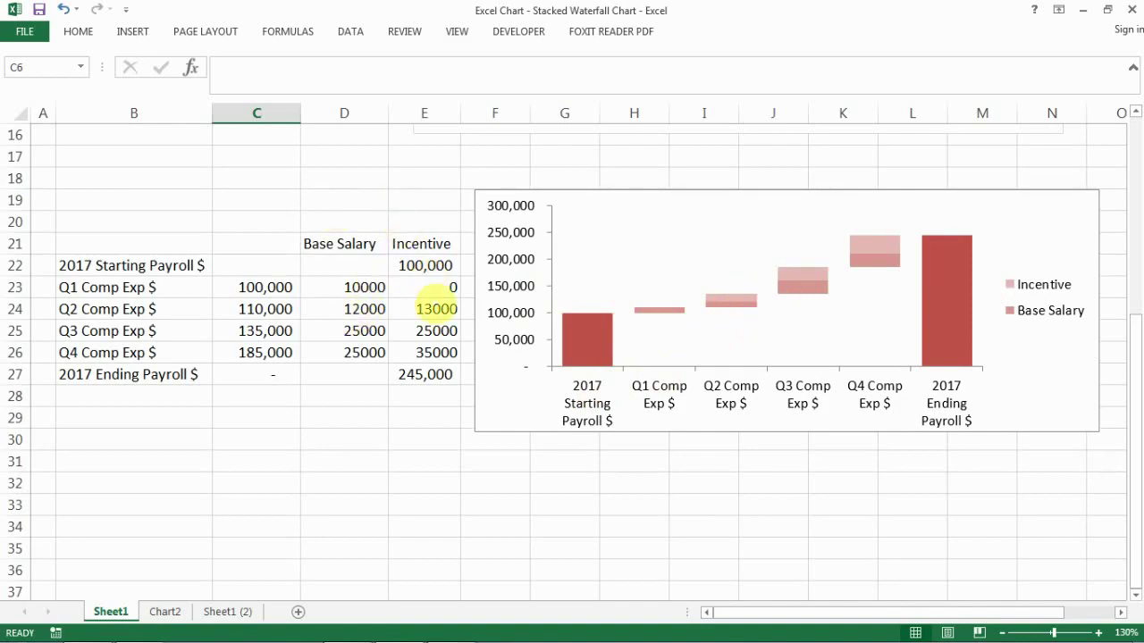
pyautogui.moveTo(593, 322)
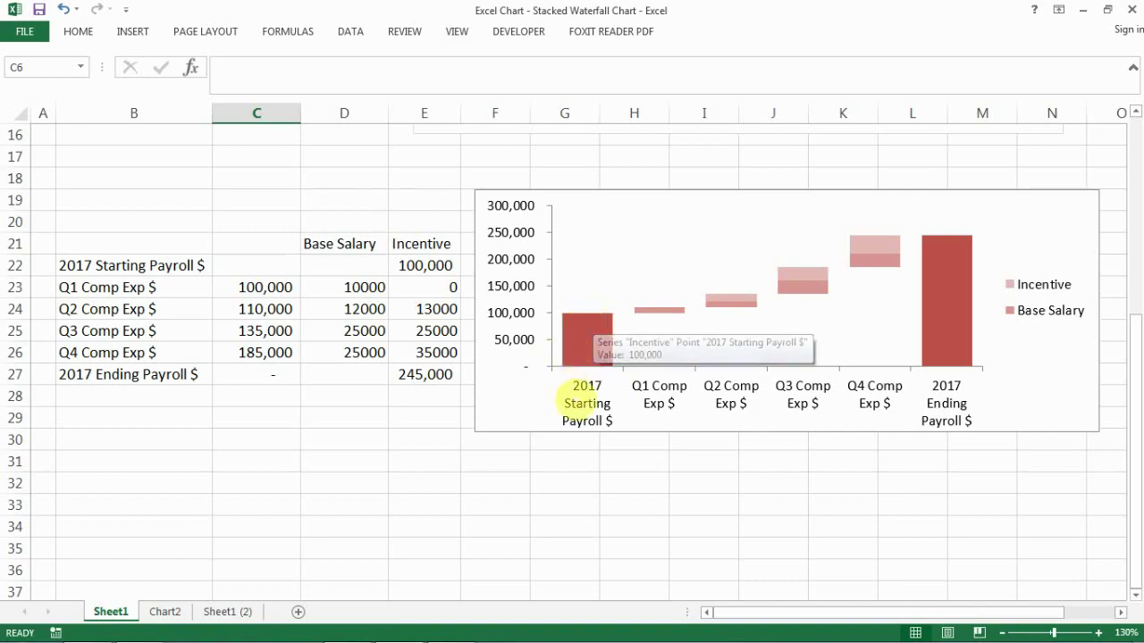
pyautogui.click(594, 351)
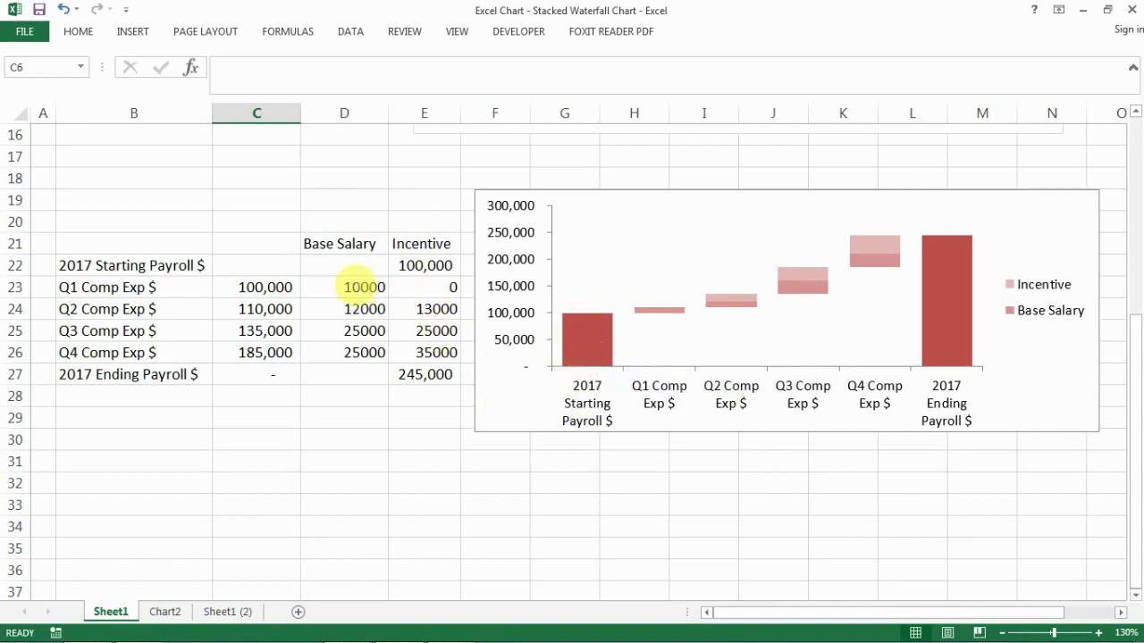
# - Examine the Base Salary and Incentive columns and how their series, including the unfilled base series, form the second chart
pyautogui.click(356, 284)
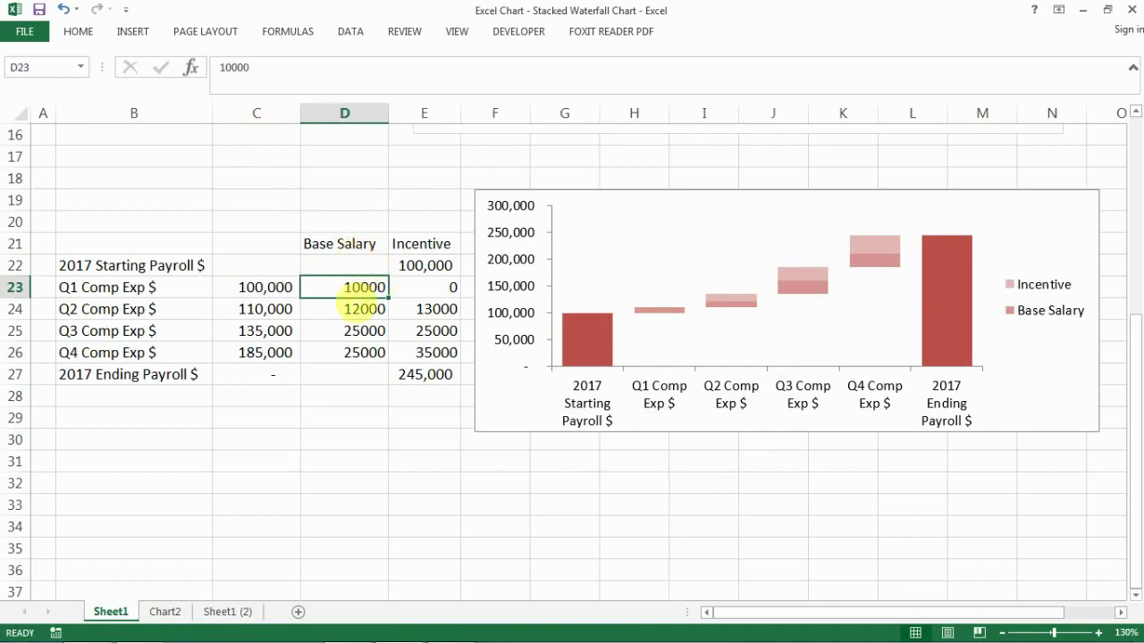
pyautogui.click(364, 308)
pyautogui.moveTo(340, 243); pyautogui.dragTo(362, 373)
pyautogui.click(416, 286)
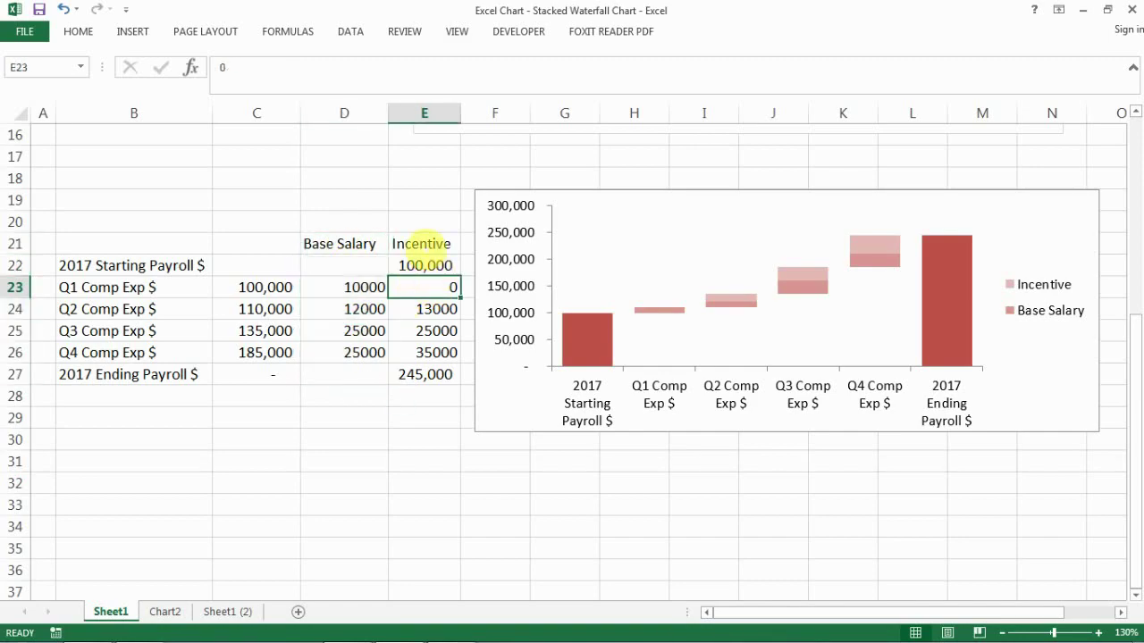
pyautogui.moveTo(423, 243); pyautogui.dragTo(435, 365)
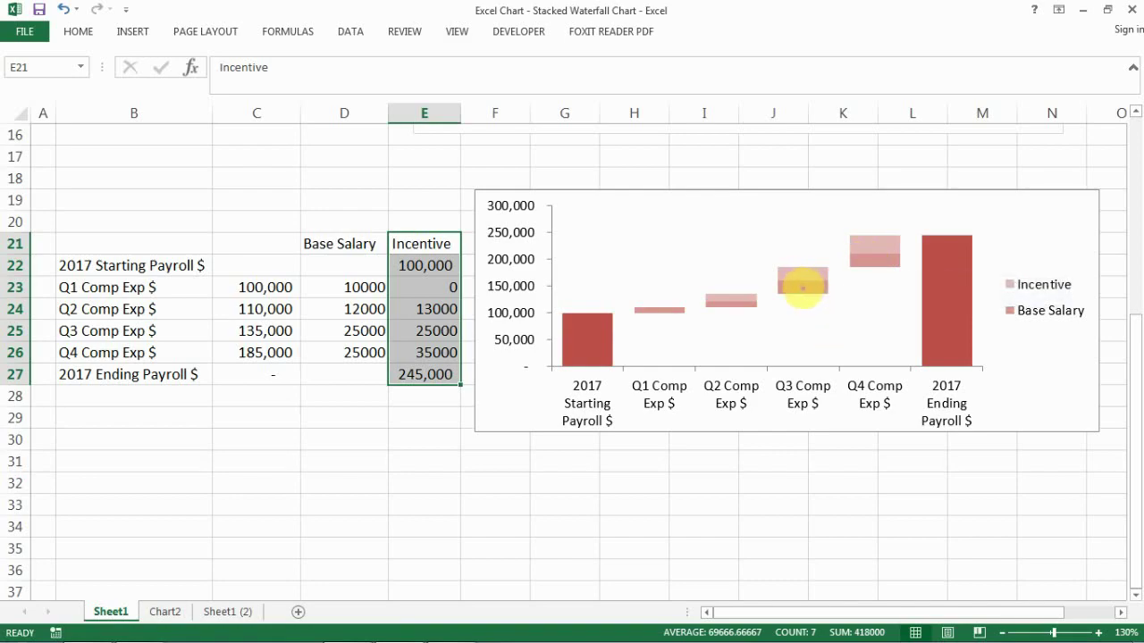
pyautogui.moveTo(869, 248)
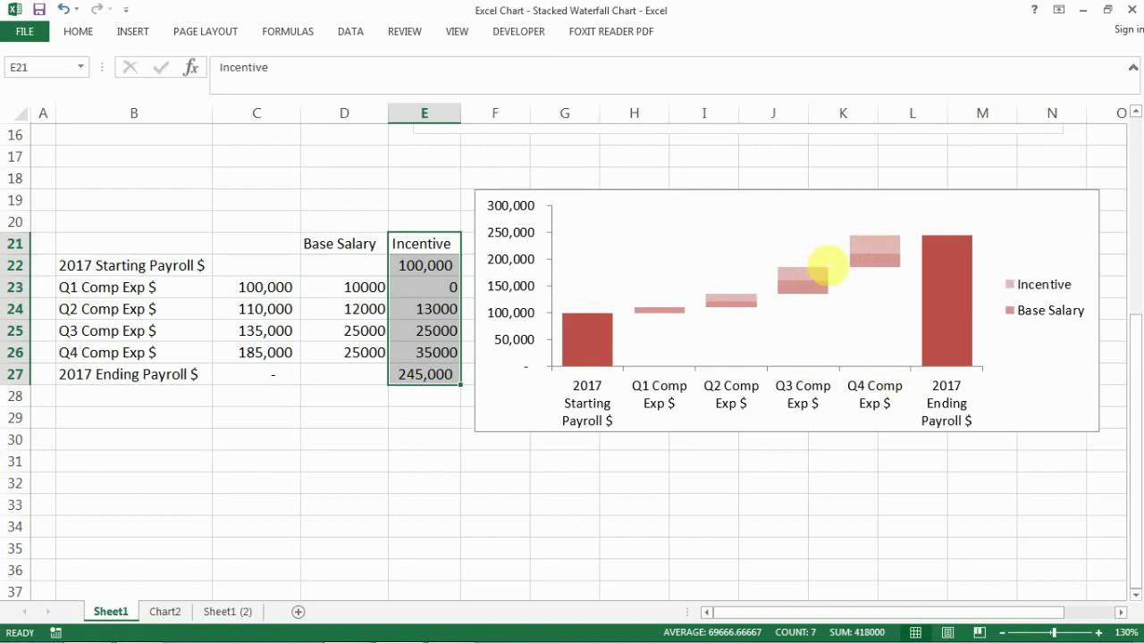
pyautogui.moveTo(816, 294)
pyautogui.click(867, 286)
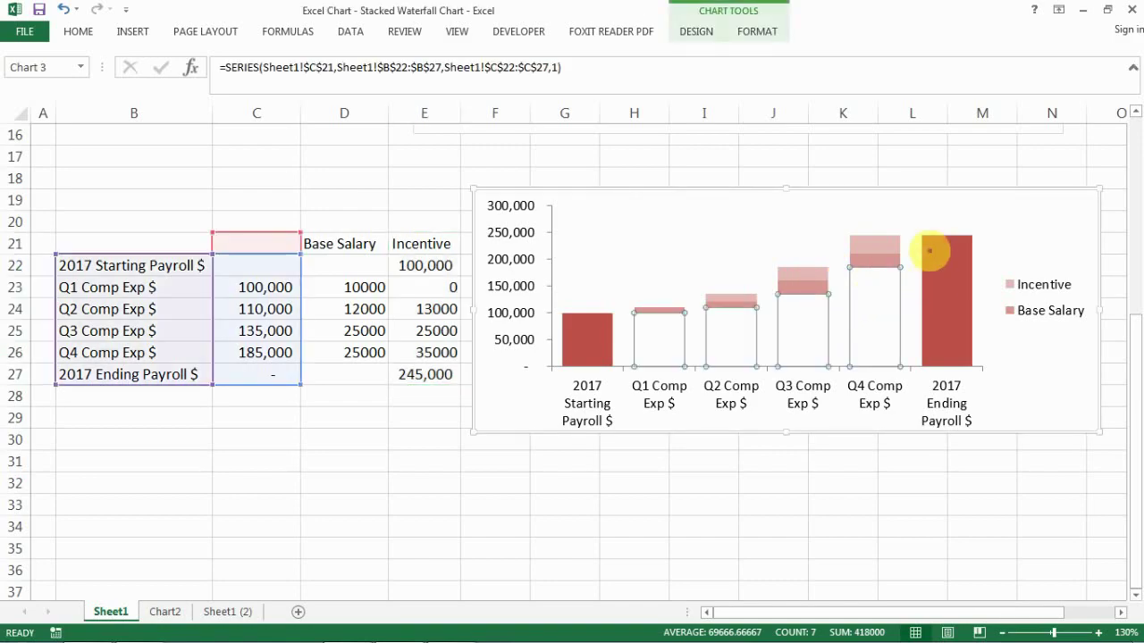
pyautogui.click(1003, 281)
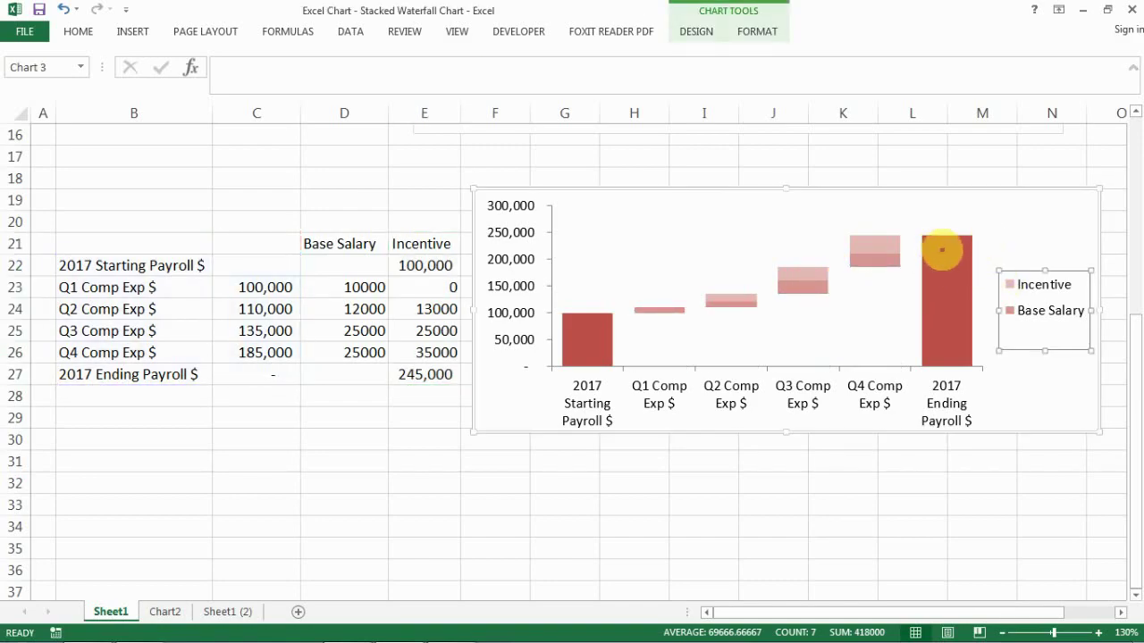
pyautogui.click(944, 251)
pyautogui.click(945, 274)
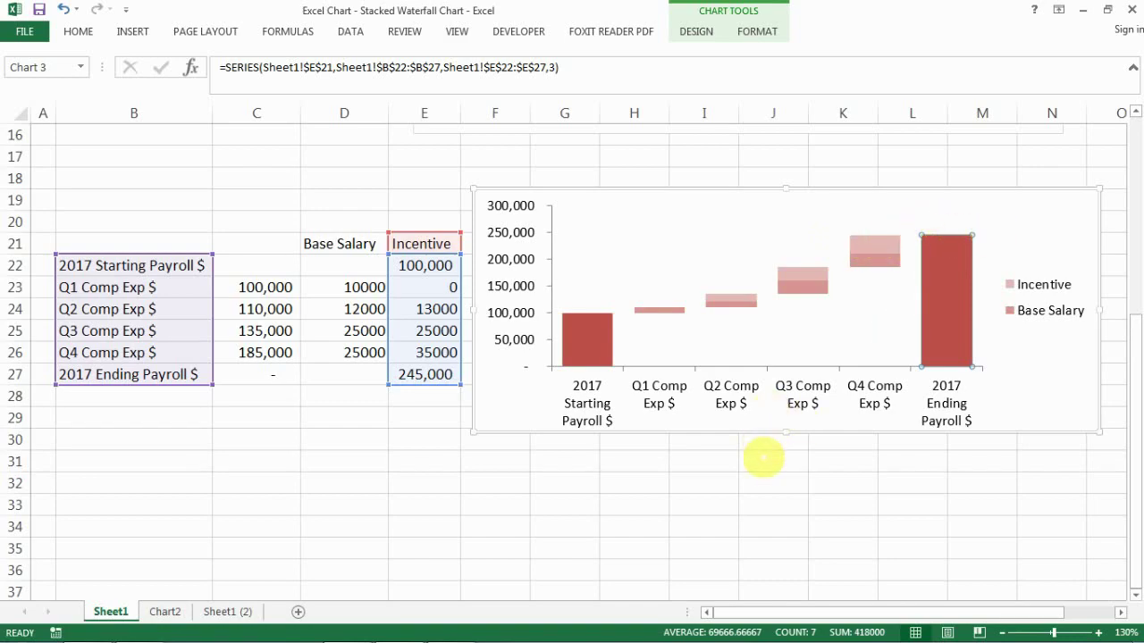
pyautogui.click(757, 461)
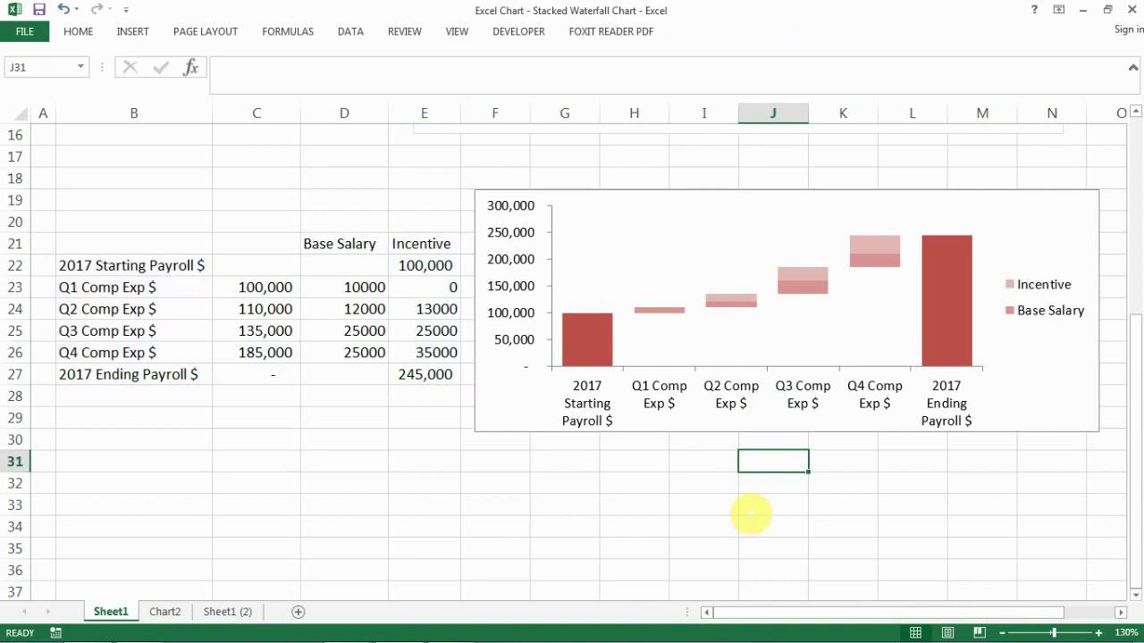
# - Move the 2017 Compensation Expenses by Quarter Review chart from Sheet1 to its own new chart sheet
pyautogui.scroll(5, 750, 514)
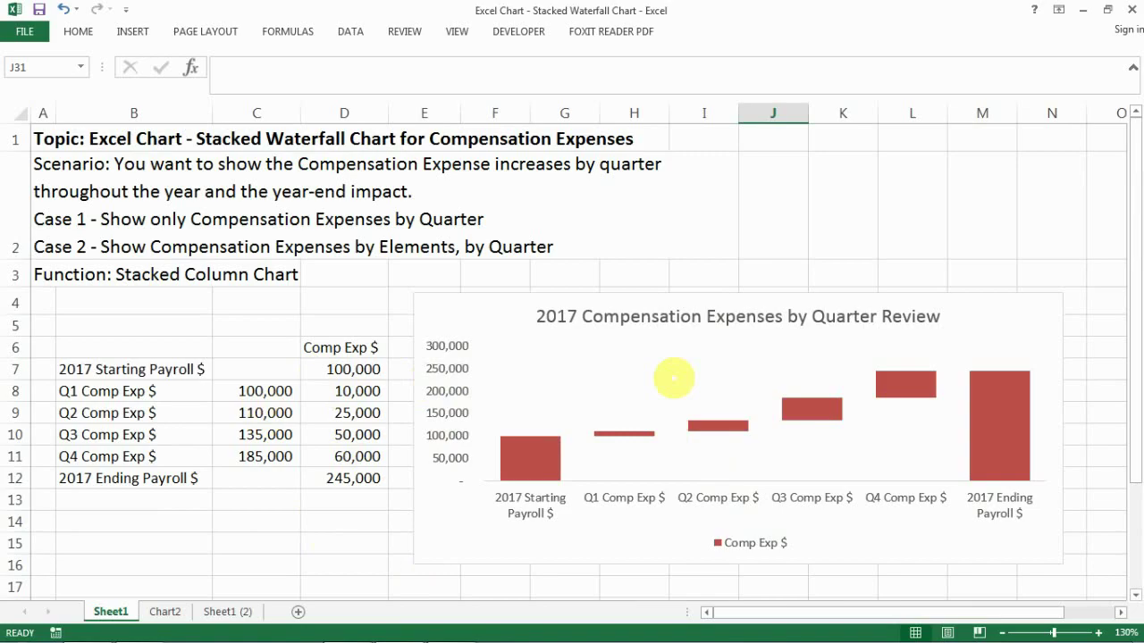
pyautogui.click(496, 317)
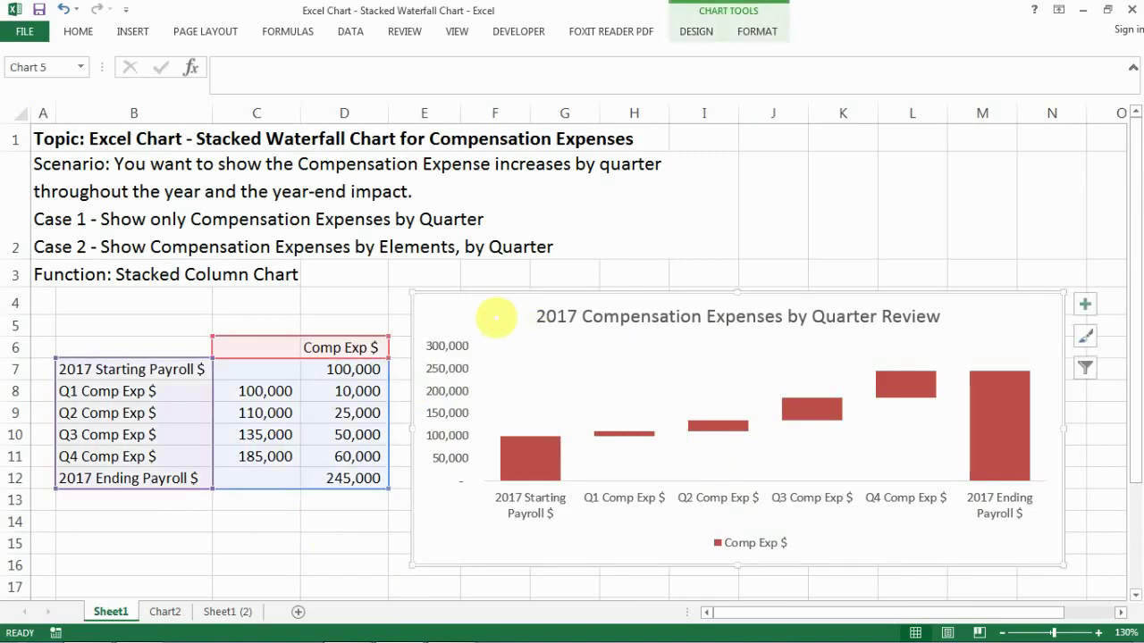
pyautogui.rightClick(500, 318)
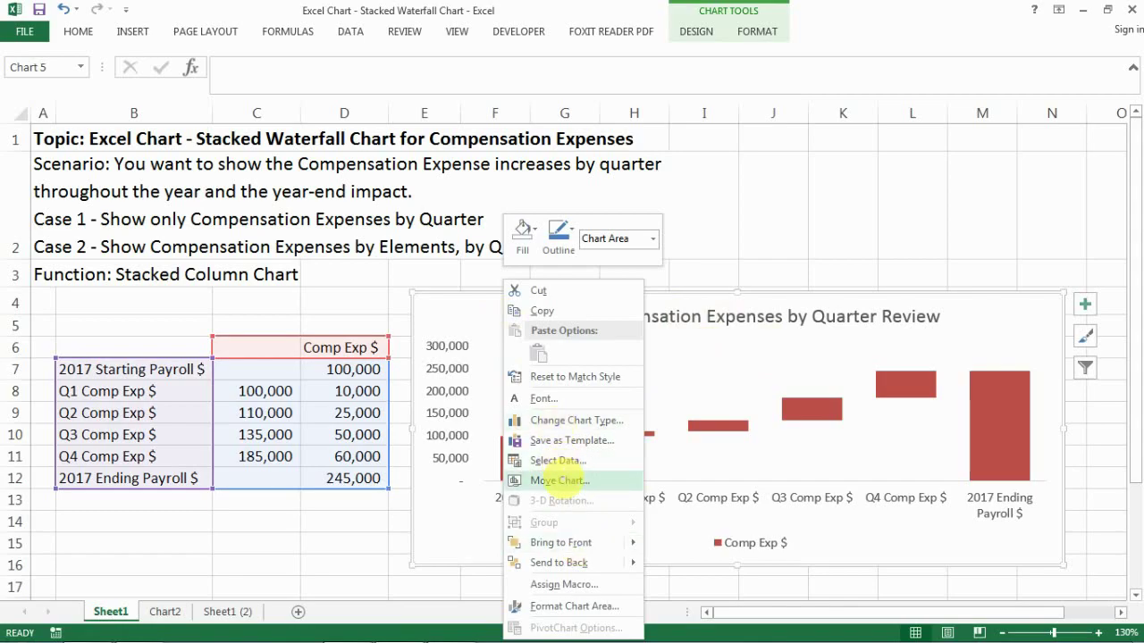
pyautogui.click(562, 480)
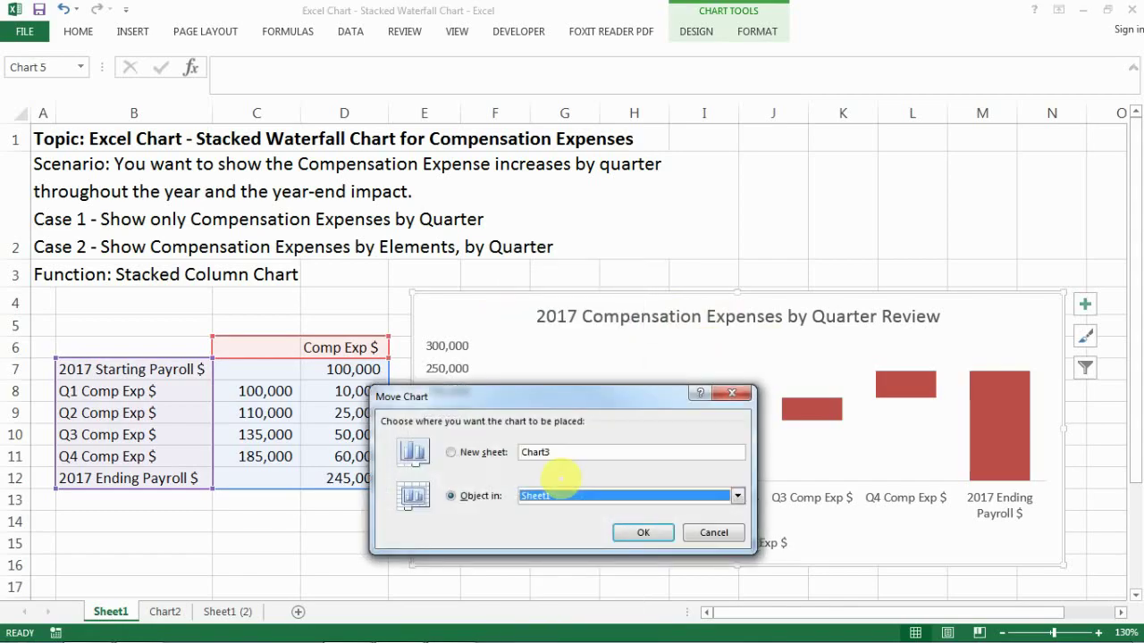
pyautogui.click(483, 452)
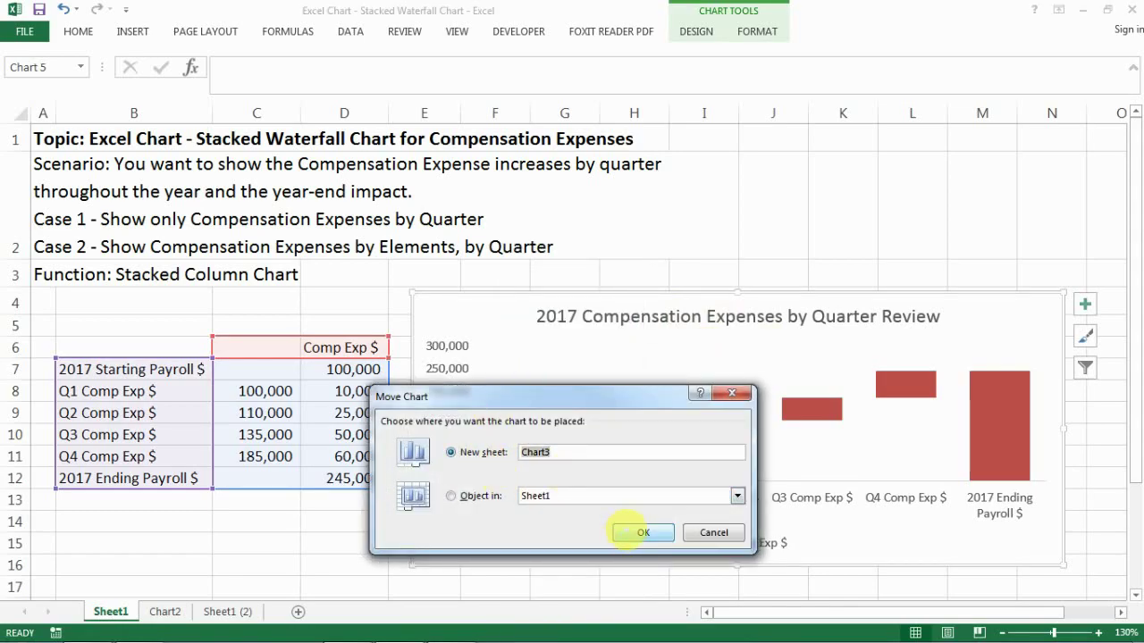
pyautogui.click(643, 533)
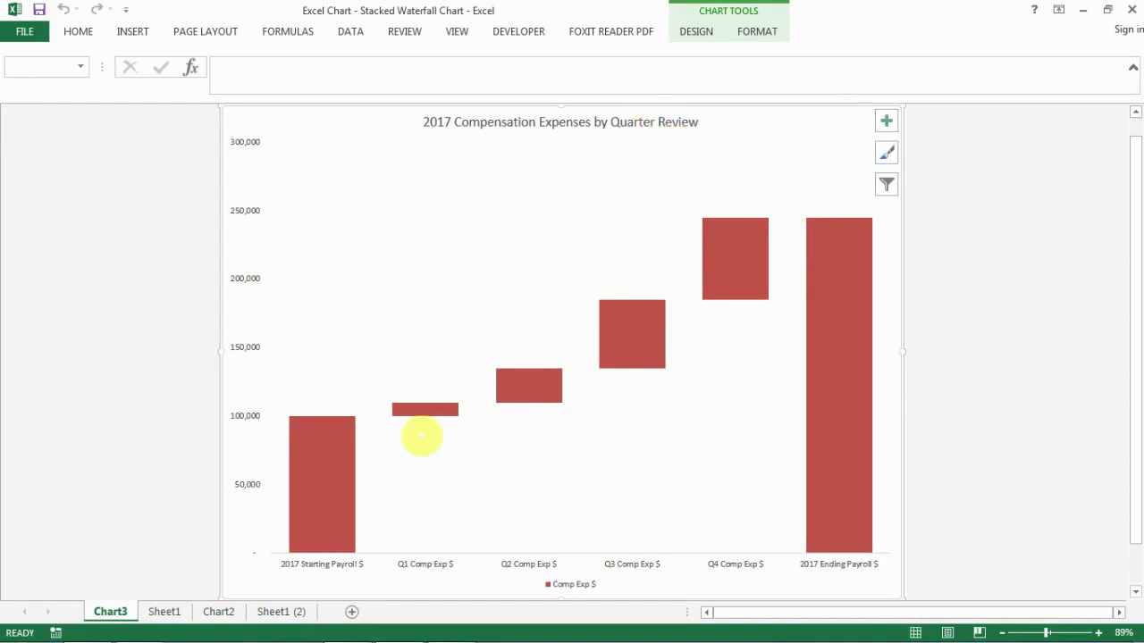
# - Return to Sheet1 and clear the helper values in C8:C12 beside the quarterly expenses
pyautogui.click(163, 612)
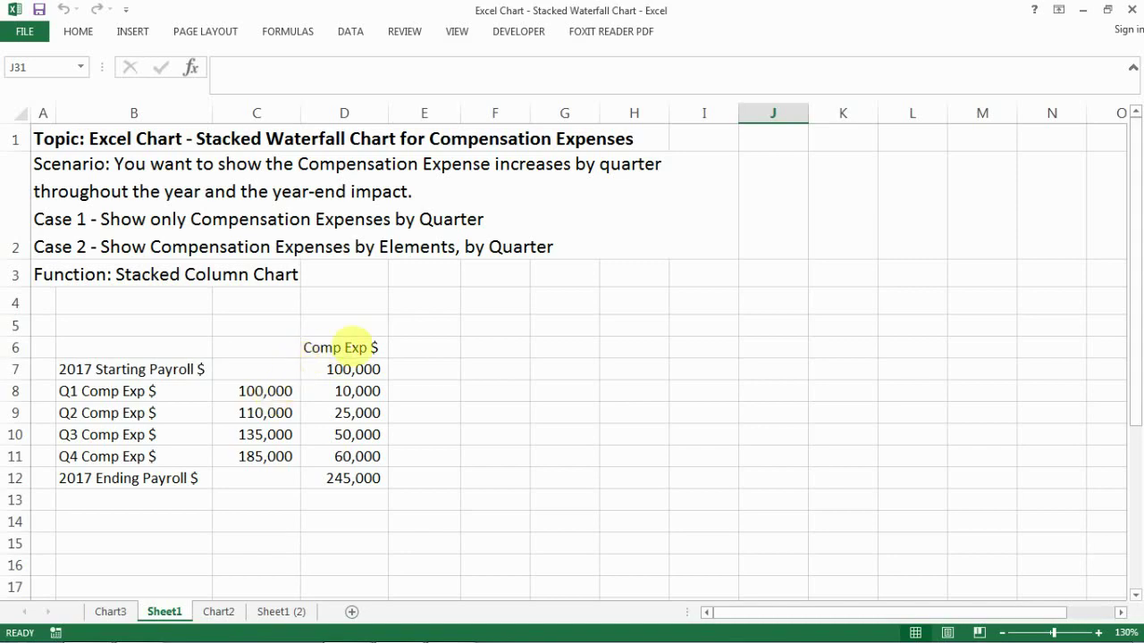
pyautogui.moveTo(268, 398); pyautogui.dragTo(271, 474)
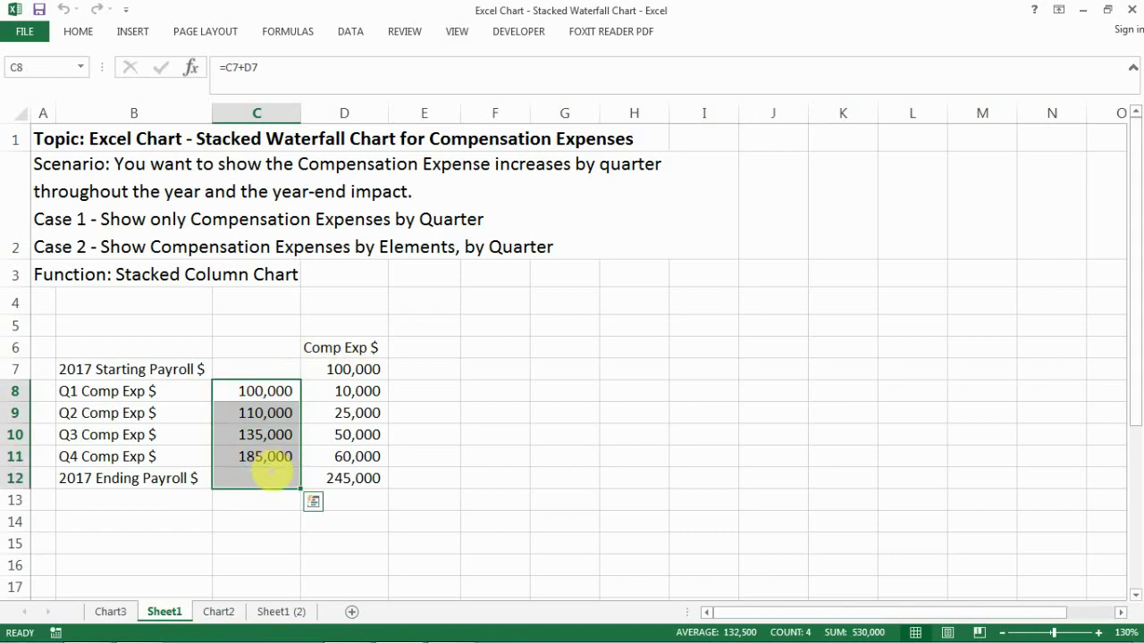
pyautogui.press('Delete')
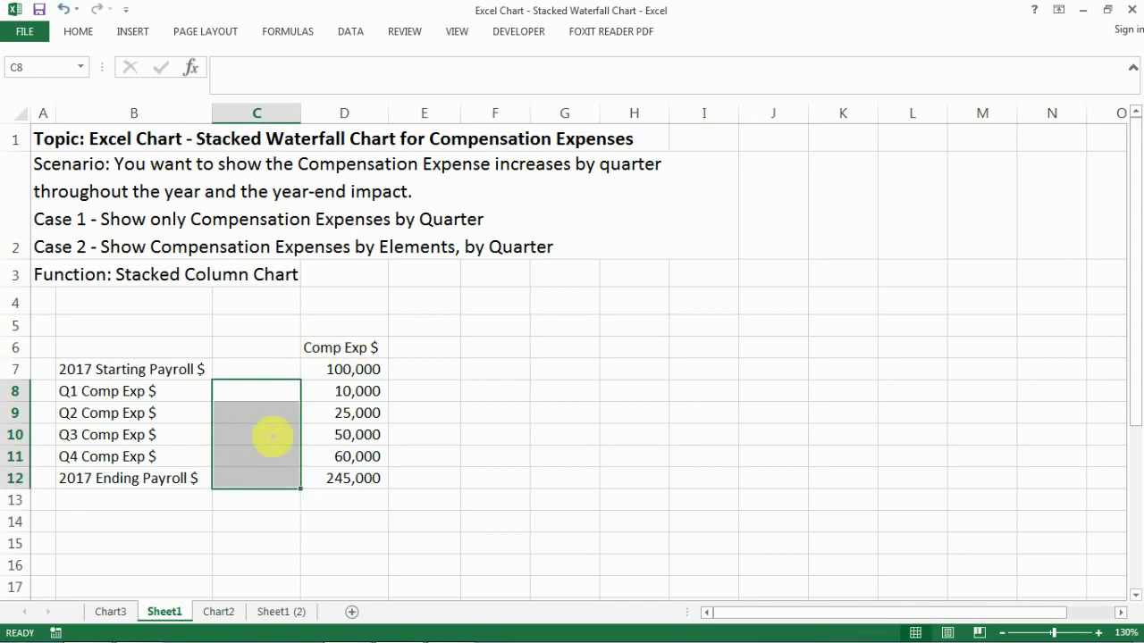
# - Review the payroll row labels, the emptied column C, the Comp Exp $ entries and the ending payroll formula in D12
pyautogui.moveTo(187, 369); pyautogui.dragTo(191, 487)
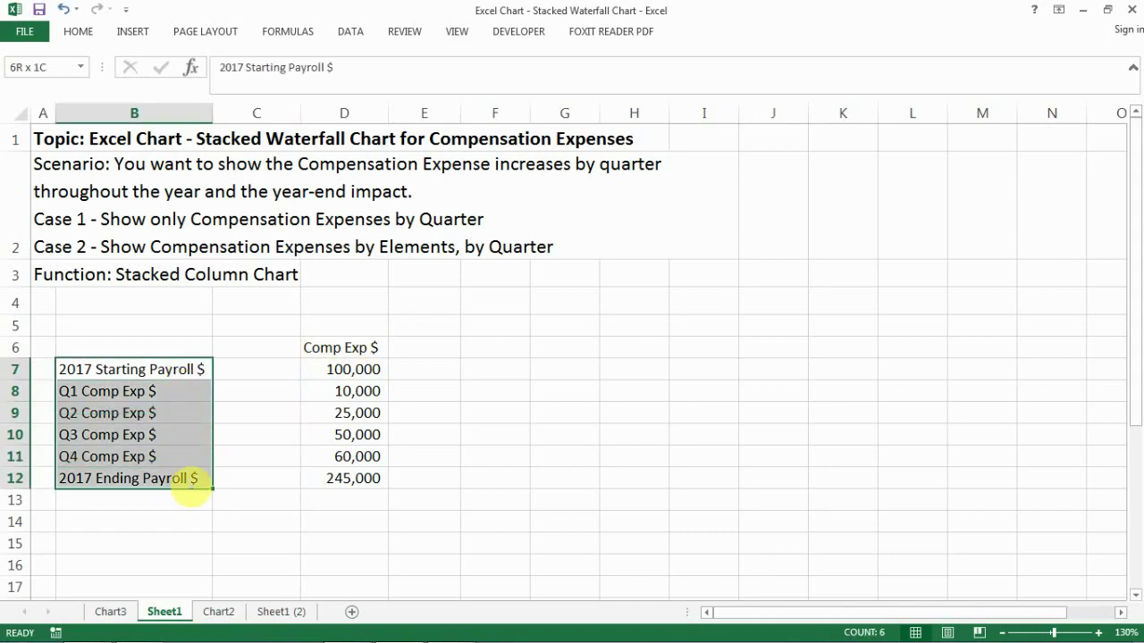
pyautogui.moveTo(229, 349); pyautogui.dragTo(249, 487)
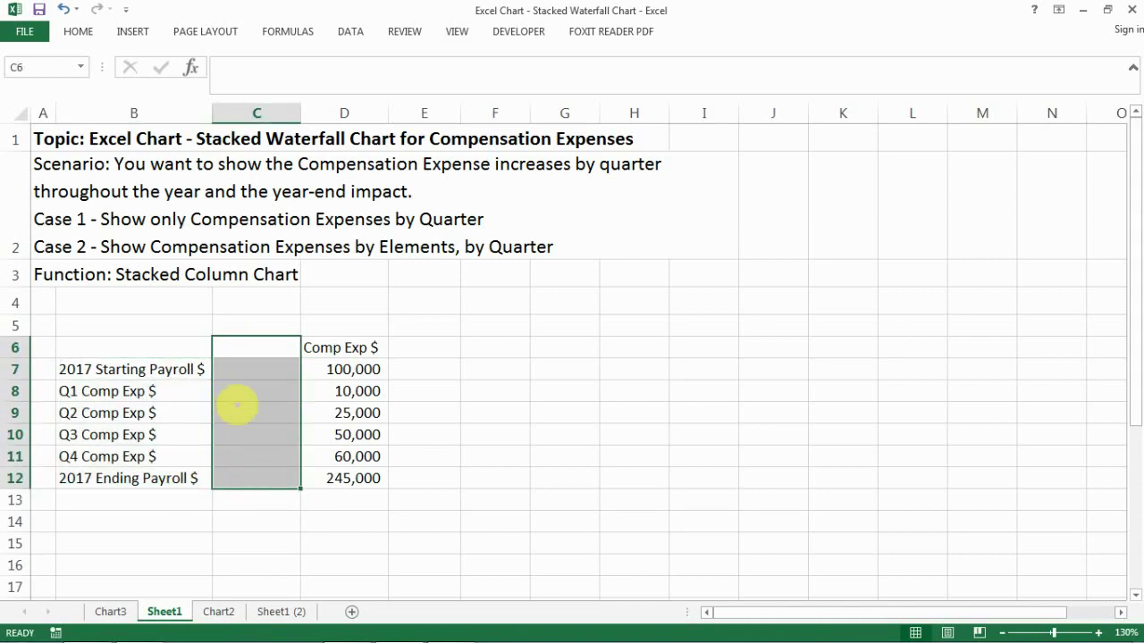
pyautogui.click(362, 347)
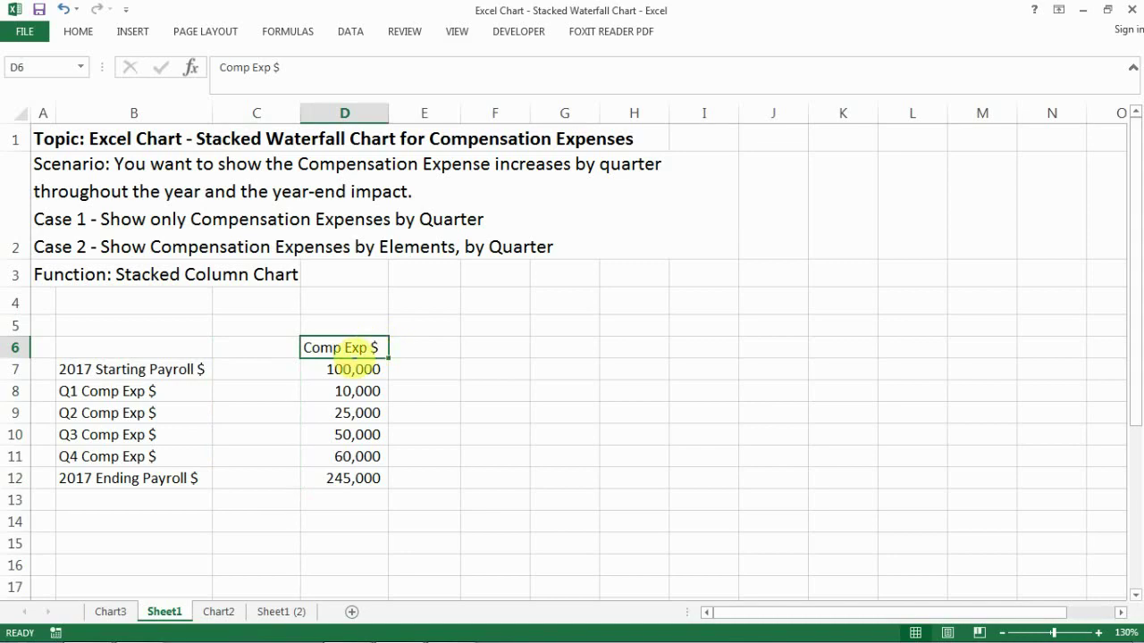
pyautogui.press('Down')
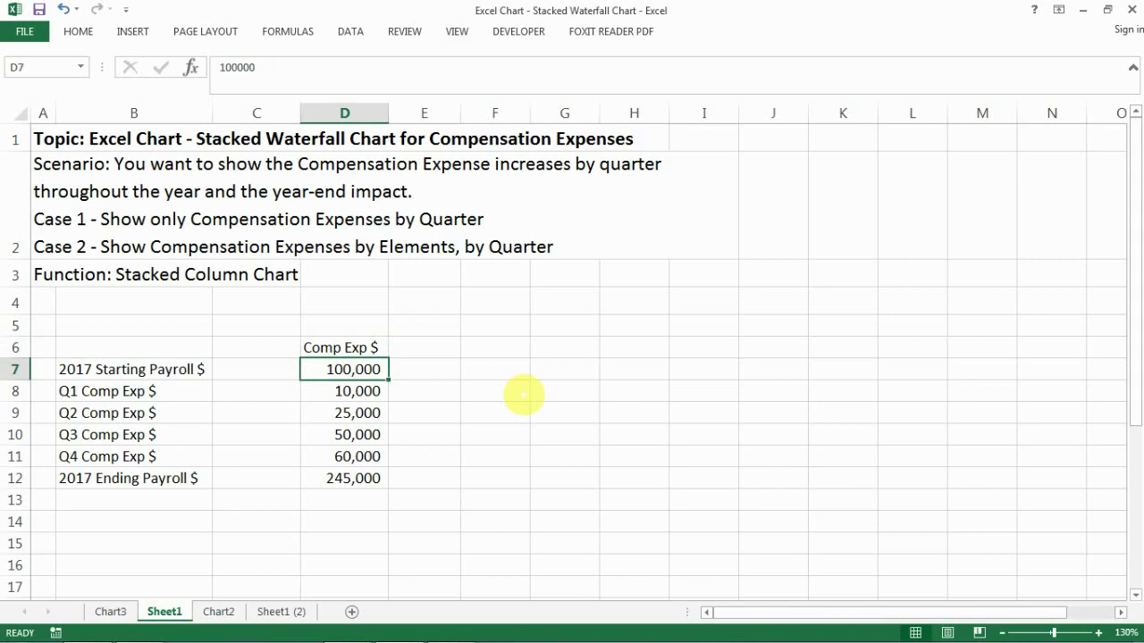
pyautogui.press('Down')
pyautogui.press('Down')
pyautogui.press('Down')
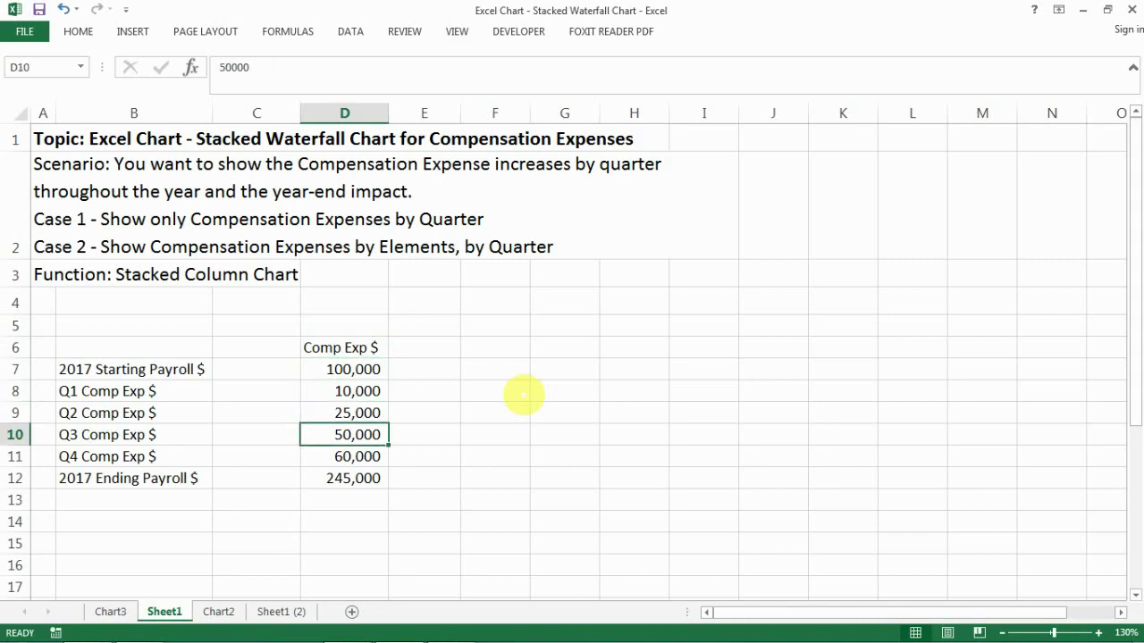
pyautogui.press('Down')
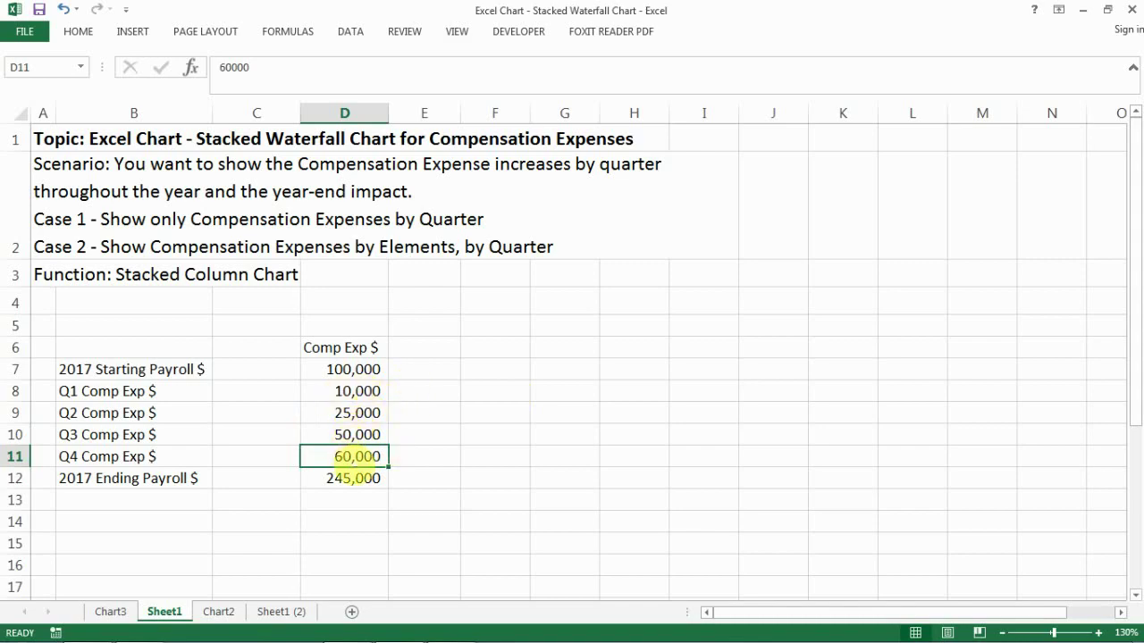
pyautogui.click(357, 480)
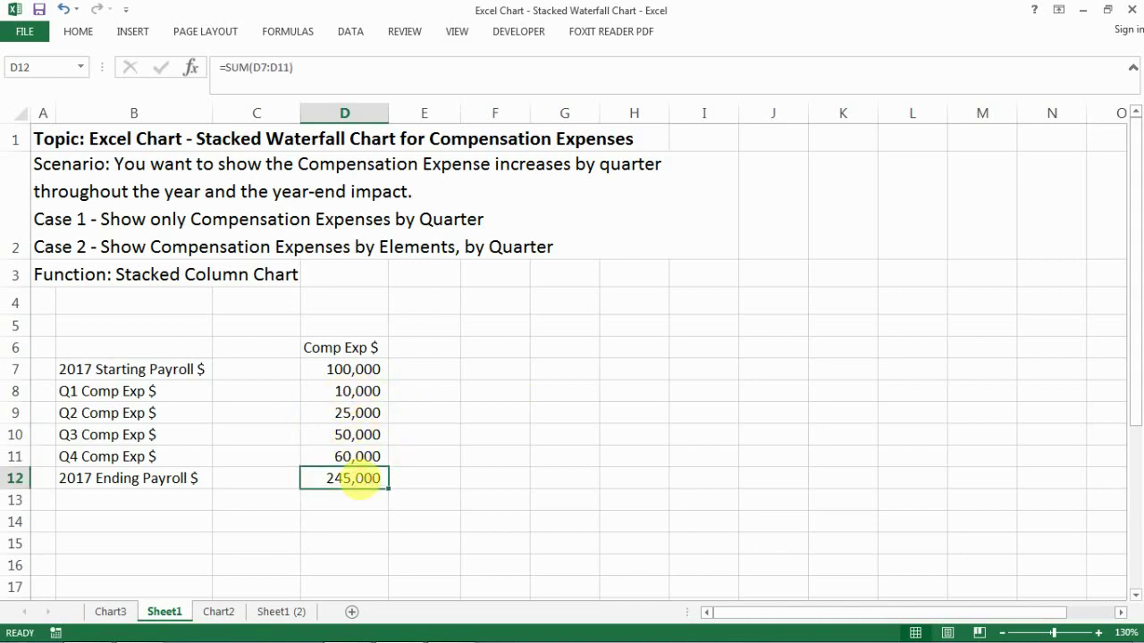
pyautogui.doubleClick(359, 480)
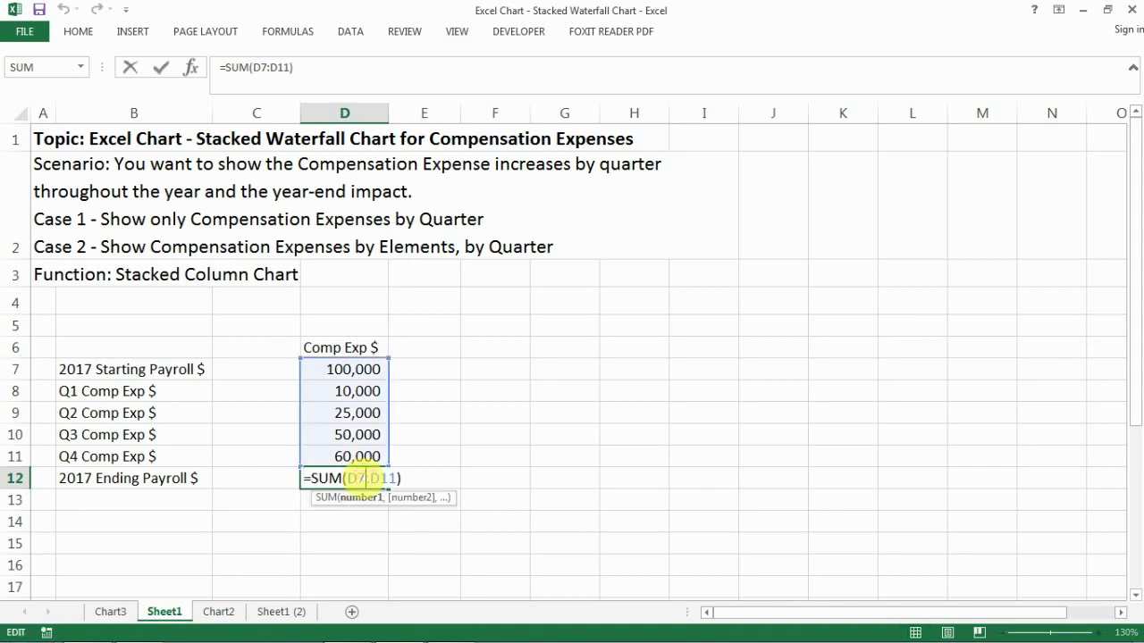
pyautogui.press('Return')
# - Enter the header Baseline in C6, next to the Comp Exp $ header
pyautogui.press('Up')
pyautogui.press('Up')
pyautogui.press('Up')
pyautogui.press('Up')
pyautogui.press('Up')
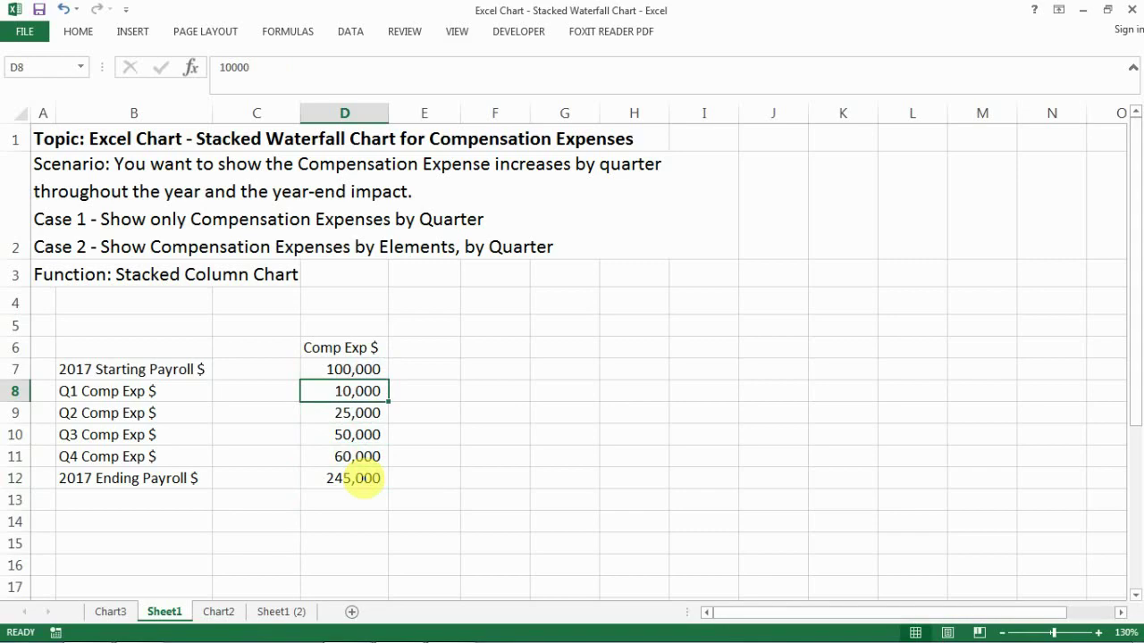
pyautogui.press('Left')
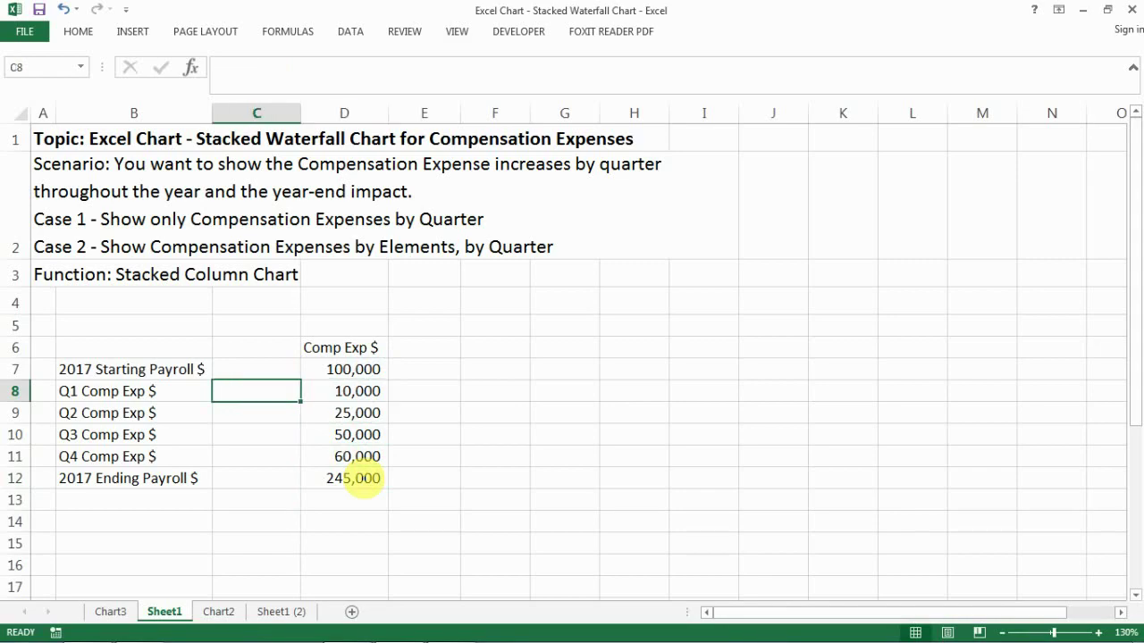
pyautogui.press('Up')
pyautogui.press('Up')
pyautogui.write('B')
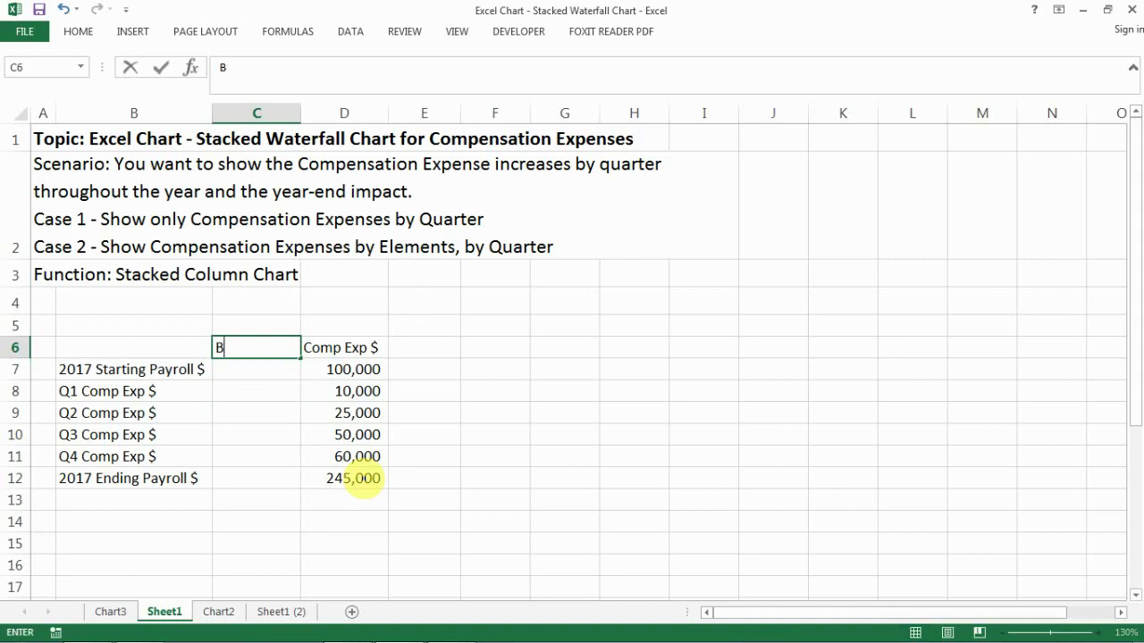
pyautogui.write('aseline')
pyautogui.press('Right')
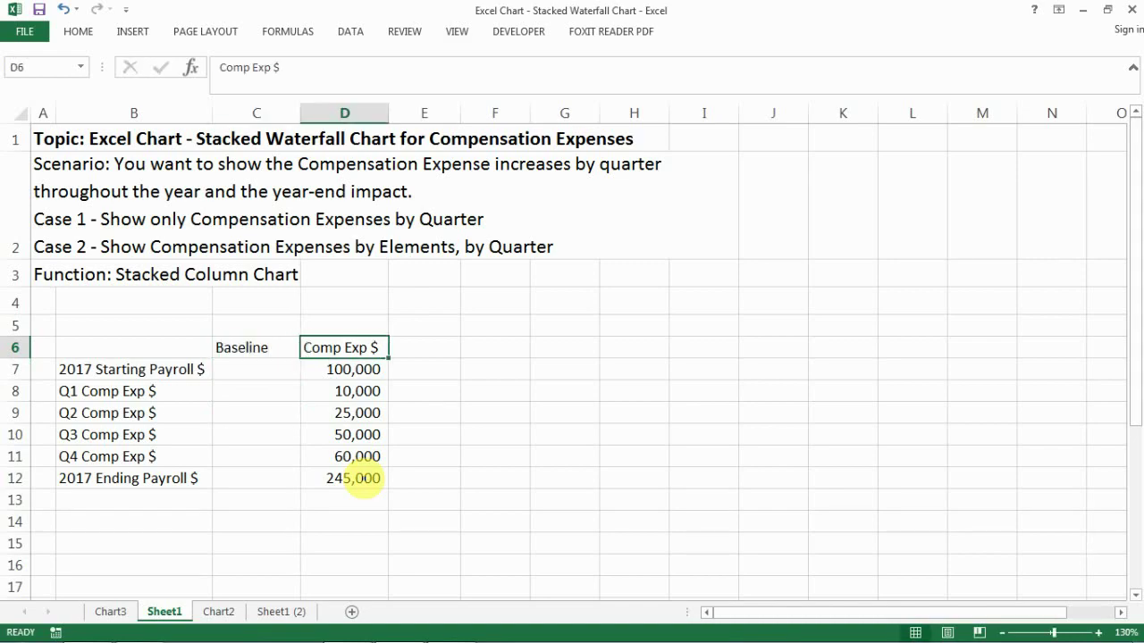
# - Enter the formula =C7+D7 in C8 as the Q1 baseline, leaving the starting payroll baseline empty
pyautogui.press('Left')
pyautogui.press('Down')
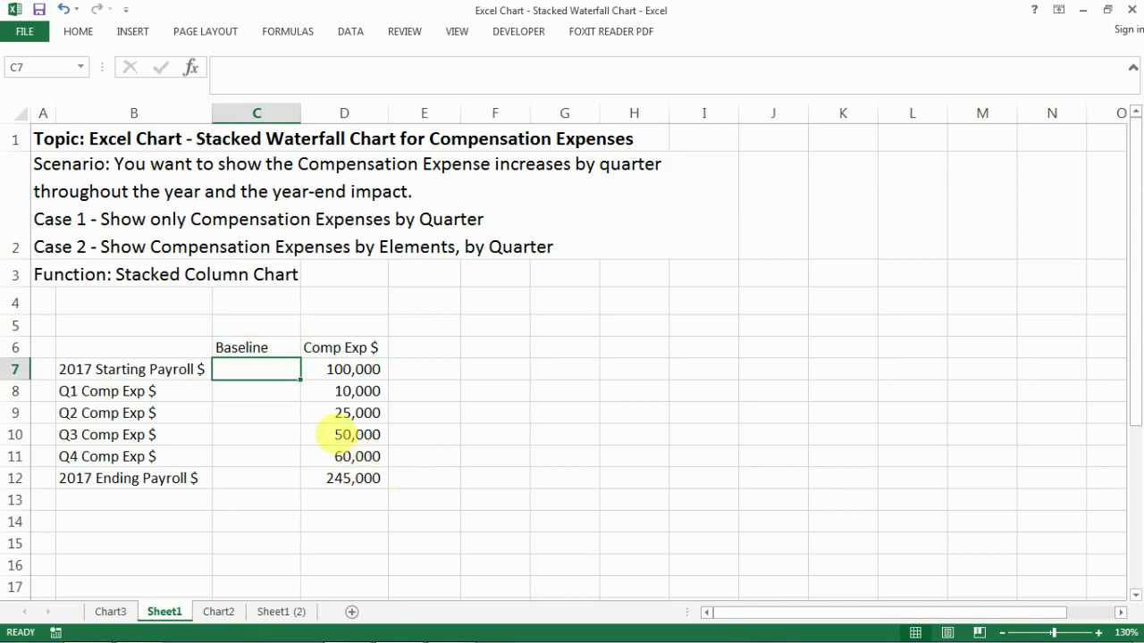
pyautogui.click(264, 480)
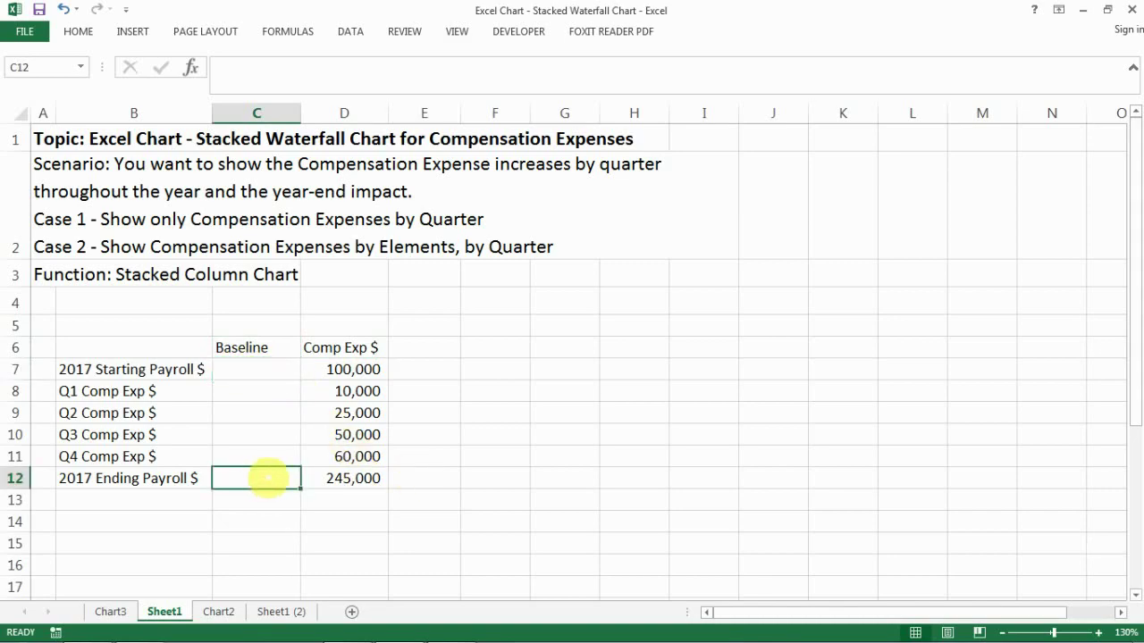
pyautogui.click(262, 393)
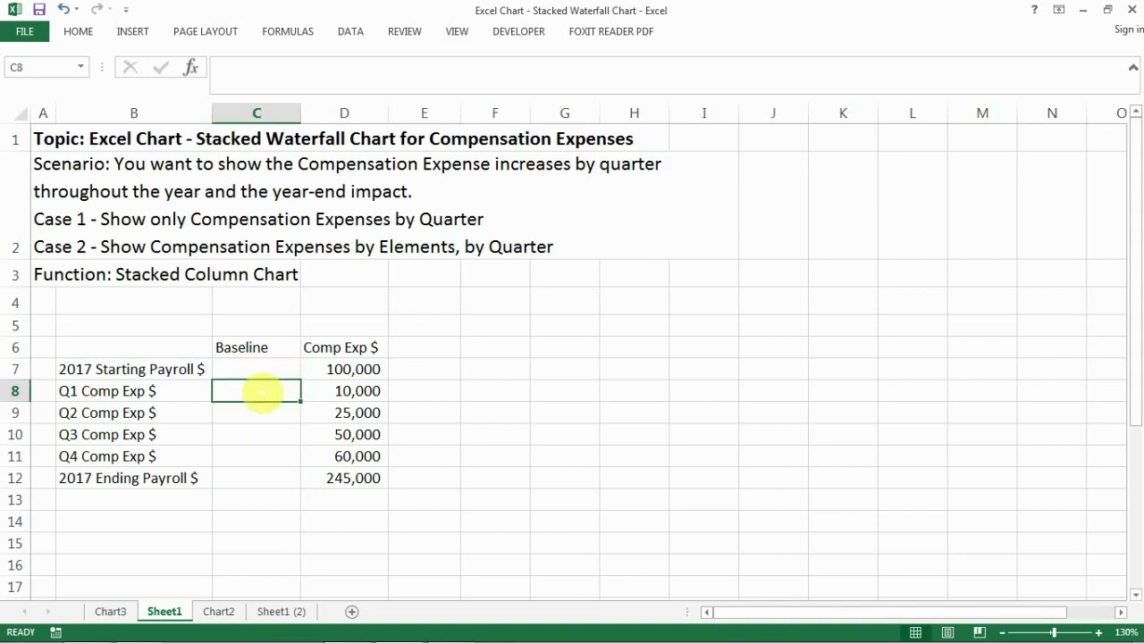
pyautogui.write('=')
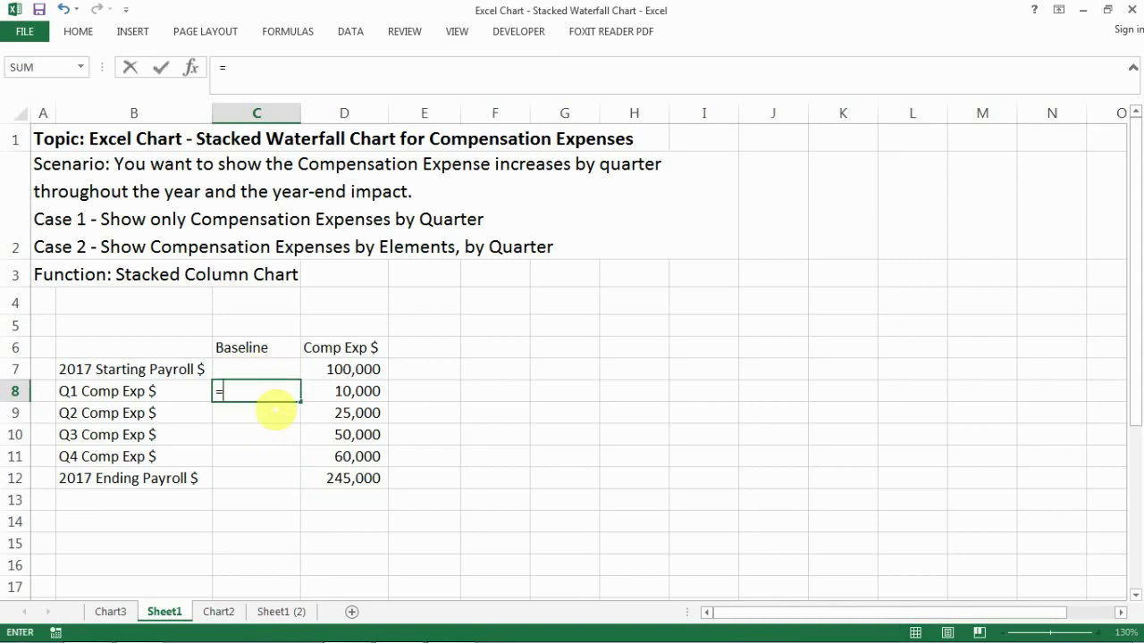
pyautogui.press('Up')
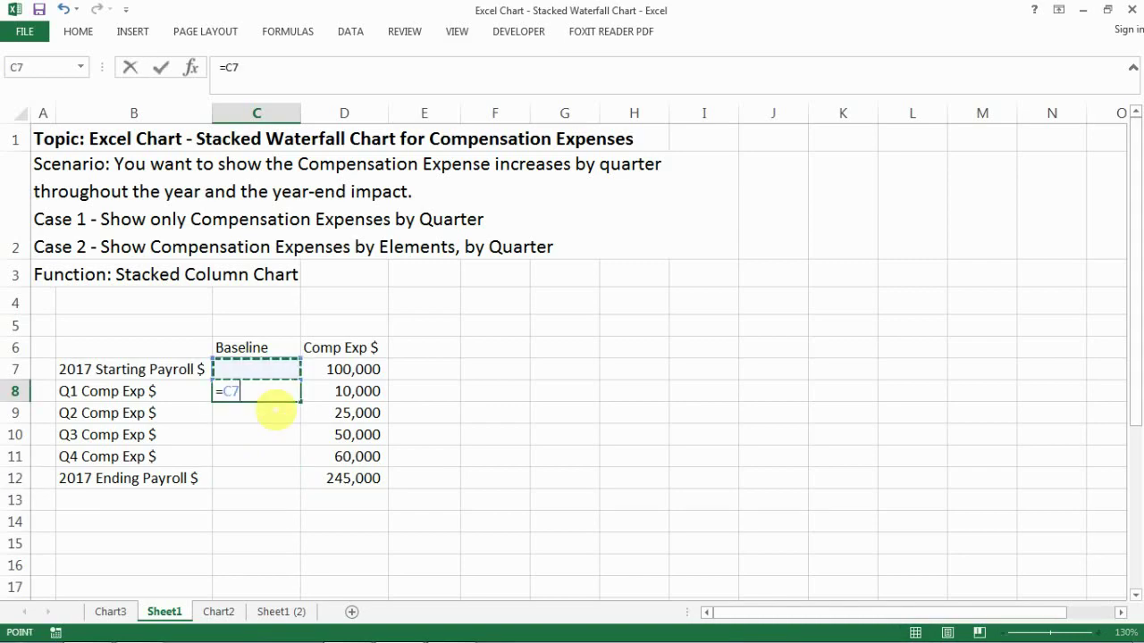
pyautogui.write('+')
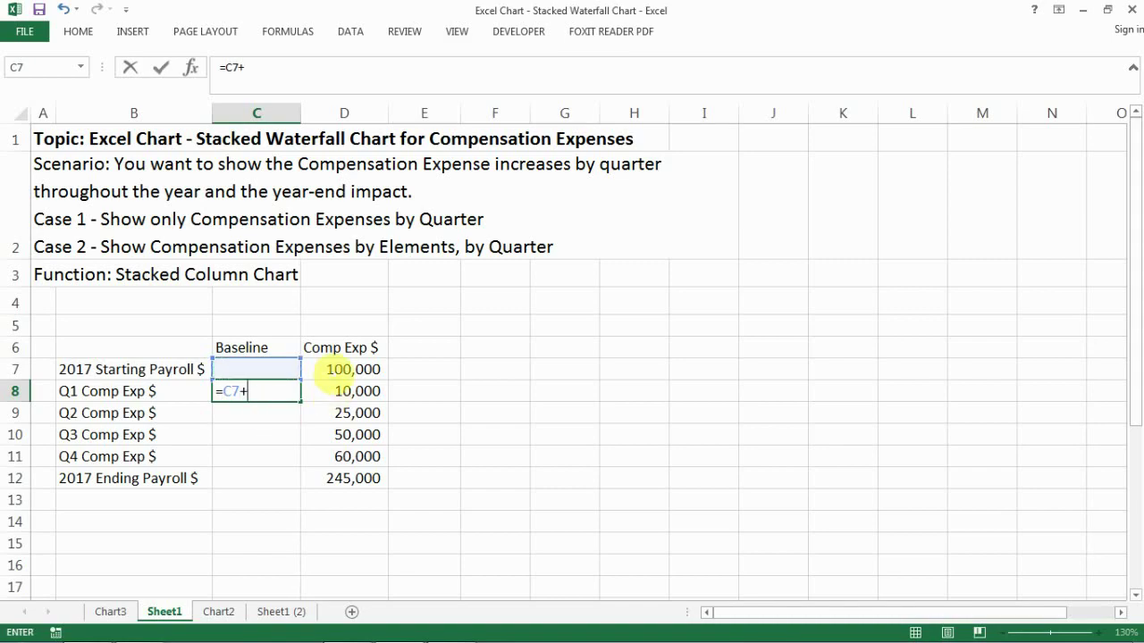
pyautogui.click(348, 369)
pyautogui.press('Return')
pyautogui.press('Up')
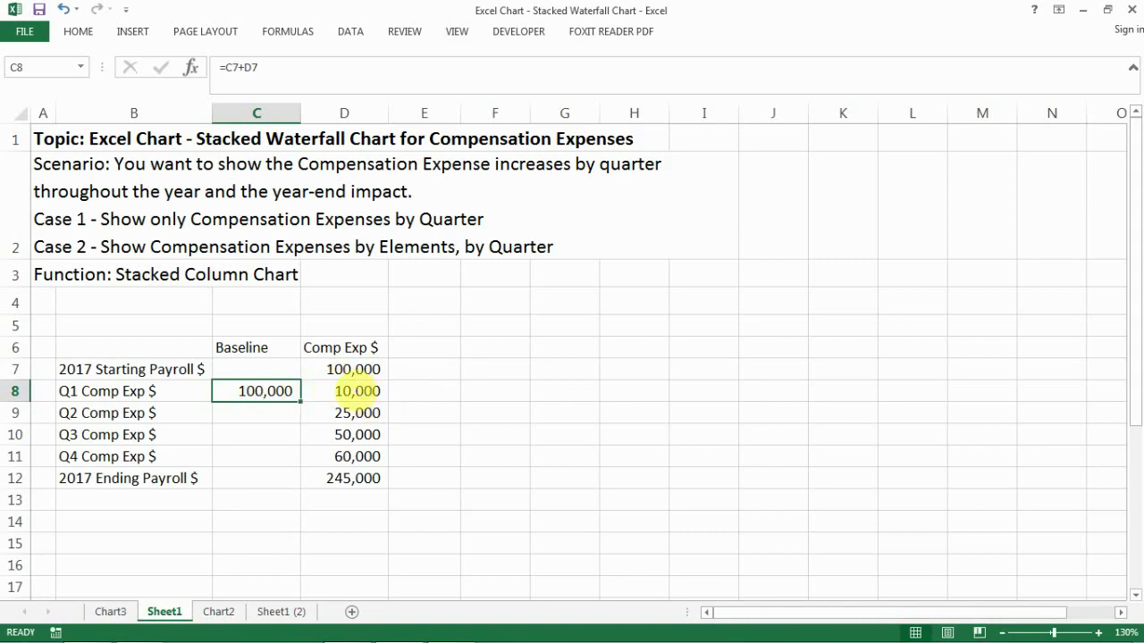
# - Copy the Q1 baseline formula down to C11 for the Q2 to Q4 rows
pyautogui.hotkey('ctrl', 'c')
pyautogui.hotkey('shift', 'Down')
pyautogui.hotkey('shift', 'Down')
pyautogui.hotkey('shift', 'Down')
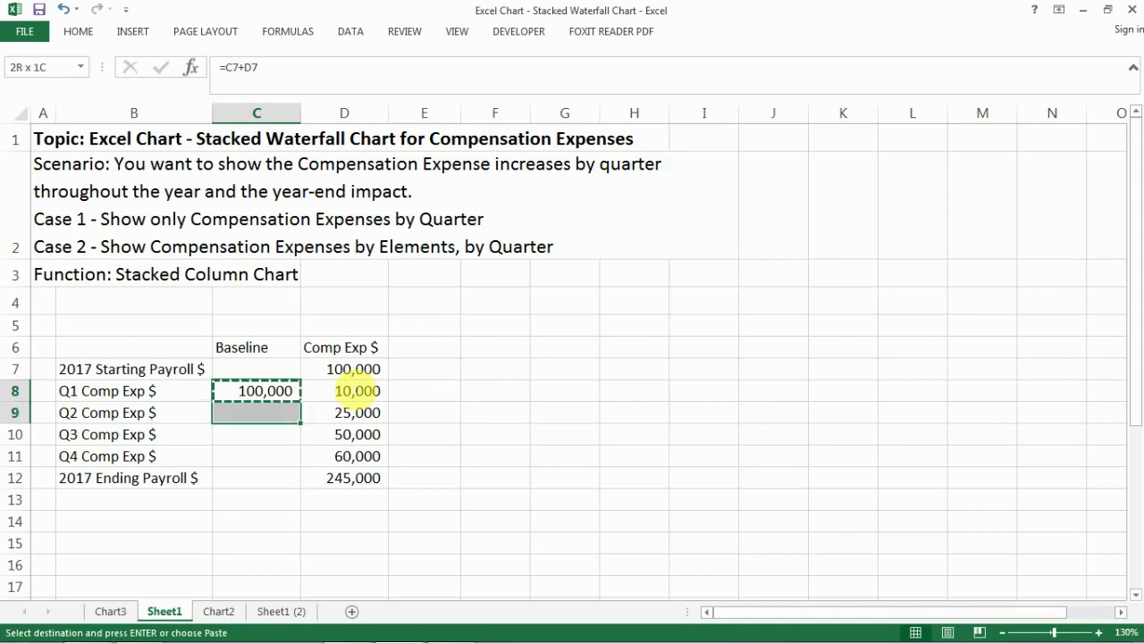
pyautogui.hotkey('ctrl', 'v')
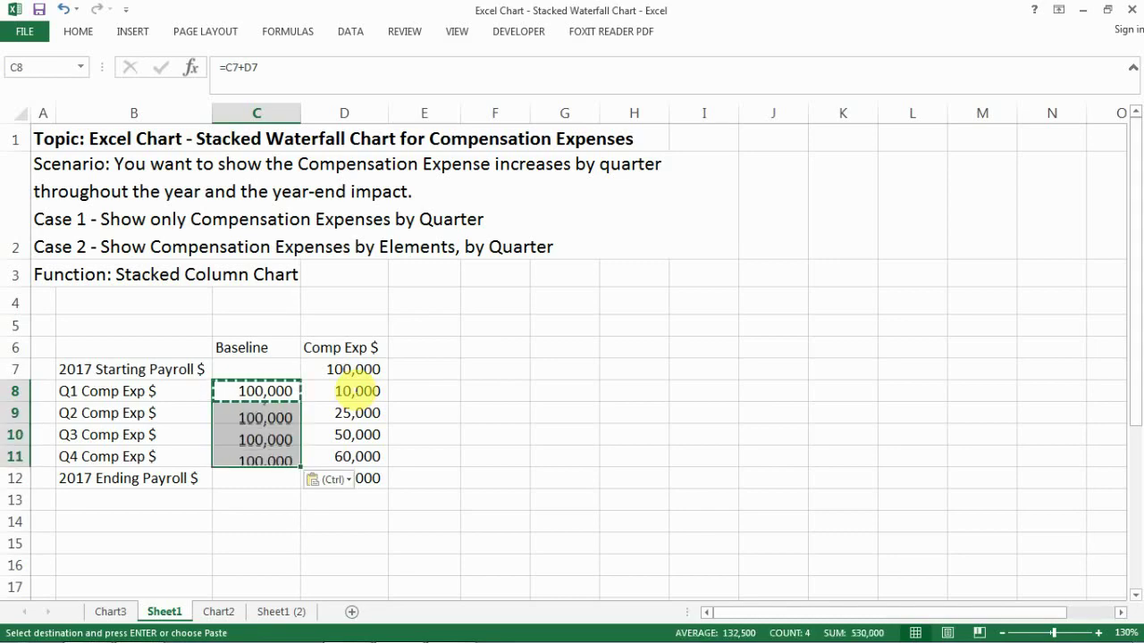
pyautogui.press('Escape')
# - Check the sum of the Q4 baseline in C11 and the Q4 expense in D11 against the ending payroll
pyautogui.click(279, 458)
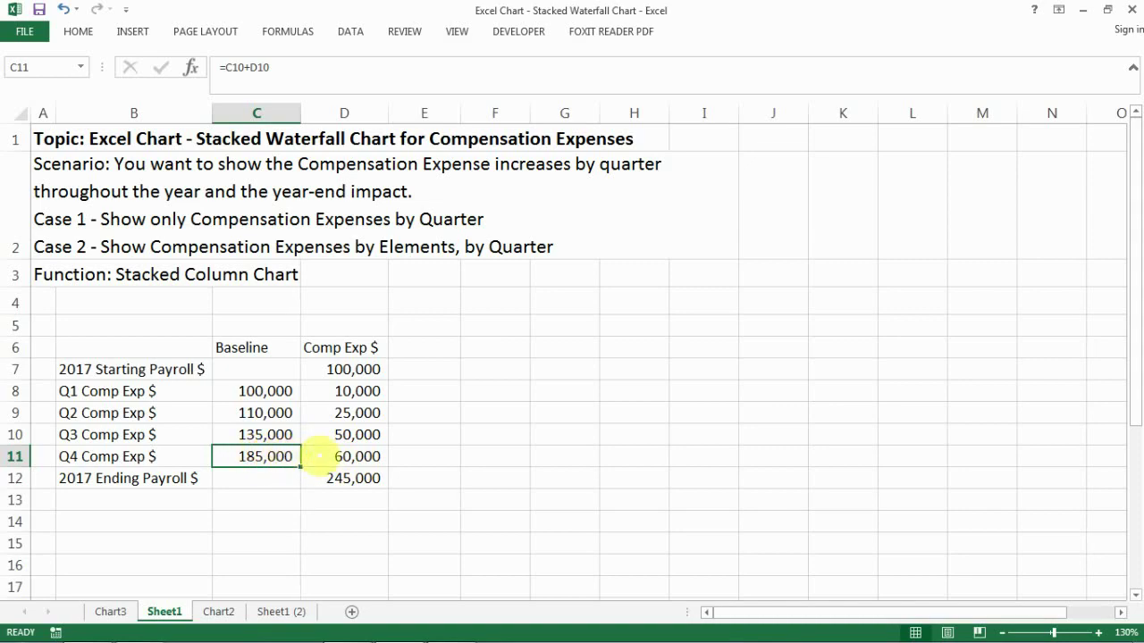
pyautogui.keyDown('ctrl'); pyautogui.click(317, 459); pyautogui.keyUp('ctrl')
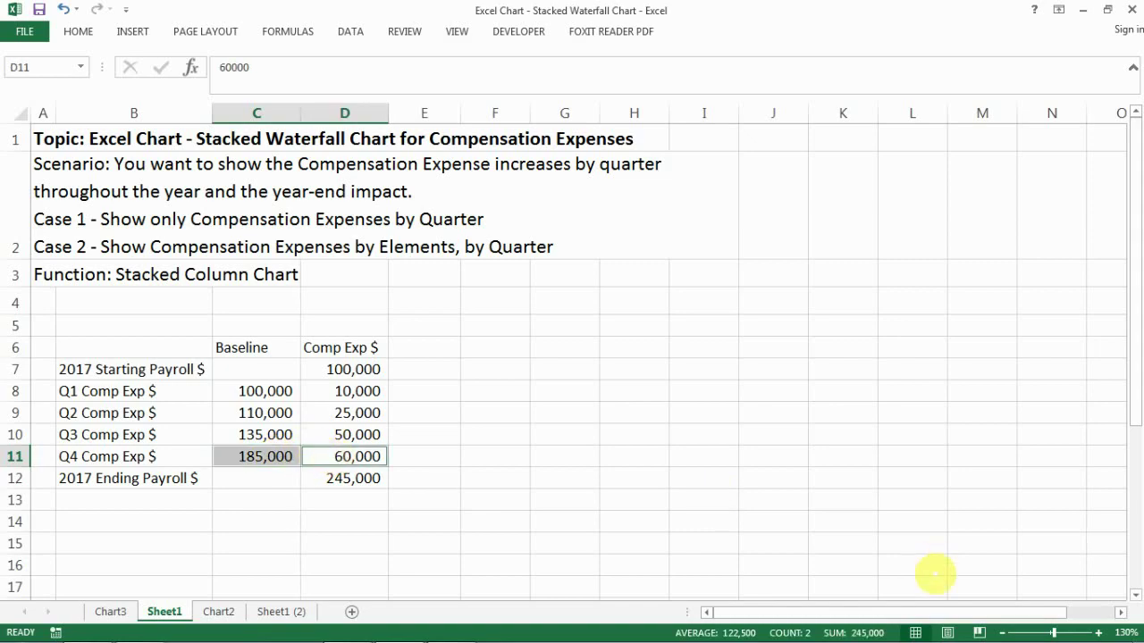
pyautogui.moveTo(879, 637)
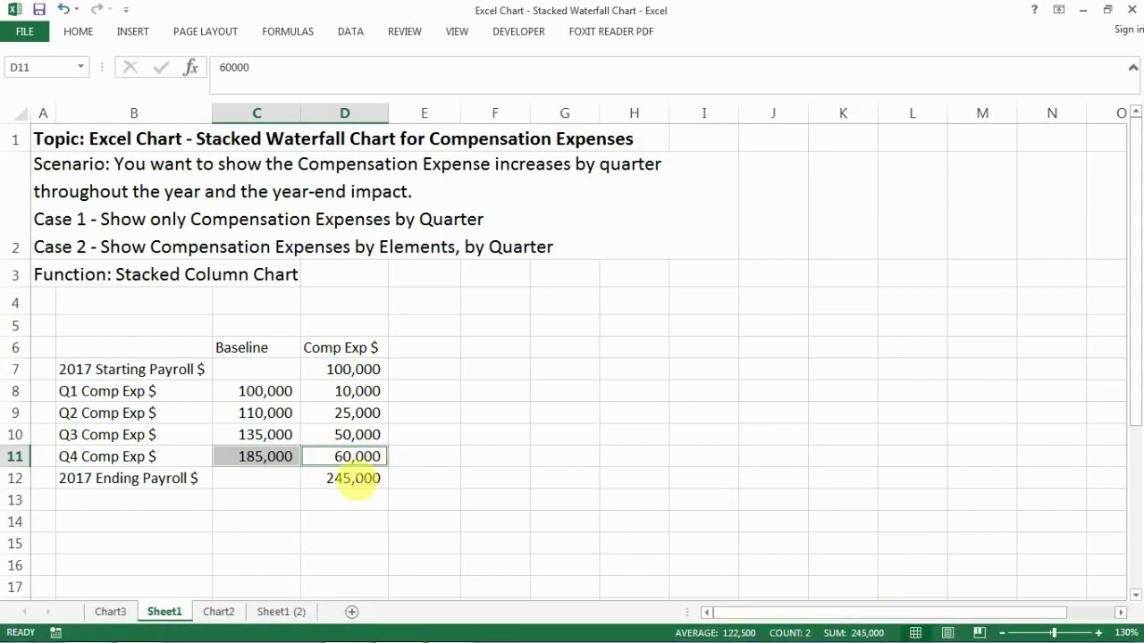
pyautogui.press('Tab')
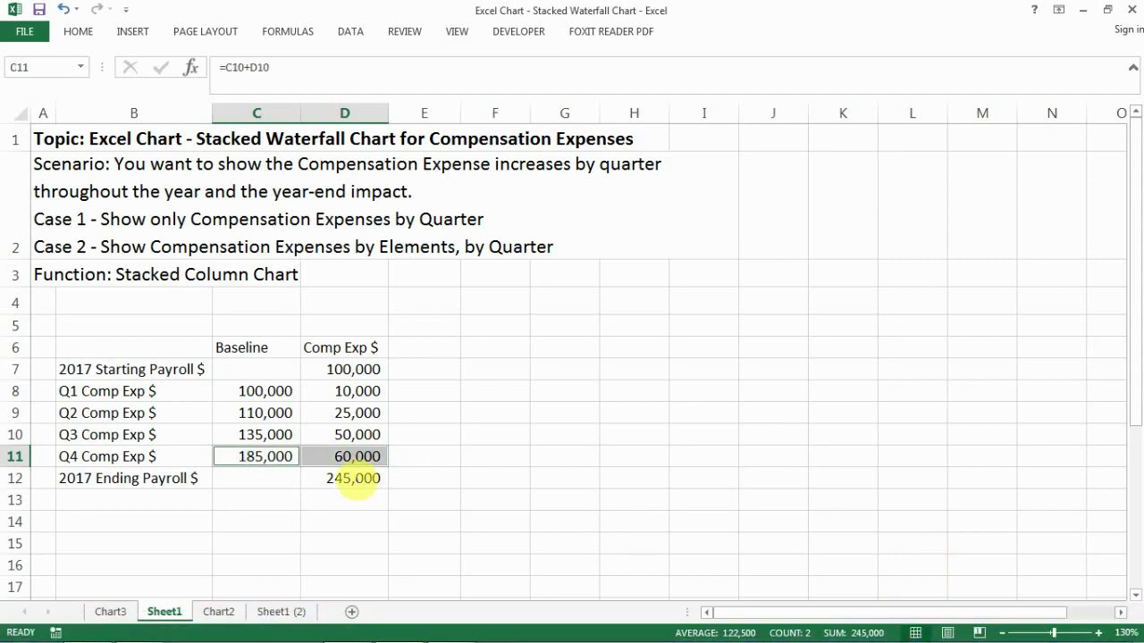
pyautogui.click(366, 498)
# - Insert a 2-D Stacked Column chart from the payroll table in B6:D12
pyautogui.moveTo(178, 345); pyautogui.dragTo(347, 483)
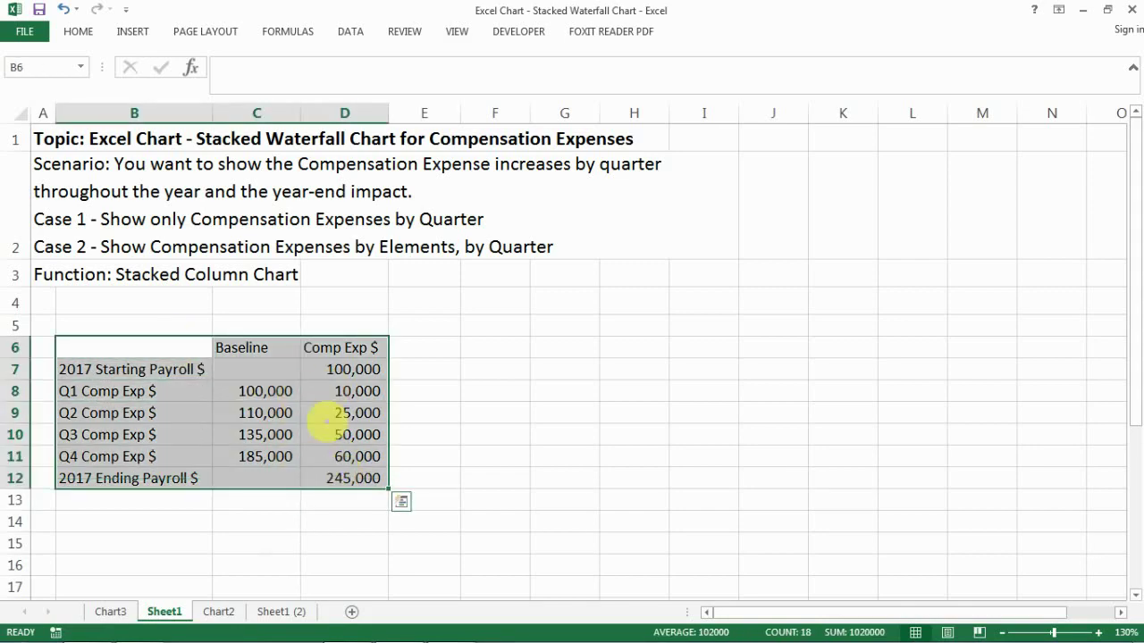
pyautogui.click(129, 29)
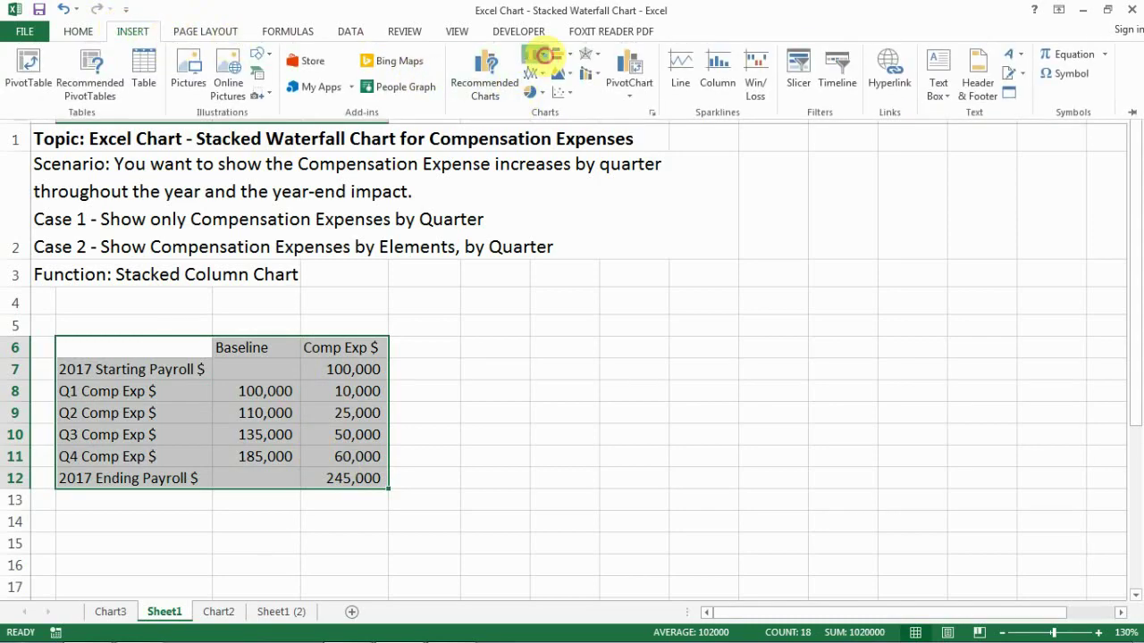
pyautogui.click(543, 56)
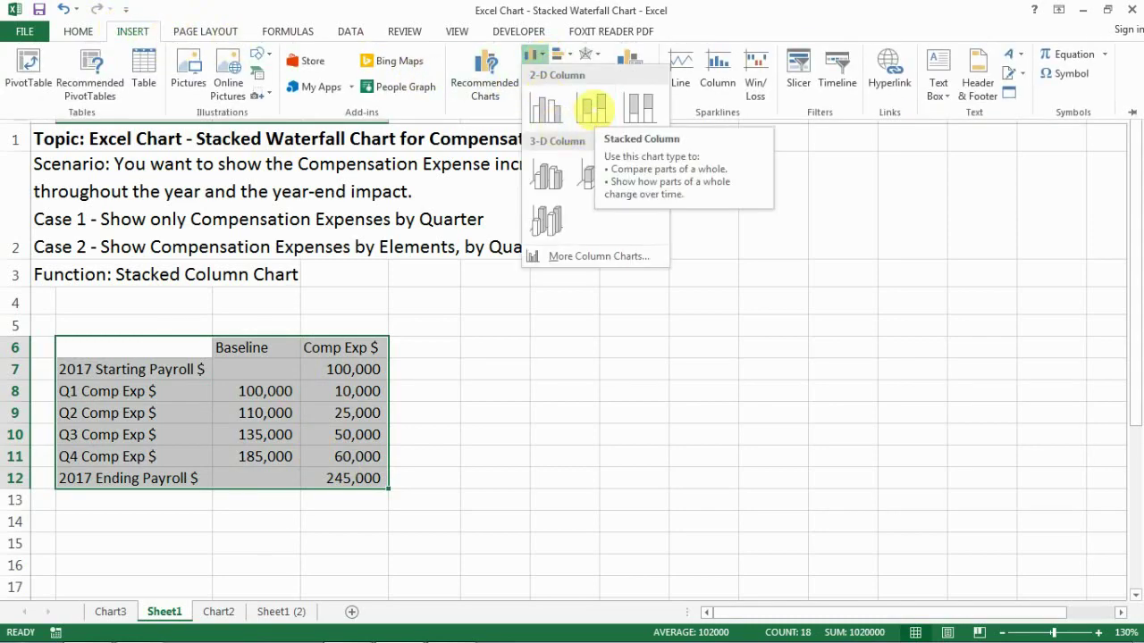
pyautogui.click(593, 107)
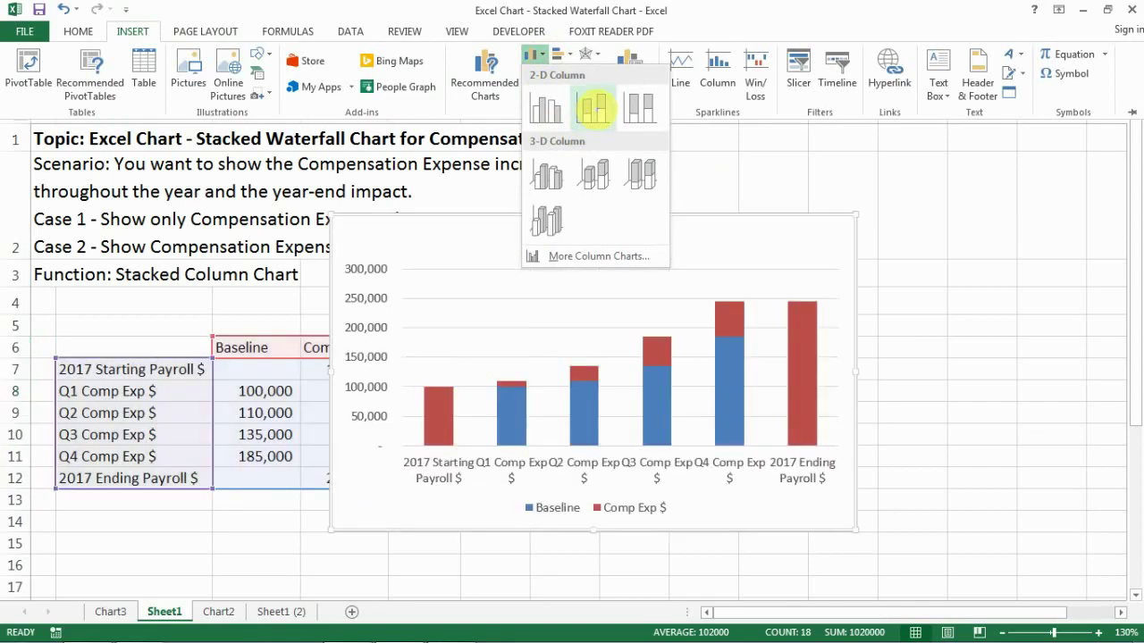
# - Move the new chart beside the payroll table and widen it across to about column N
pyautogui.click(681, 214)
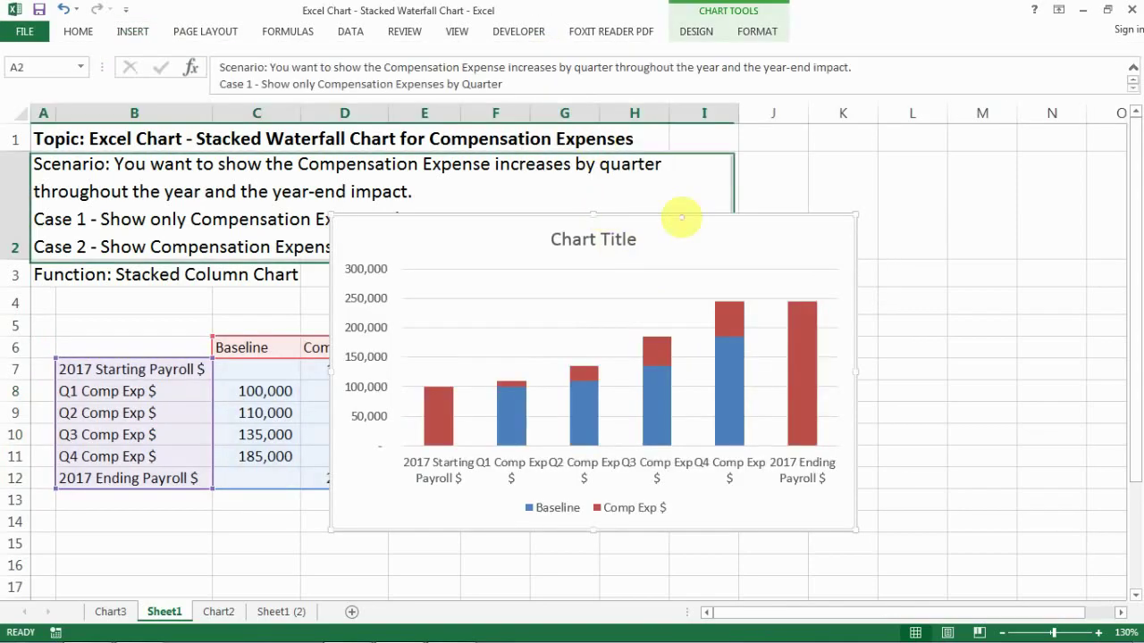
pyautogui.click(762, 214)
pyautogui.moveTo(762, 215); pyautogui.dragTo(829, 264)
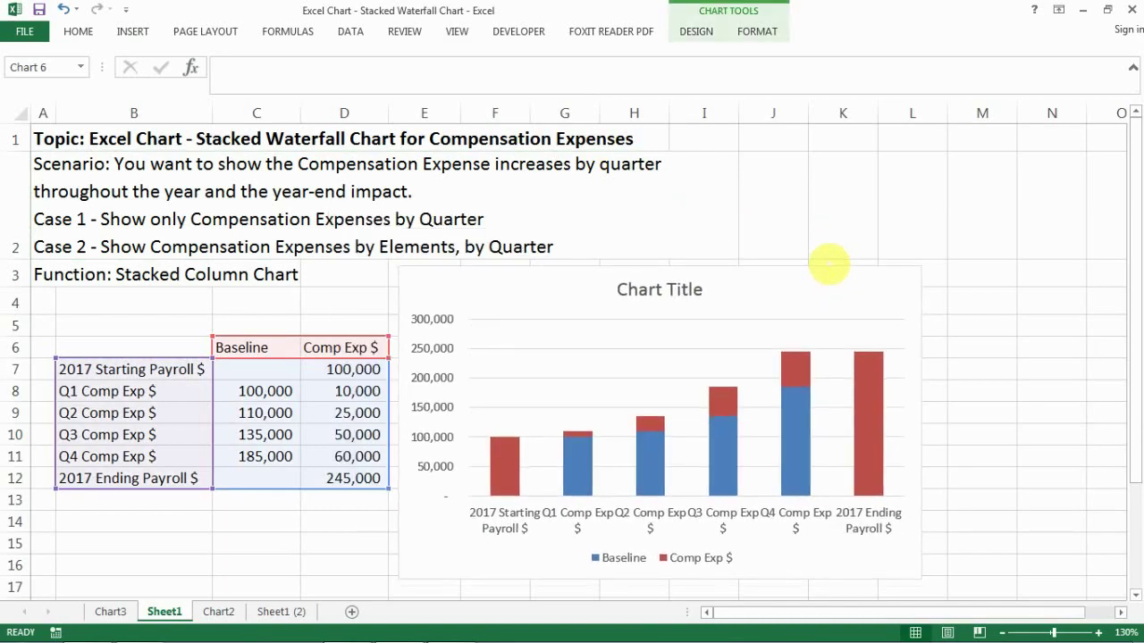
pyautogui.moveTo(921, 580); pyautogui.dragTo(1079, 556)
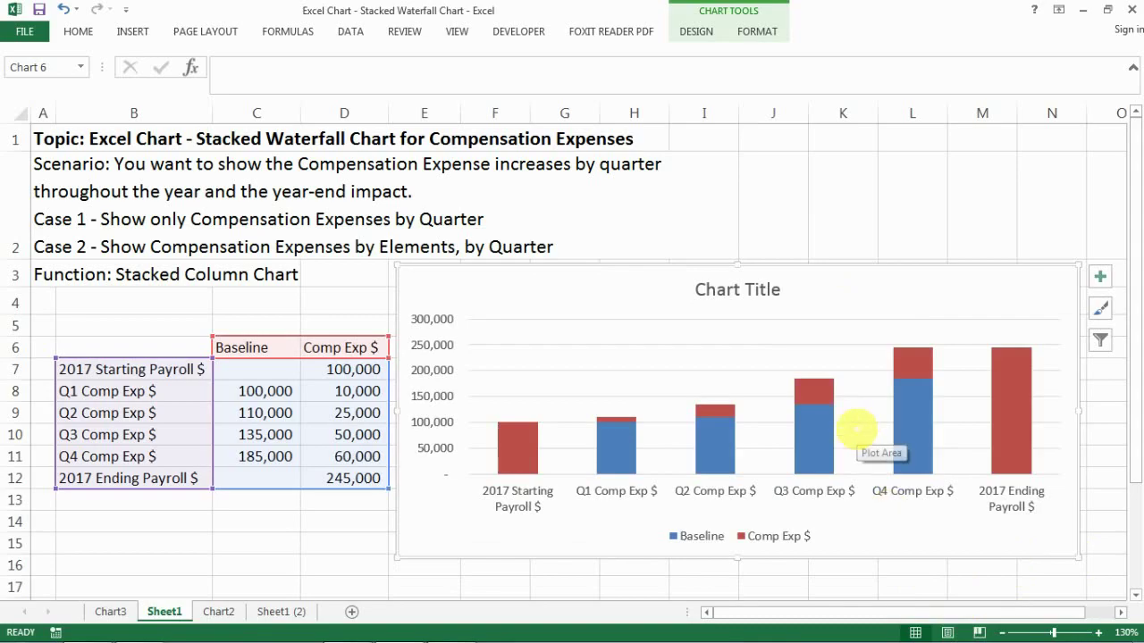
# - Change the chart title to 2017 Compensation Expense Review
pyautogui.click(735, 289)
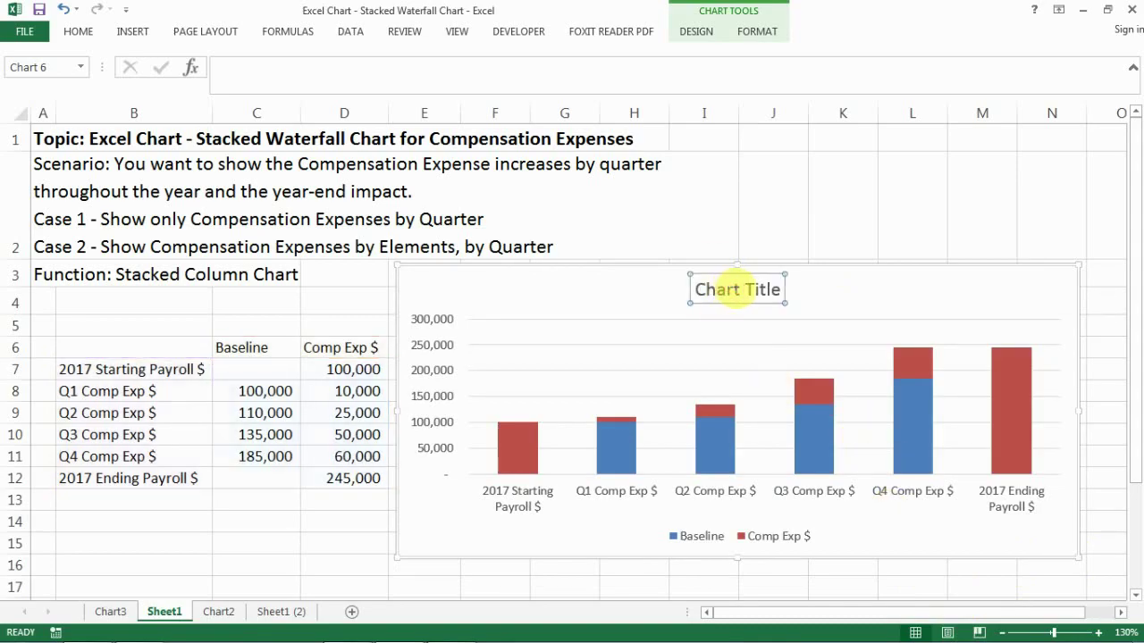
pyautogui.doubleClick(736, 290)
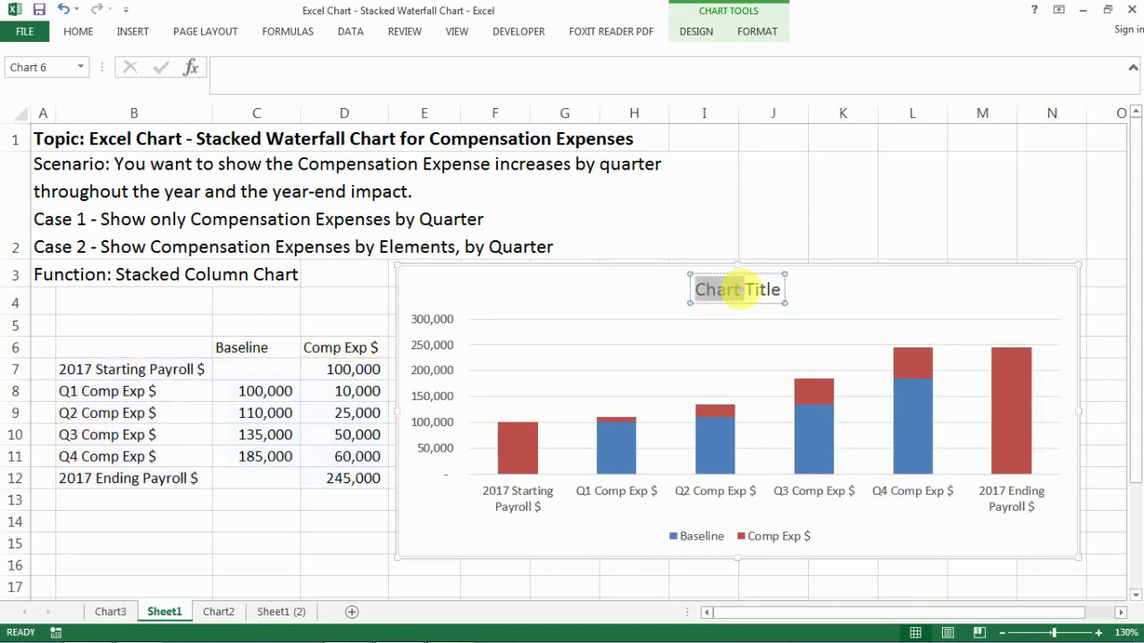
pyautogui.write('2017 Compensation')
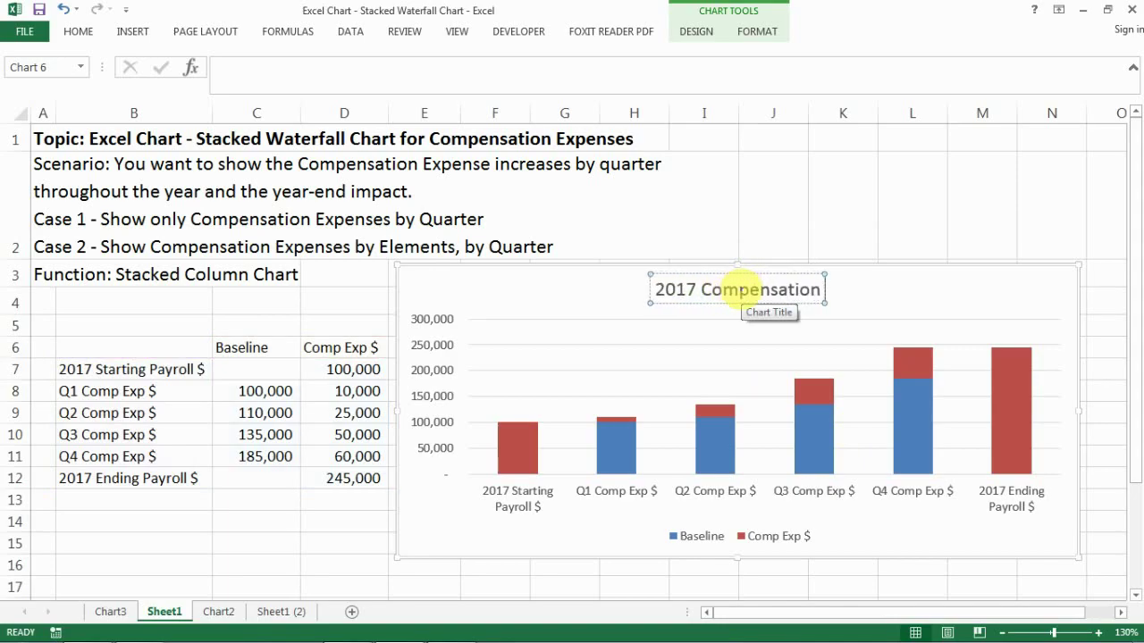
pyautogui.write(' Expense')
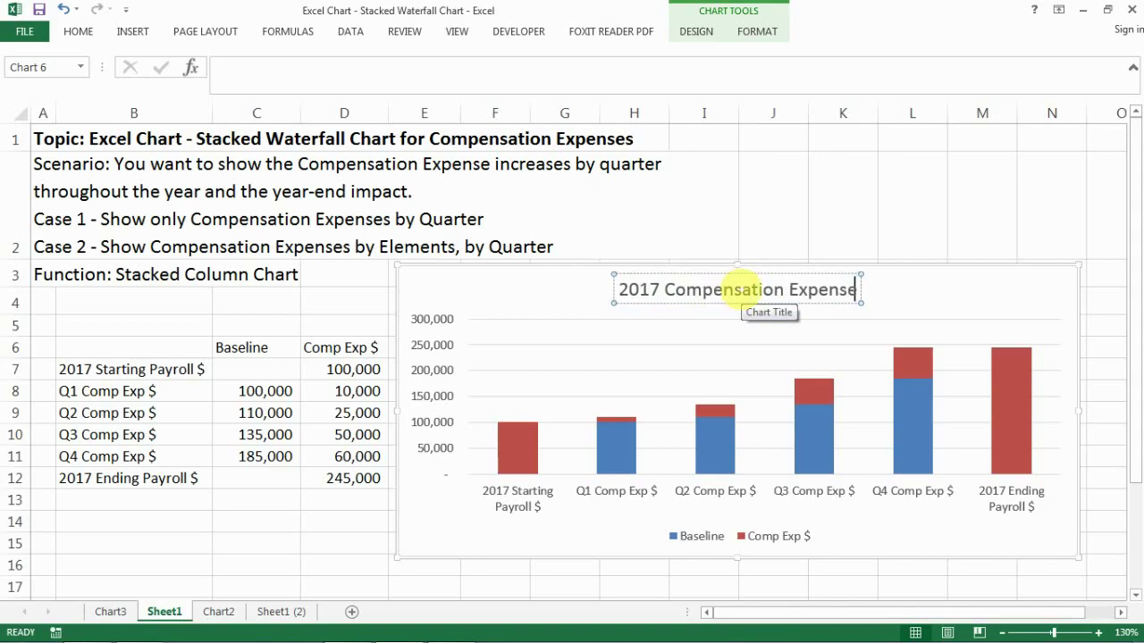
pyautogui.write(' Review')
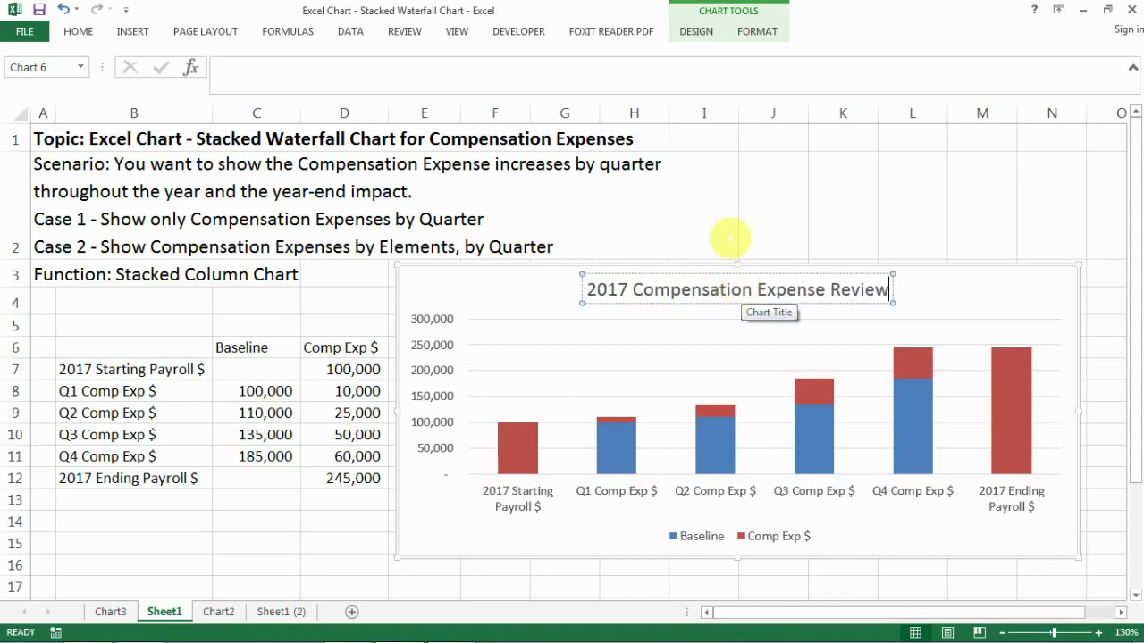
pyautogui.click(889, 542)
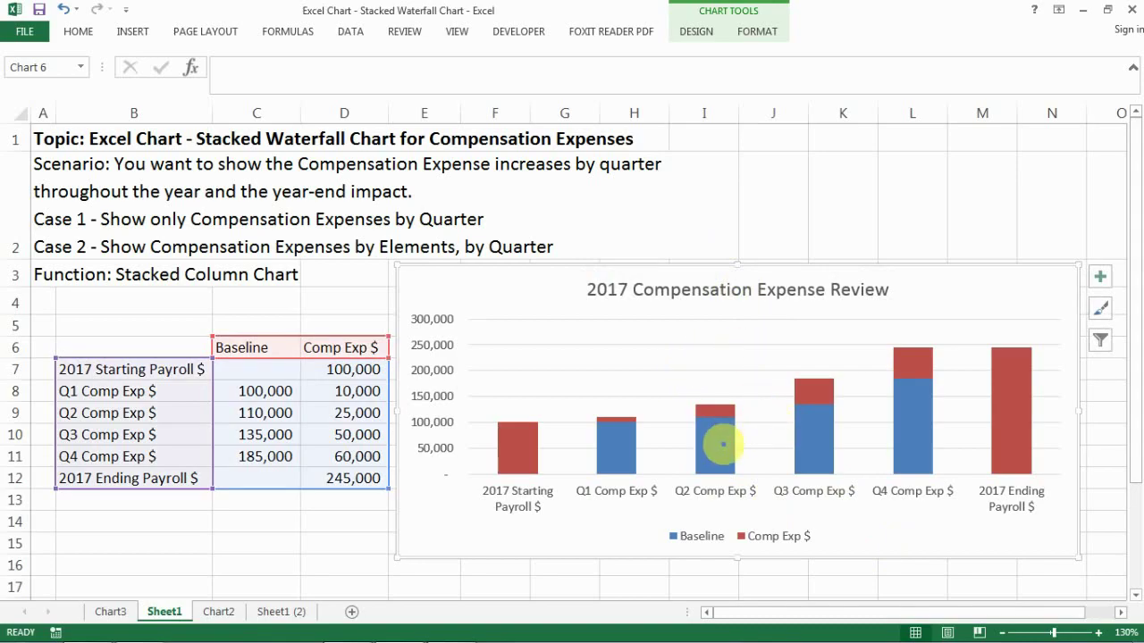
# - Set the chart's Baseline series to No Fill so only the Comp Exp $ columns show
pyautogui.click(722, 444)
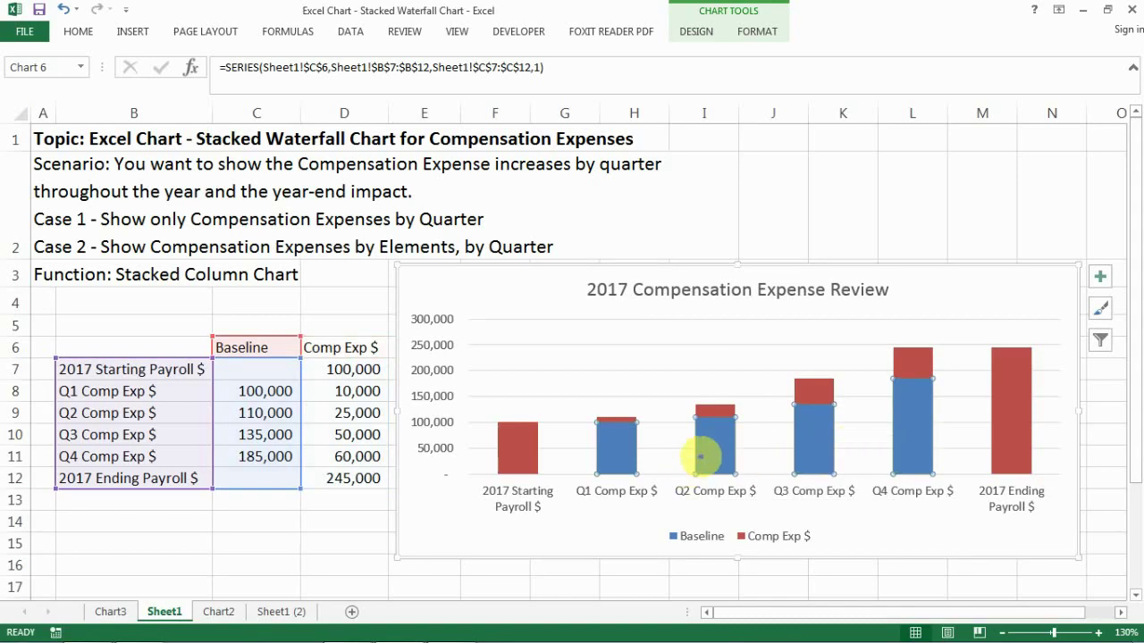
pyautogui.rightClick(715, 460)
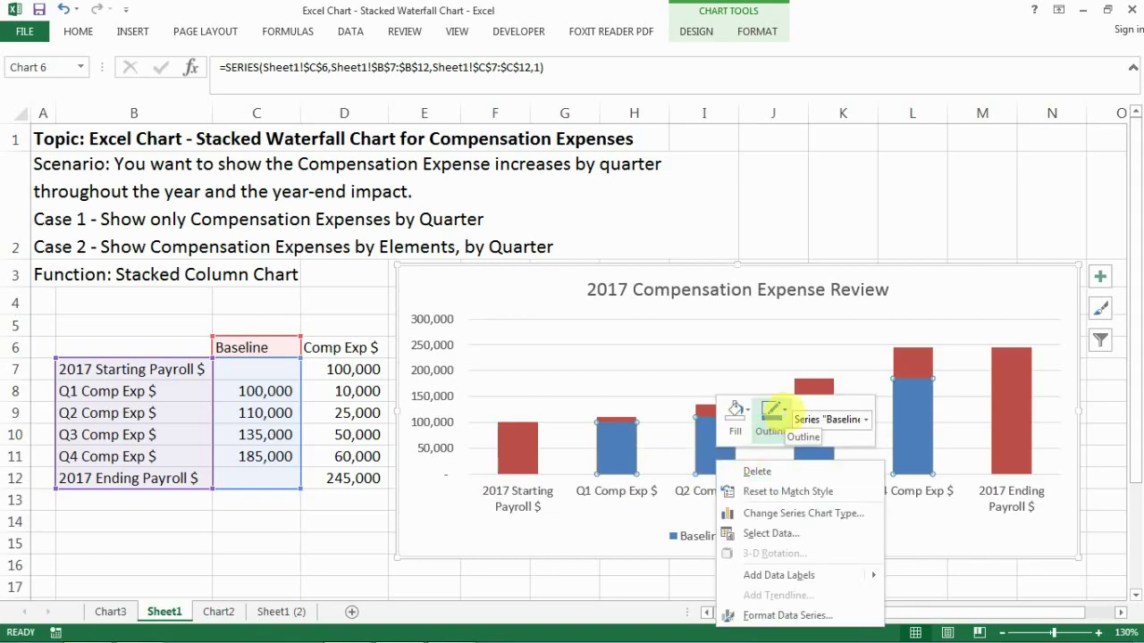
pyautogui.click(771, 416)
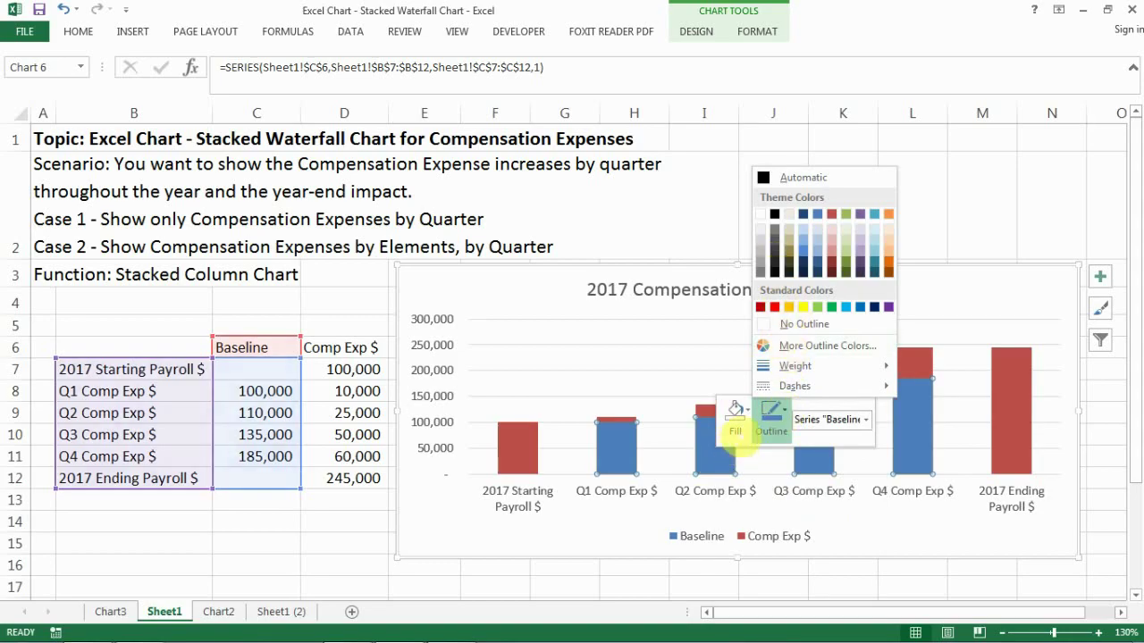
pyautogui.click(734, 411)
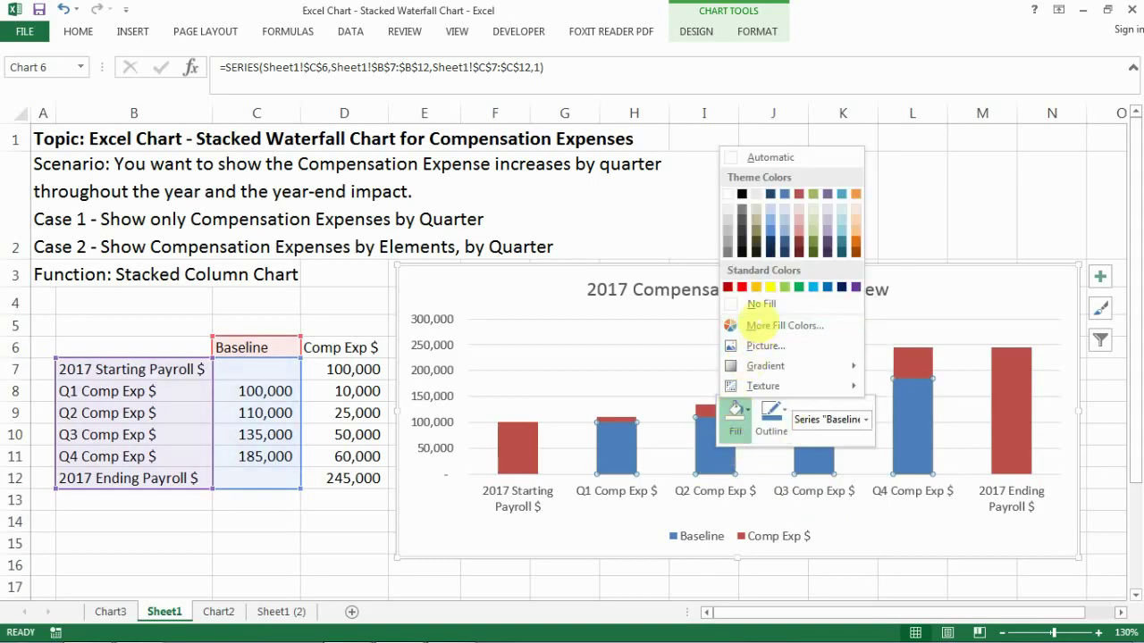
pyautogui.click(760, 303)
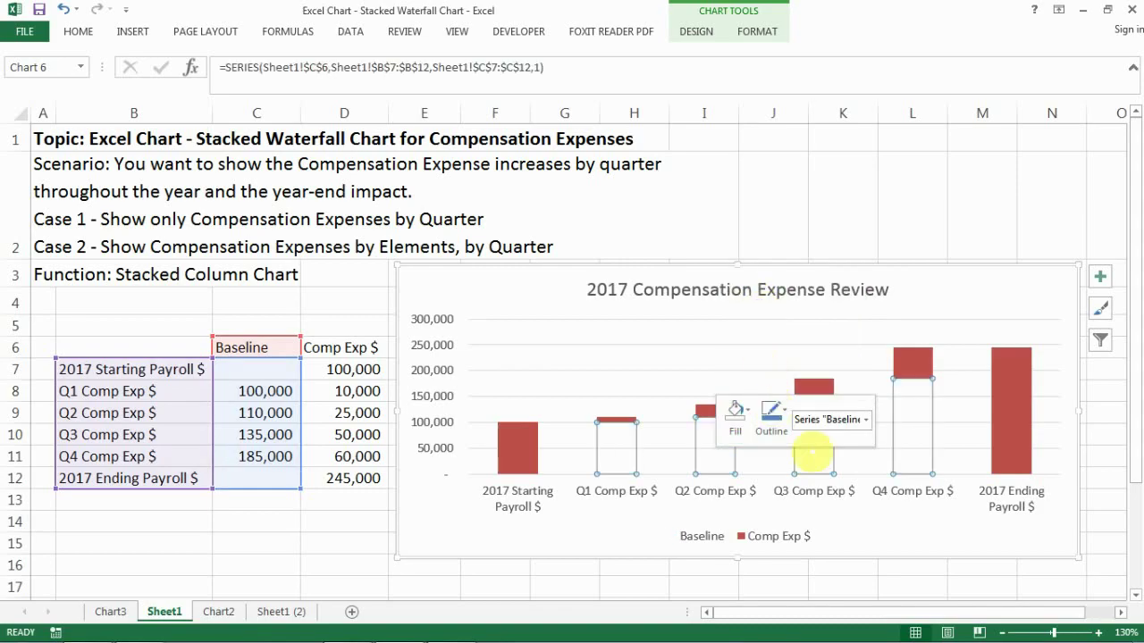
# - Set the gap width of the chart's Comp Exp $ series to 46%
pyautogui.click(873, 458)
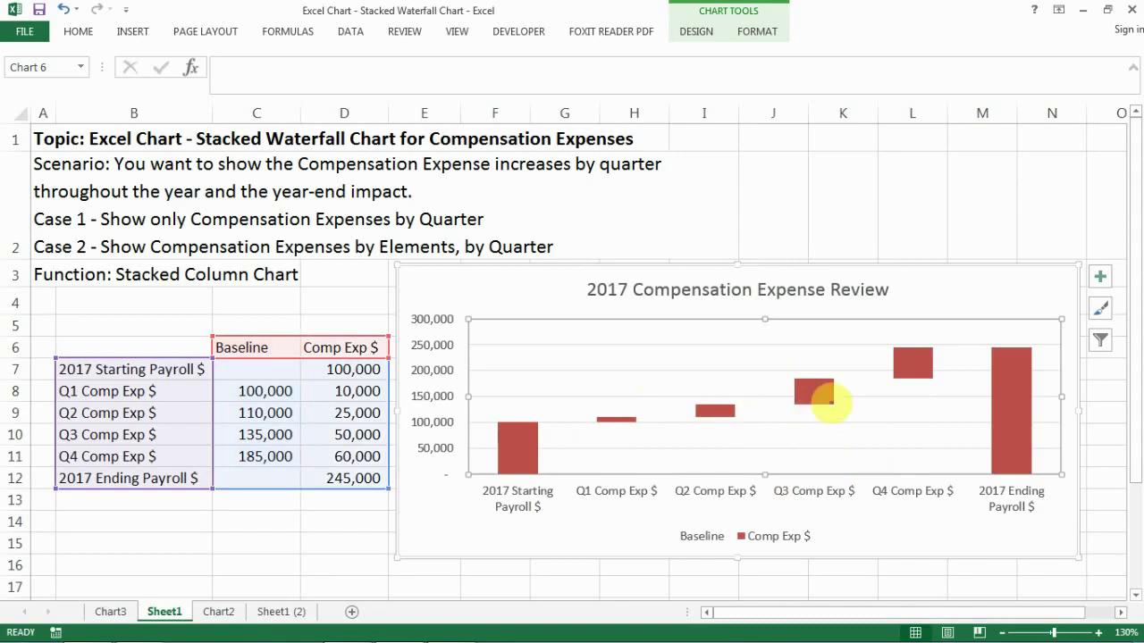
pyautogui.rightClick(518, 447)
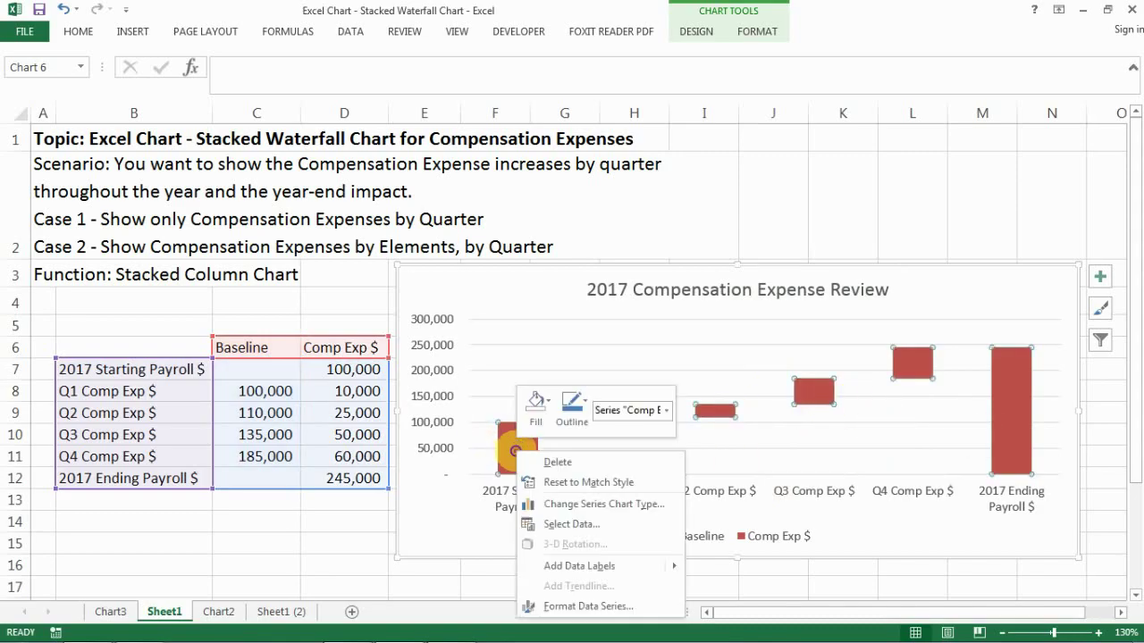
pyautogui.click(717, 452)
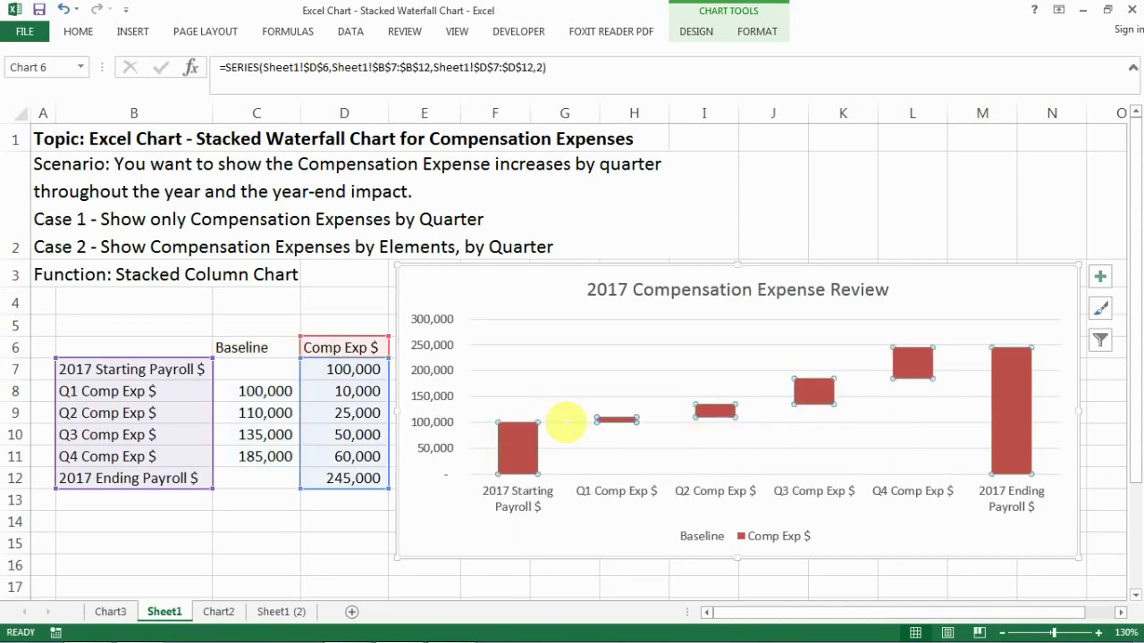
pyautogui.rightClick(524, 450)
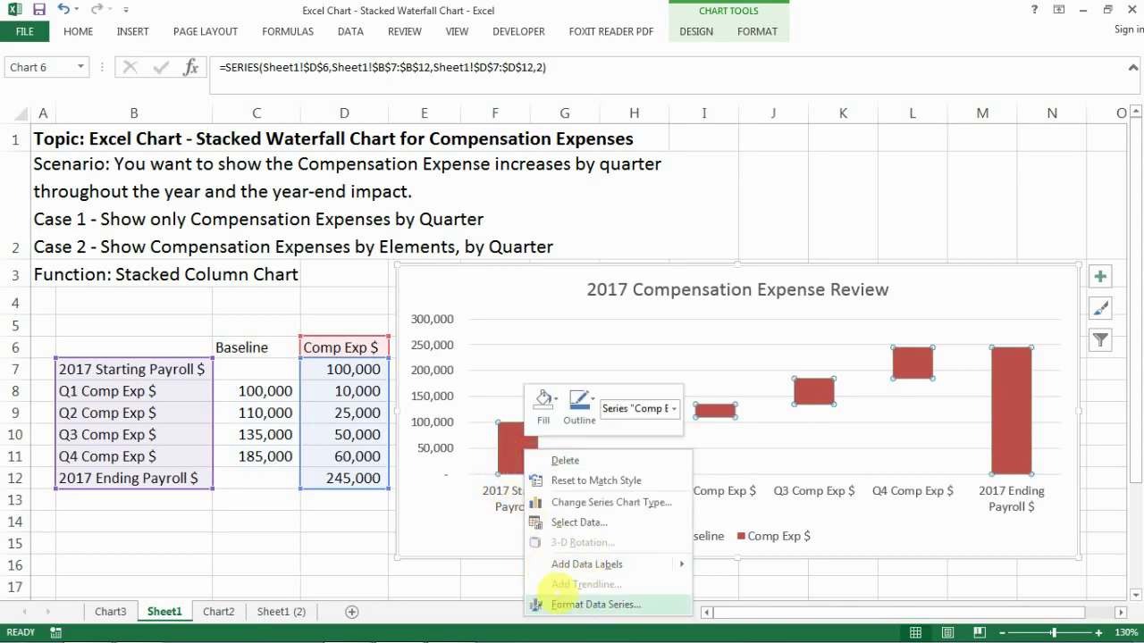
pyautogui.click(566, 604)
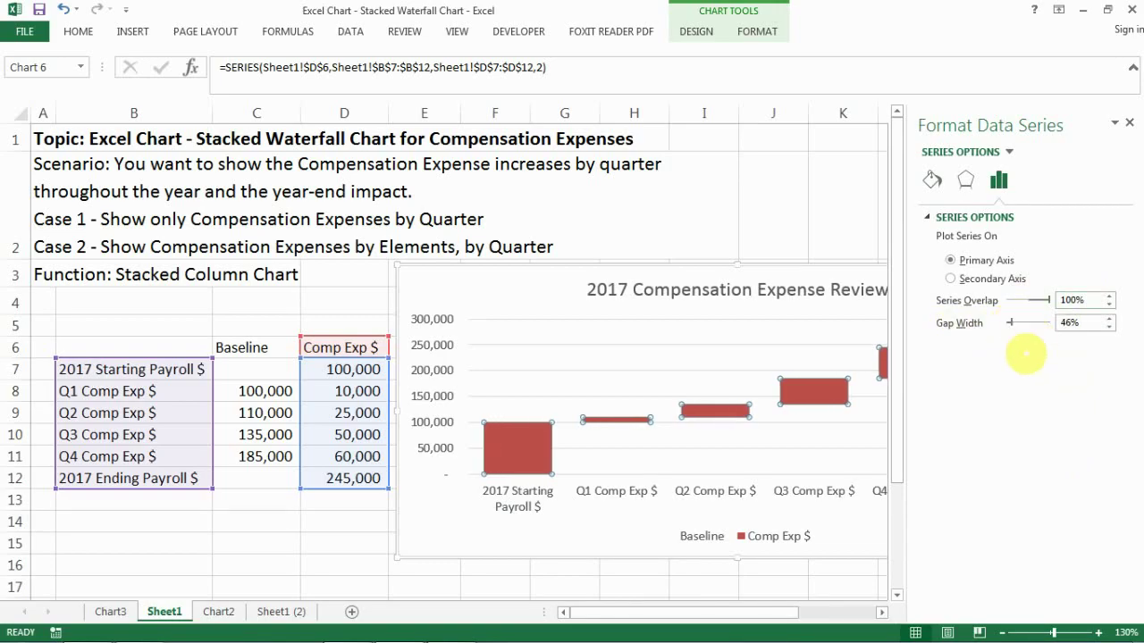
pyautogui.click(796, 345)
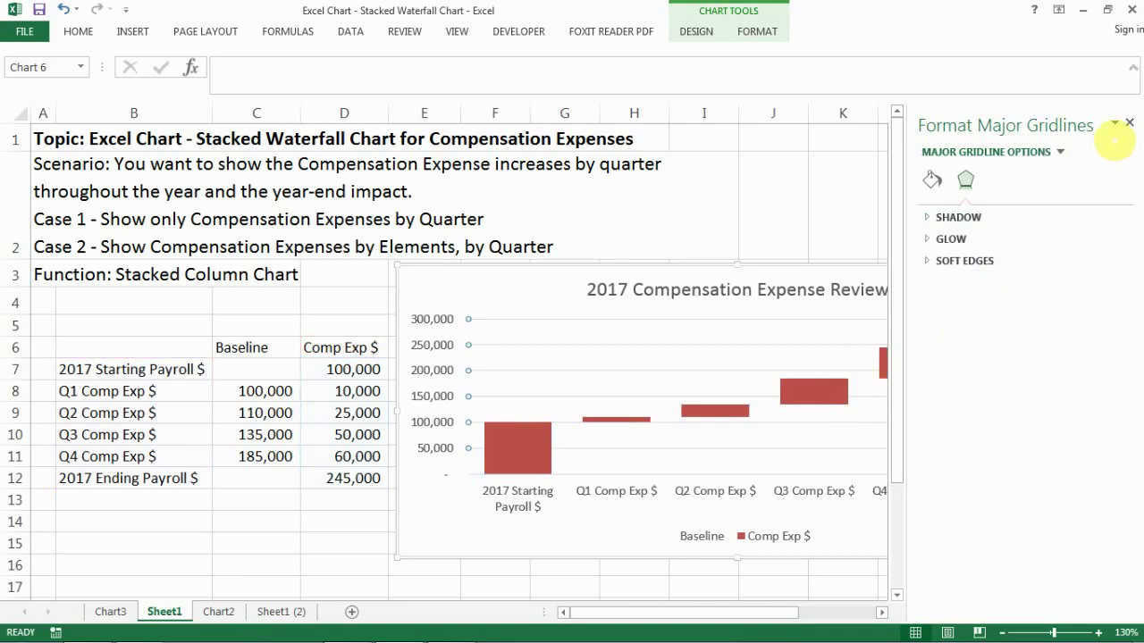
pyautogui.click(1129, 122)
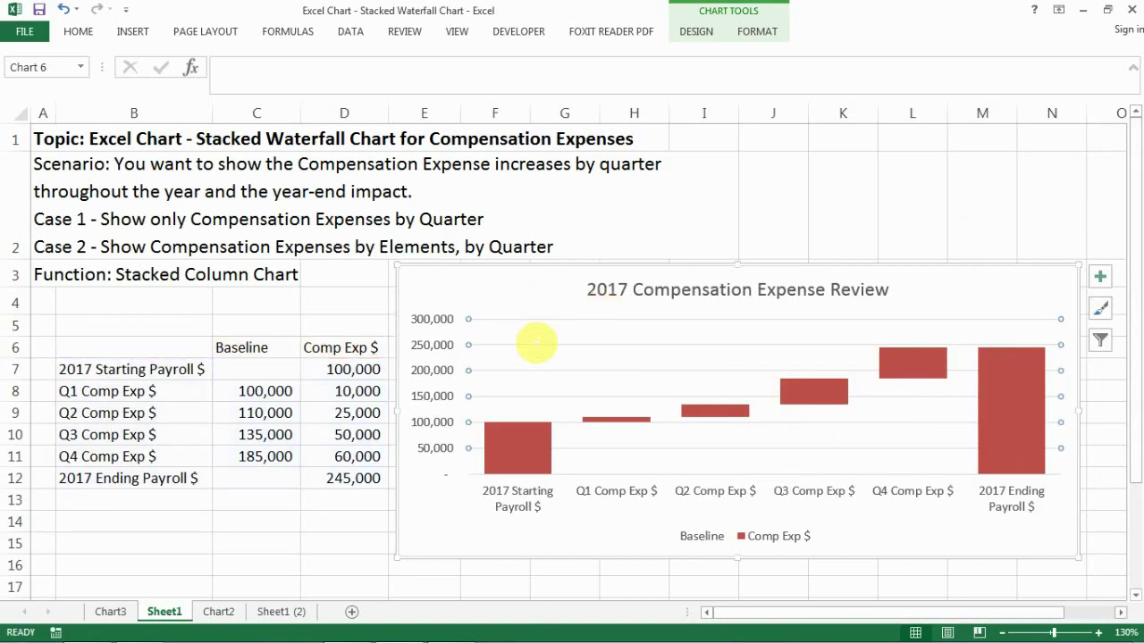
# - Delete the horizontal major gridlines from the 2017 Compensation Expense Review chart
pyautogui.rightClick(536, 342)
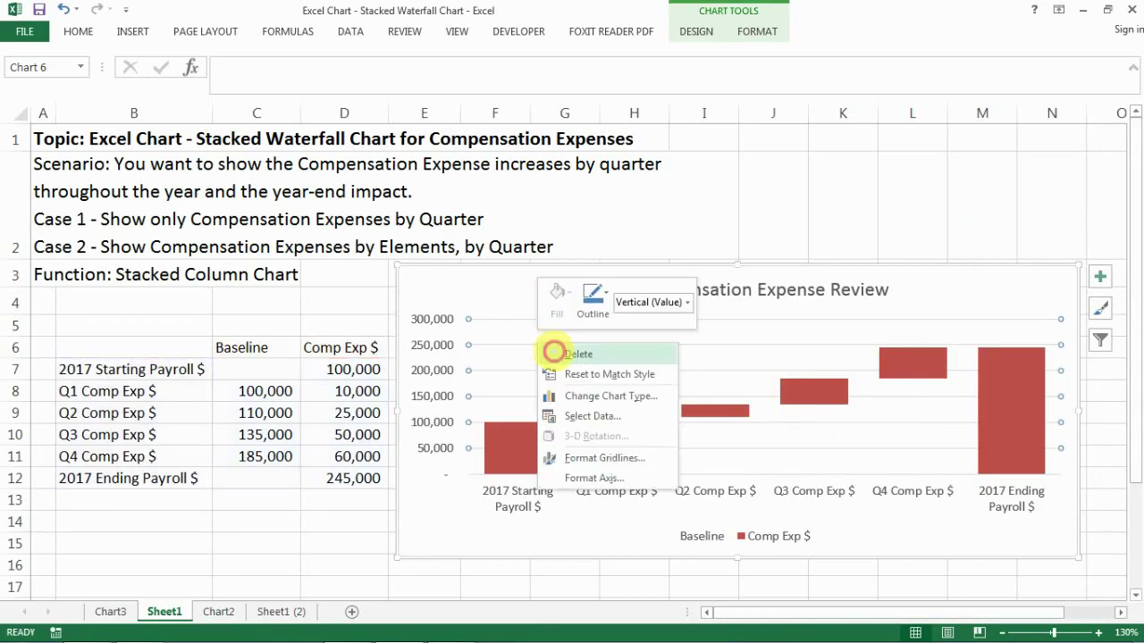
pyautogui.click(554, 352)
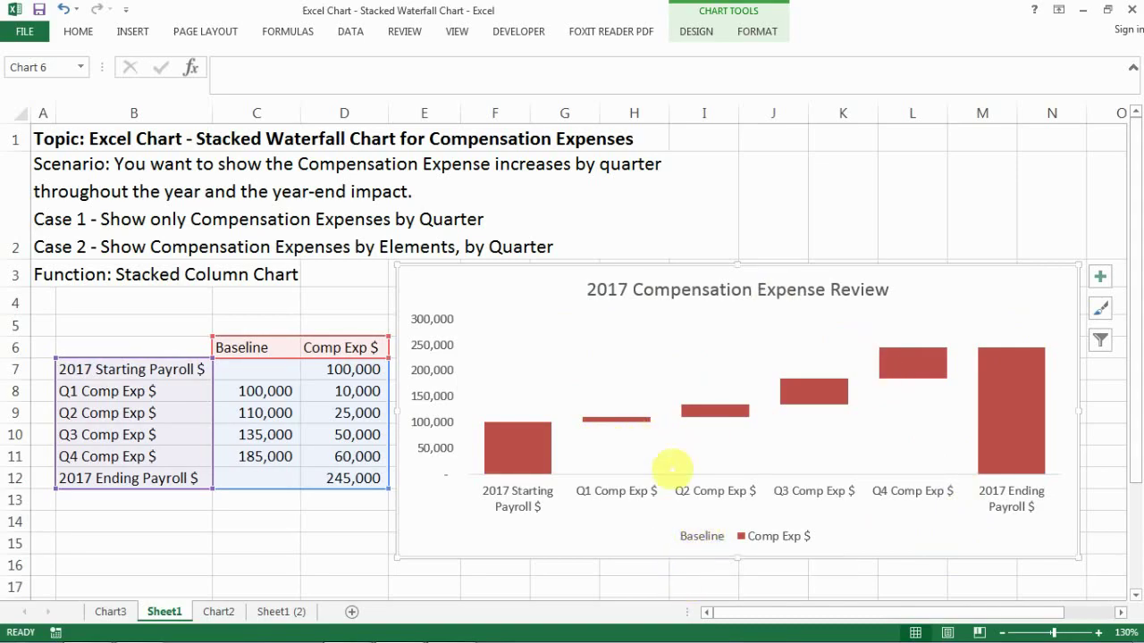
pyautogui.moveTo(823, 436)
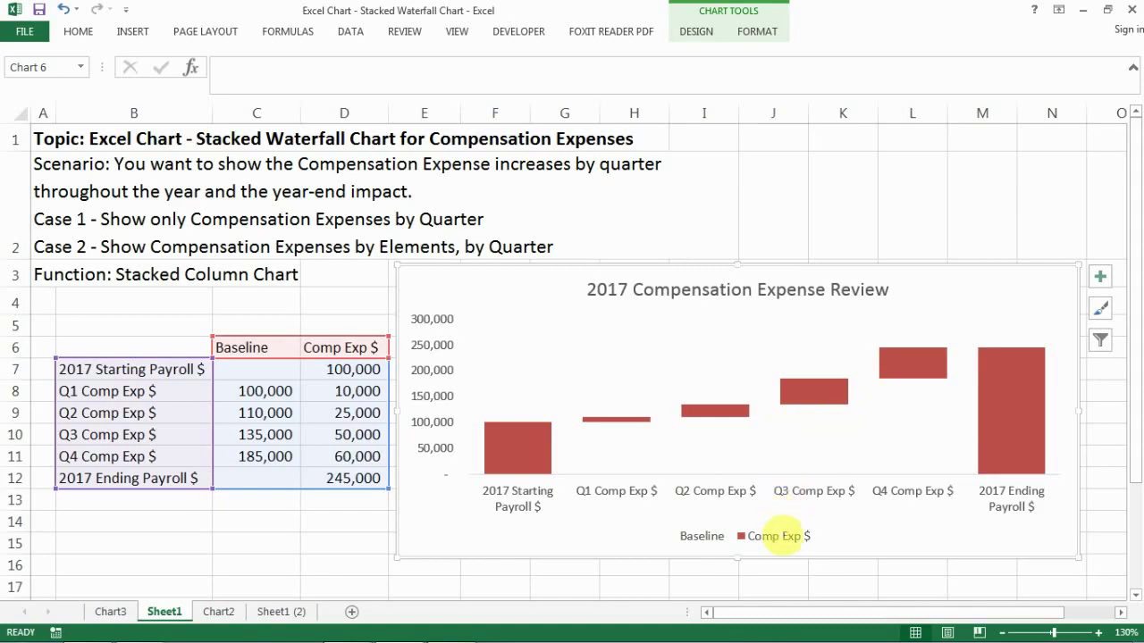
# - Clear the Baseline header in cell C6 to remove its name from the chart legend
pyautogui.click(736, 540)
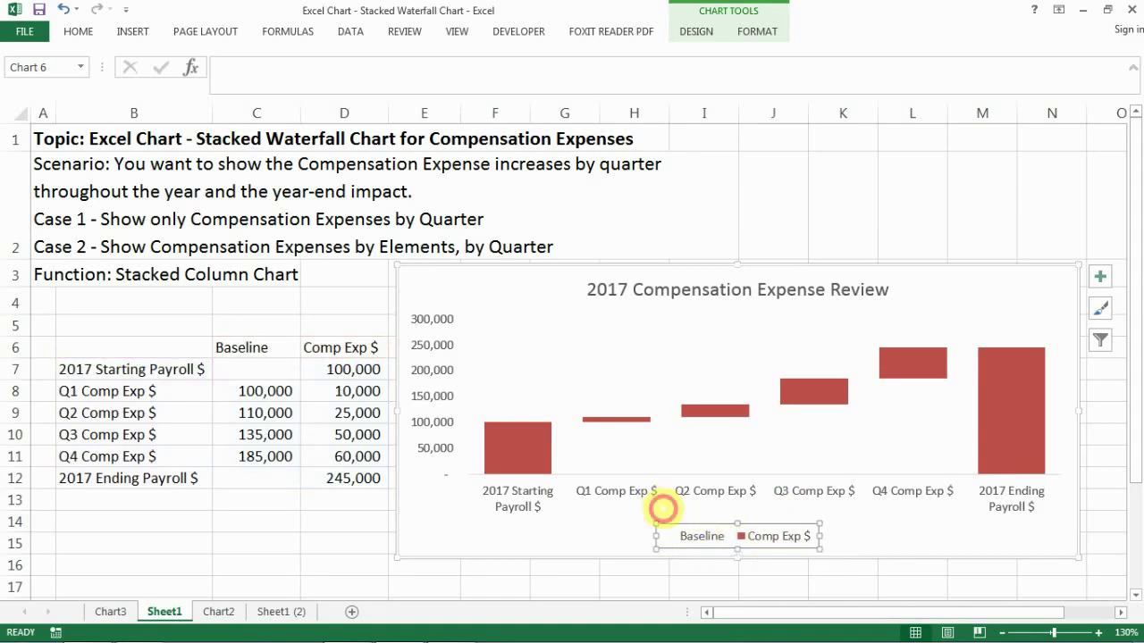
pyautogui.click(664, 508)
pyautogui.click(268, 329)
pyautogui.click(257, 350)
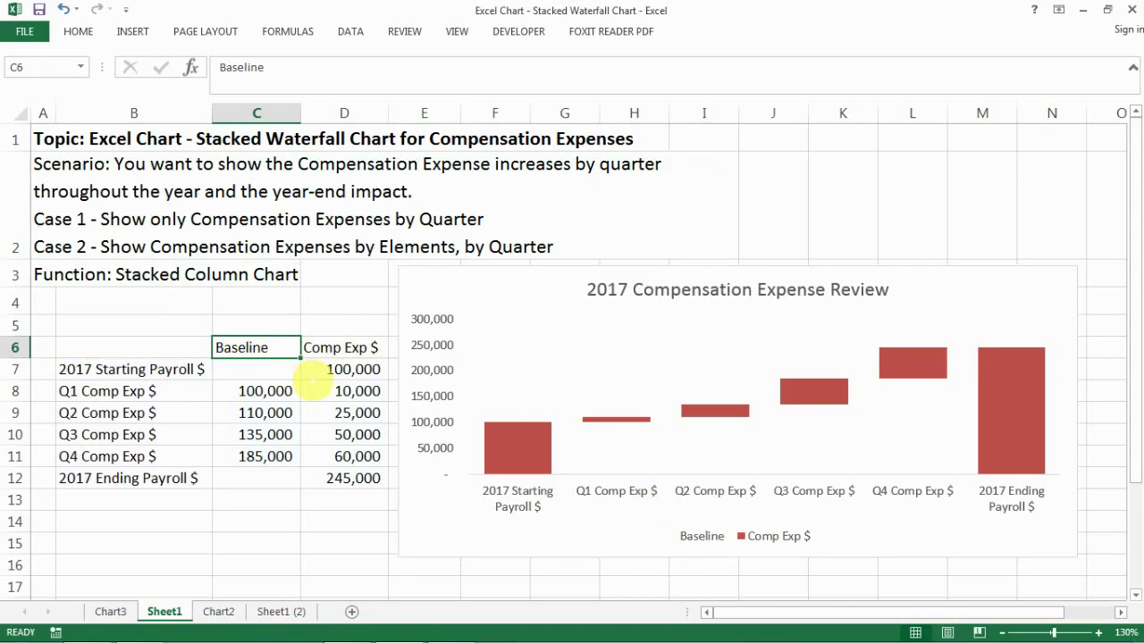
pyautogui.press('Delete')
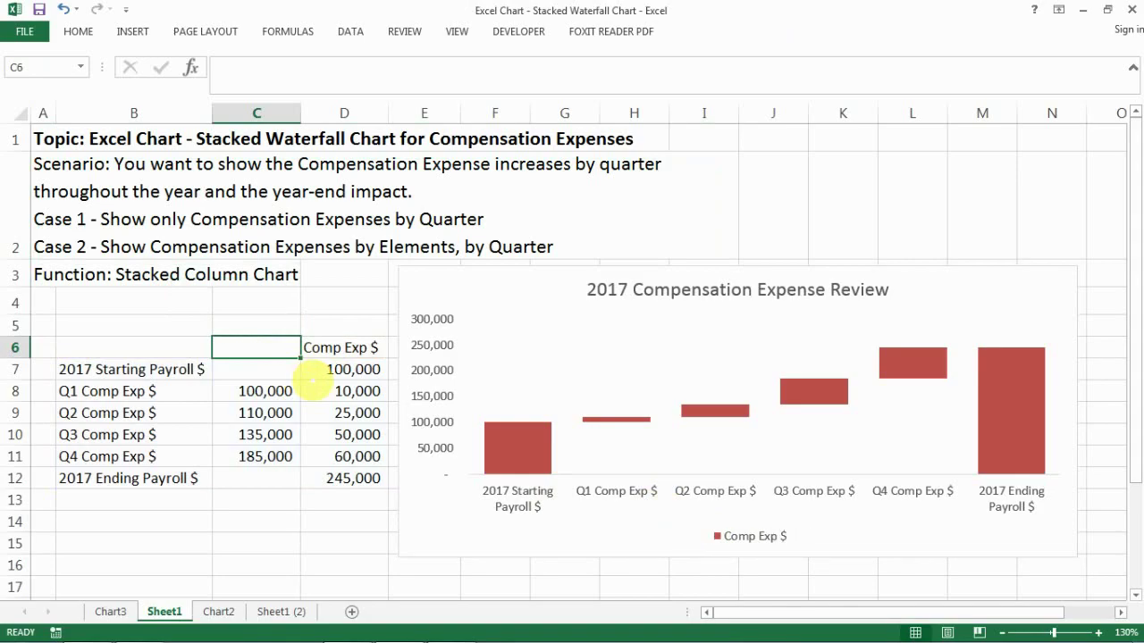
pyautogui.click(280, 503)
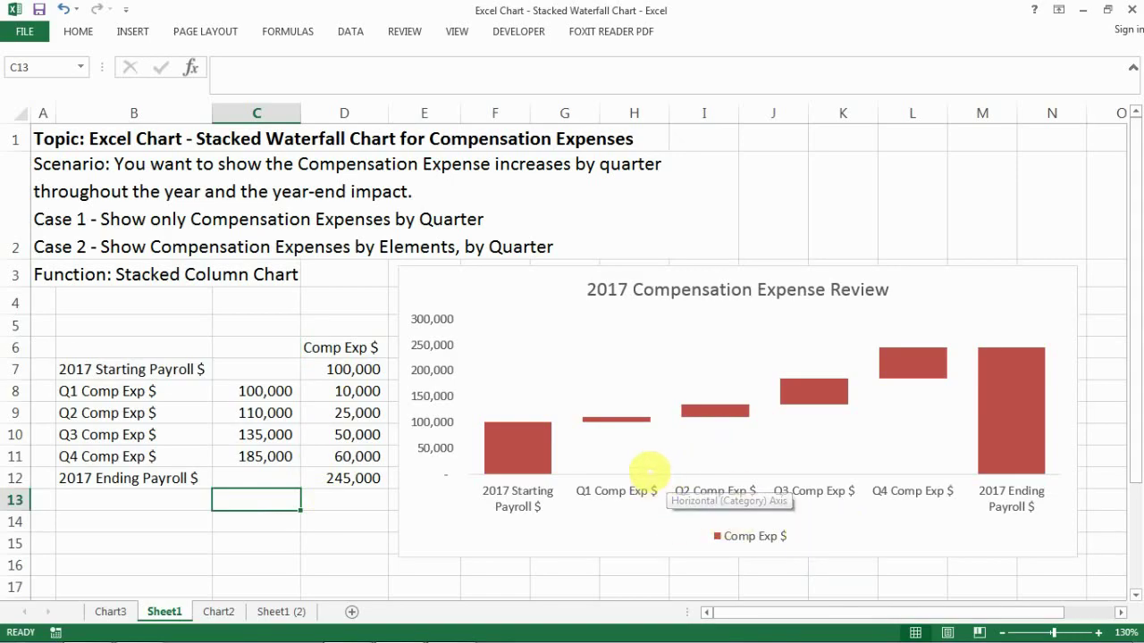
# - Move the Base Salary and Incentive waterfall chart from Sheet1 to a new chart sheet named Chart4
pyautogui.scroll(-2, 662, 446)
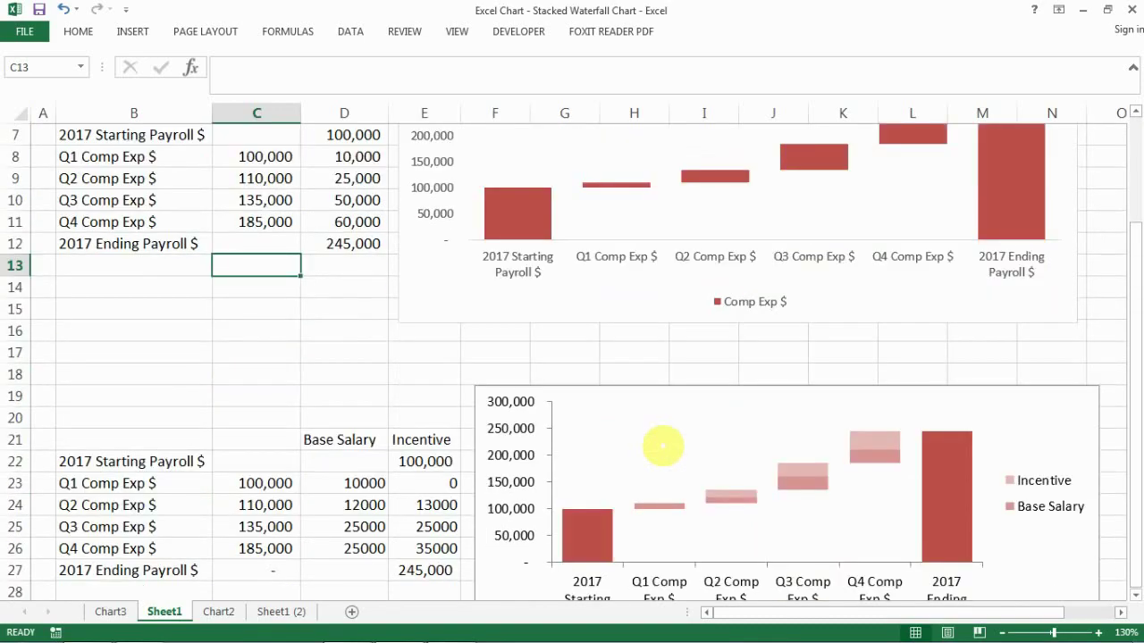
pyautogui.scroll(-2, 662, 446)
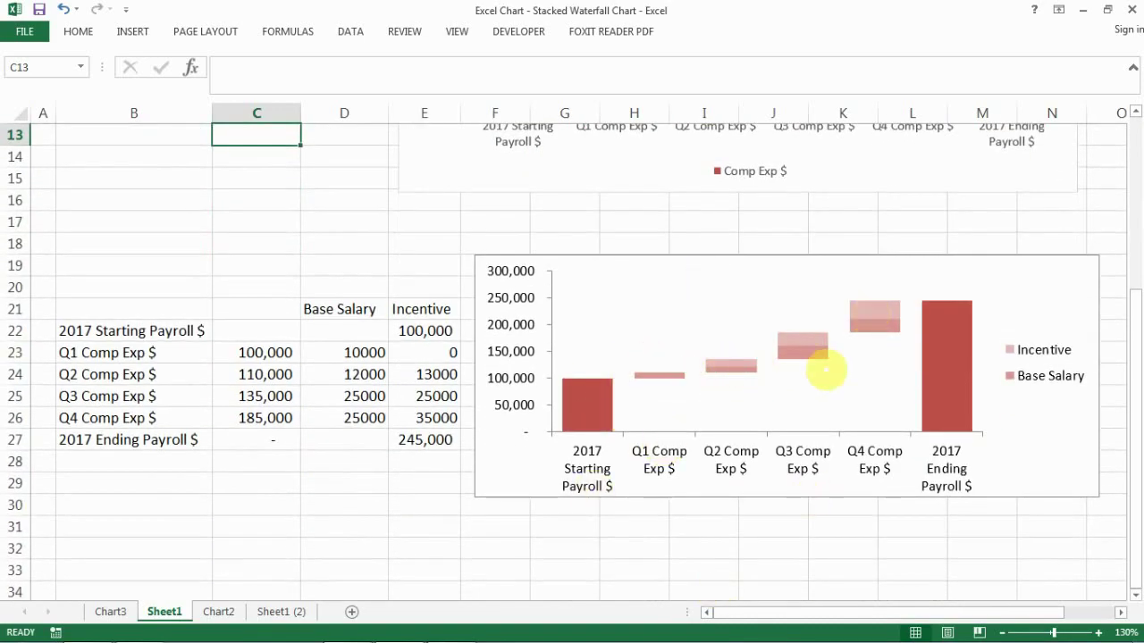
pyautogui.rightClick(659, 319)
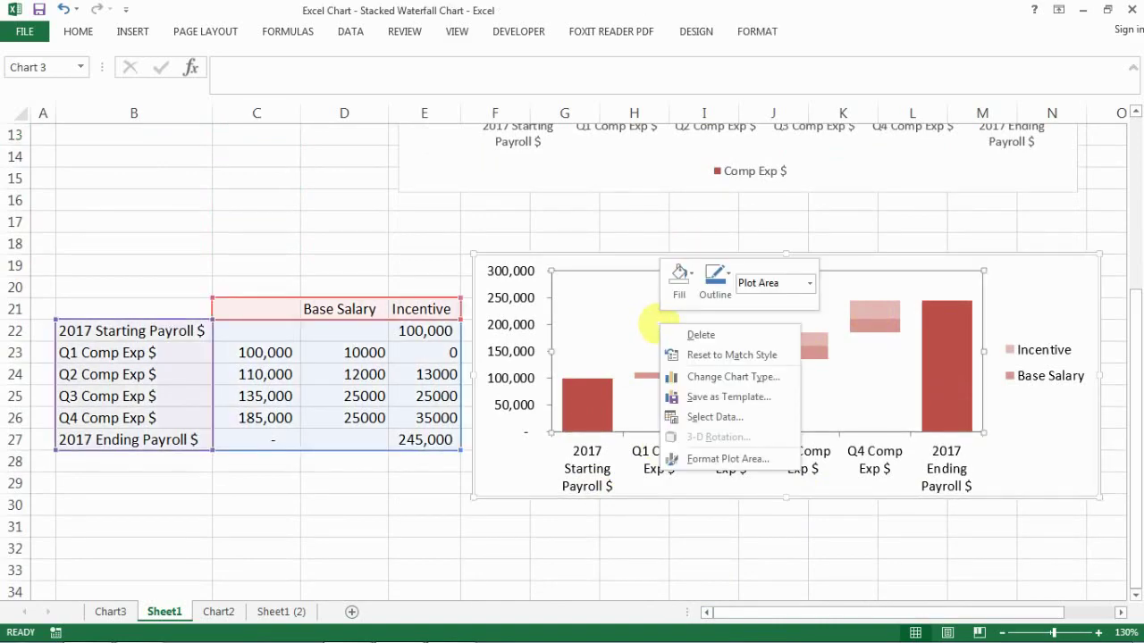
pyautogui.click(484, 492)
pyautogui.click(502, 470)
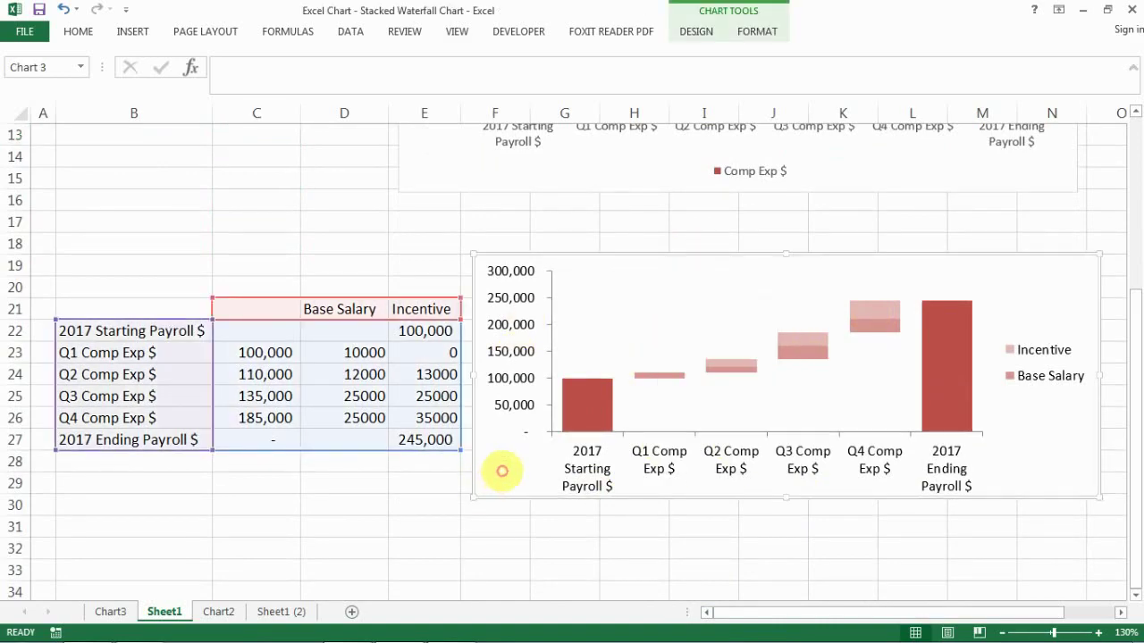
pyautogui.rightClick(502, 471)
pyautogui.click(557, 312)
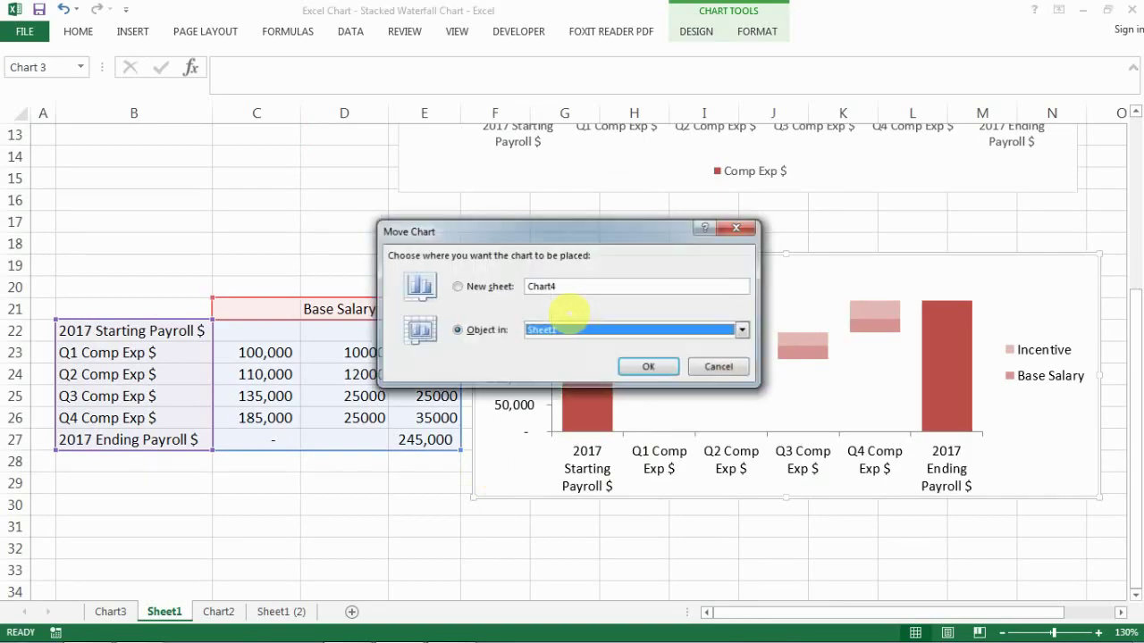
pyautogui.click(653, 367)
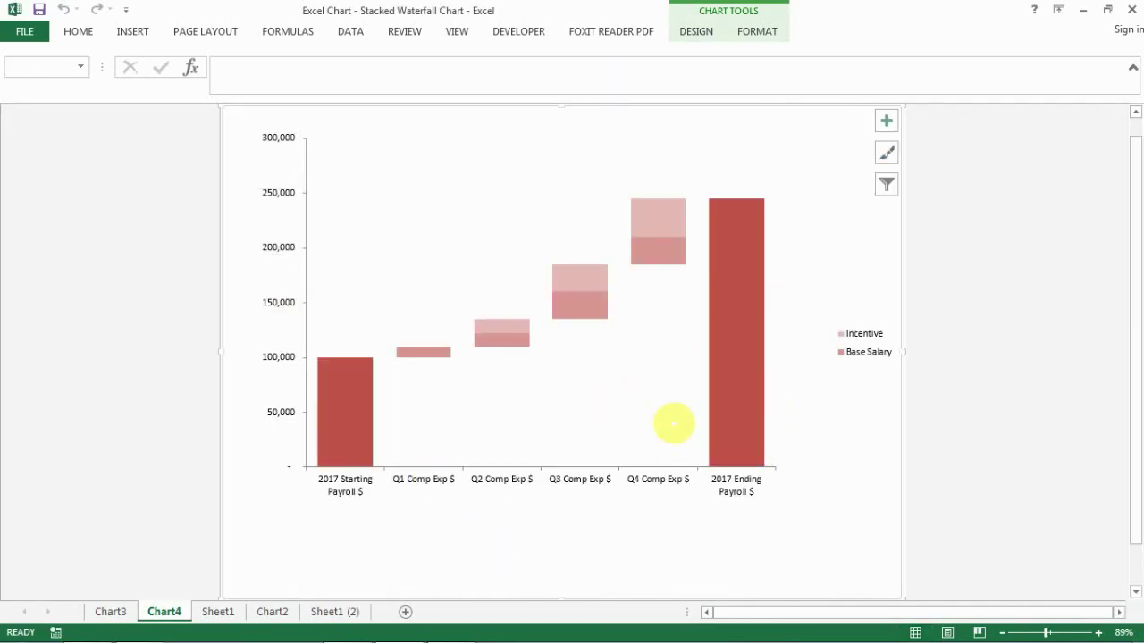
# - Enlarge the plot area on the Chart4 sheet toward the legend and the lower edge of the chart
pyautogui.click(638, 425)
pyautogui.click(574, 204)
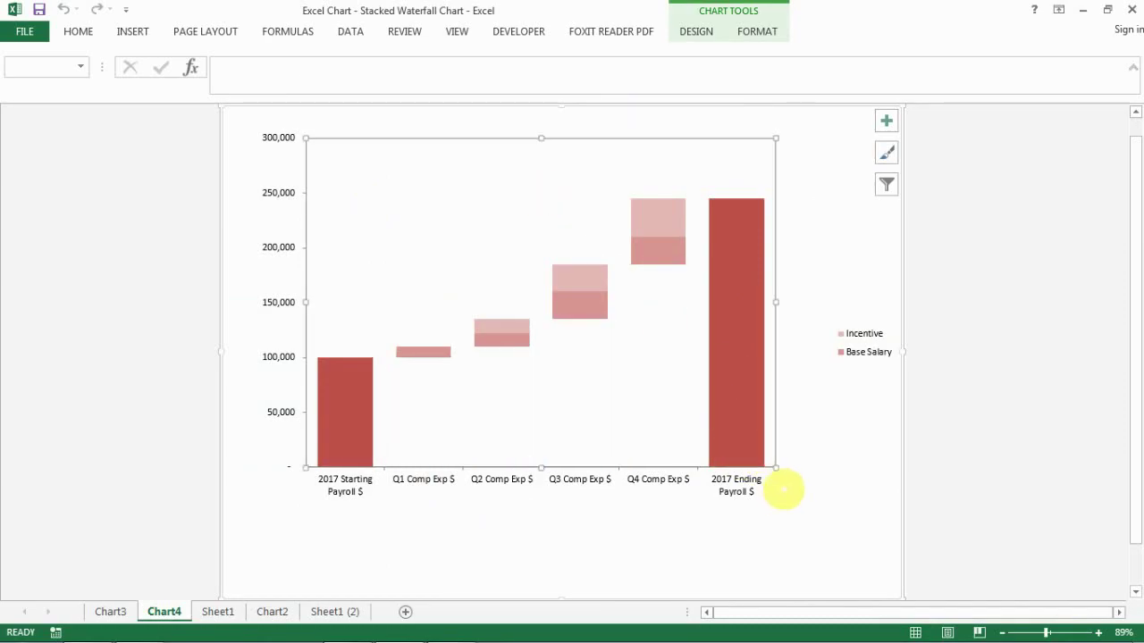
pyautogui.moveTo(775, 467); pyautogui.dragTo(820, 528)
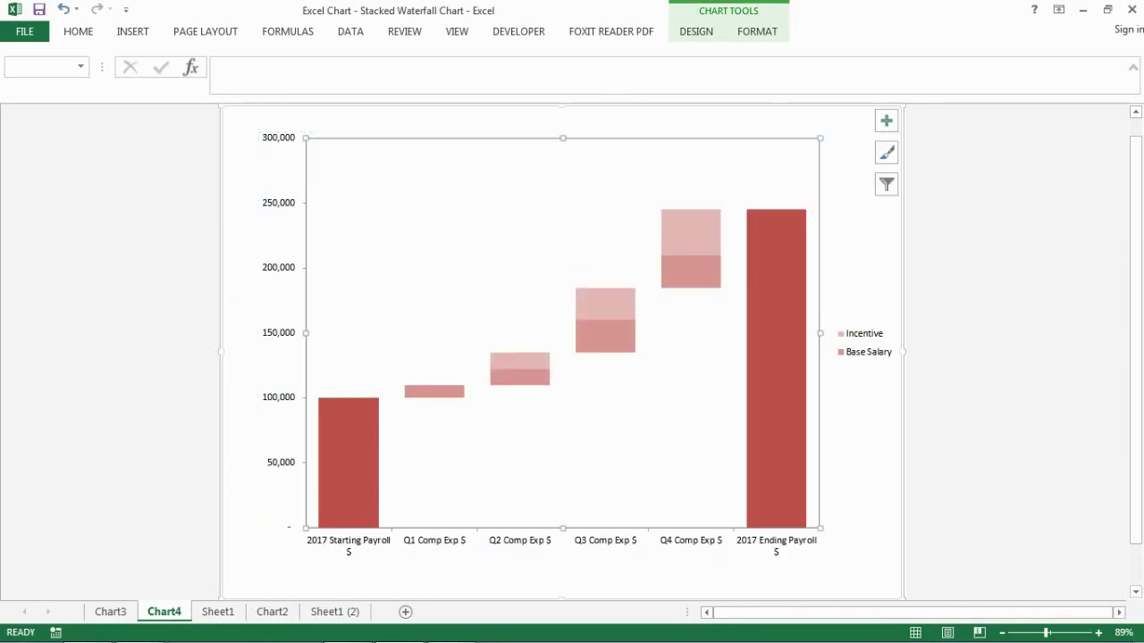
# - Return to Sheet1 and review the Base Salary and Incentive table in B21:E27, including its unlabelled column C
pyautogui.click(317, 611)
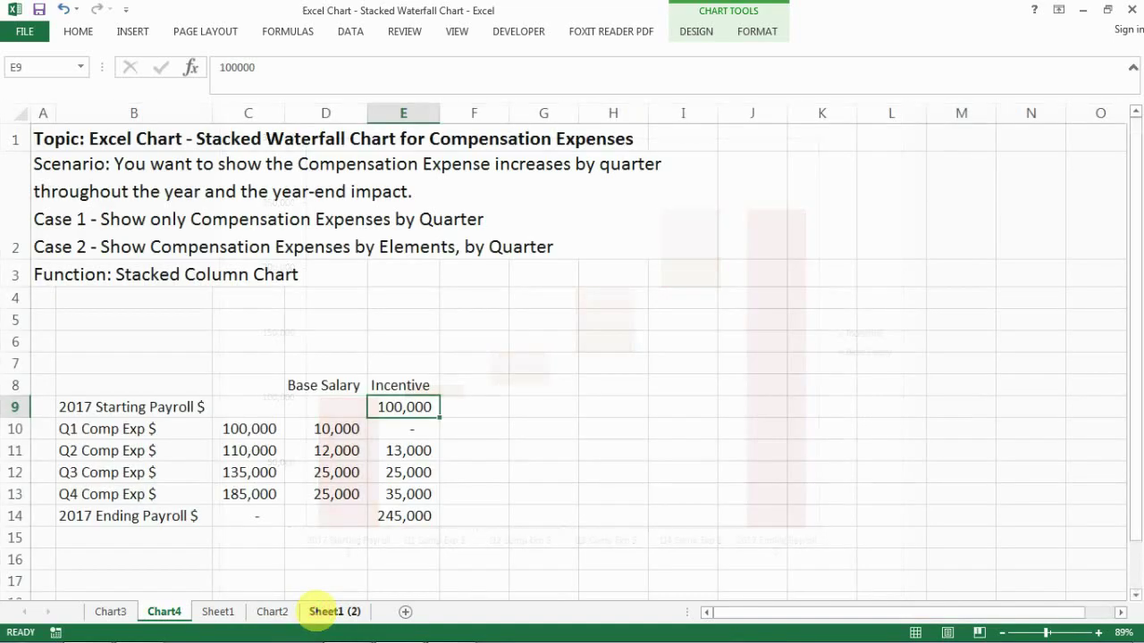
pyautogui.click(178, 611)
pyautogui.click(221, 612)
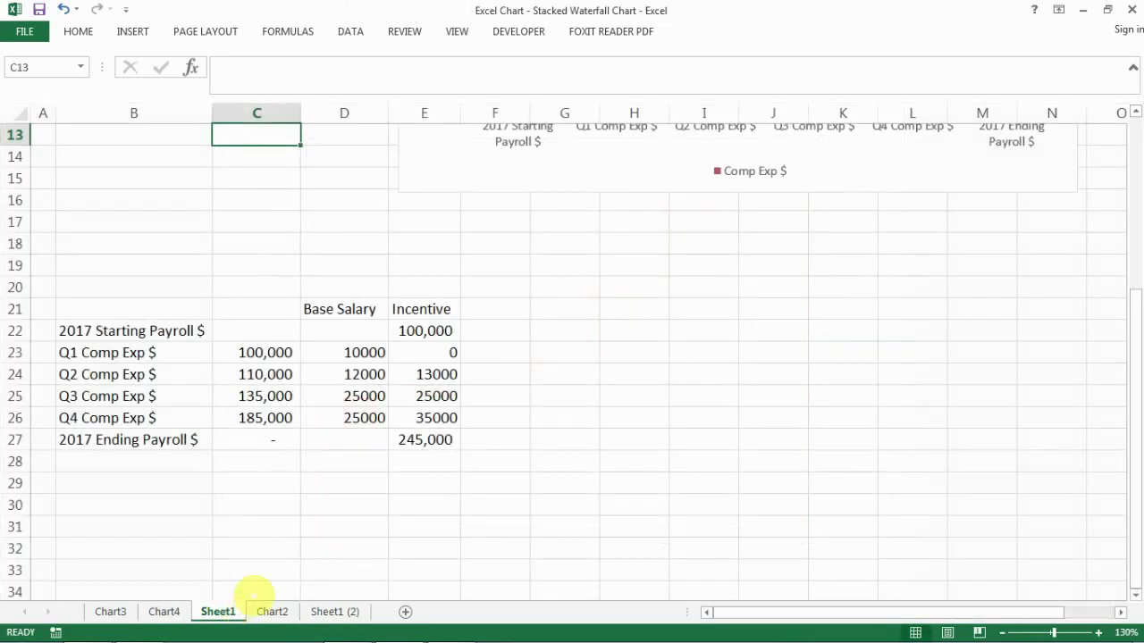
pyautogui.click(497, 351)
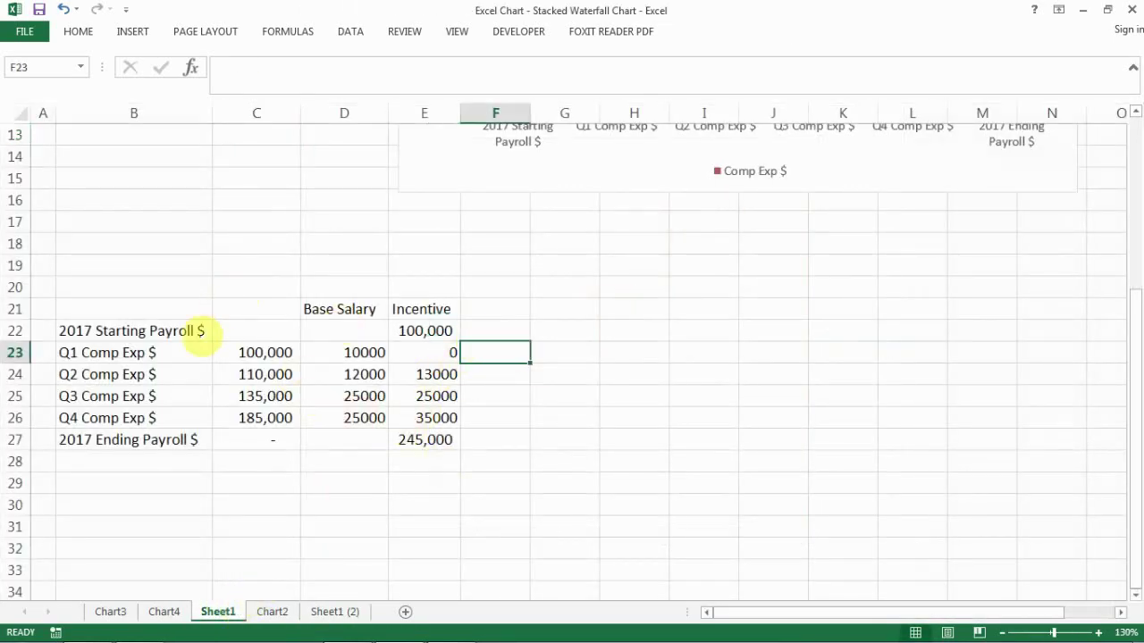
pyautogui.moveTo(177, 314); pyautogui.dragTo(447, 447)
pyautogui.click(368, 394)
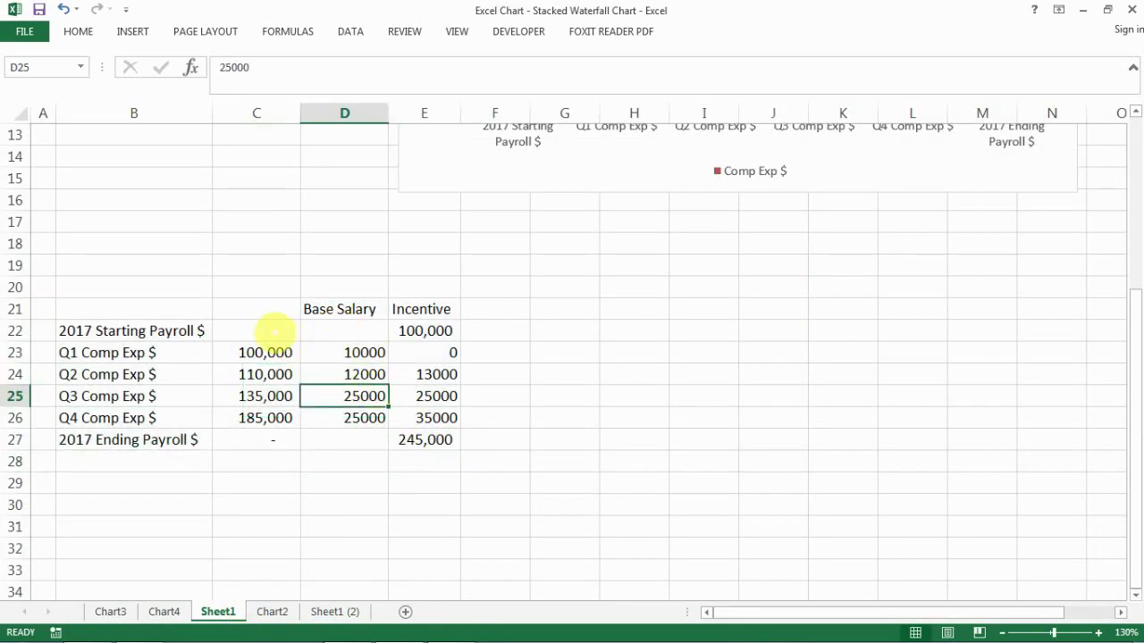
pyautogui.moveTo(269, 313); pyautogui.dragTo(265, 440)
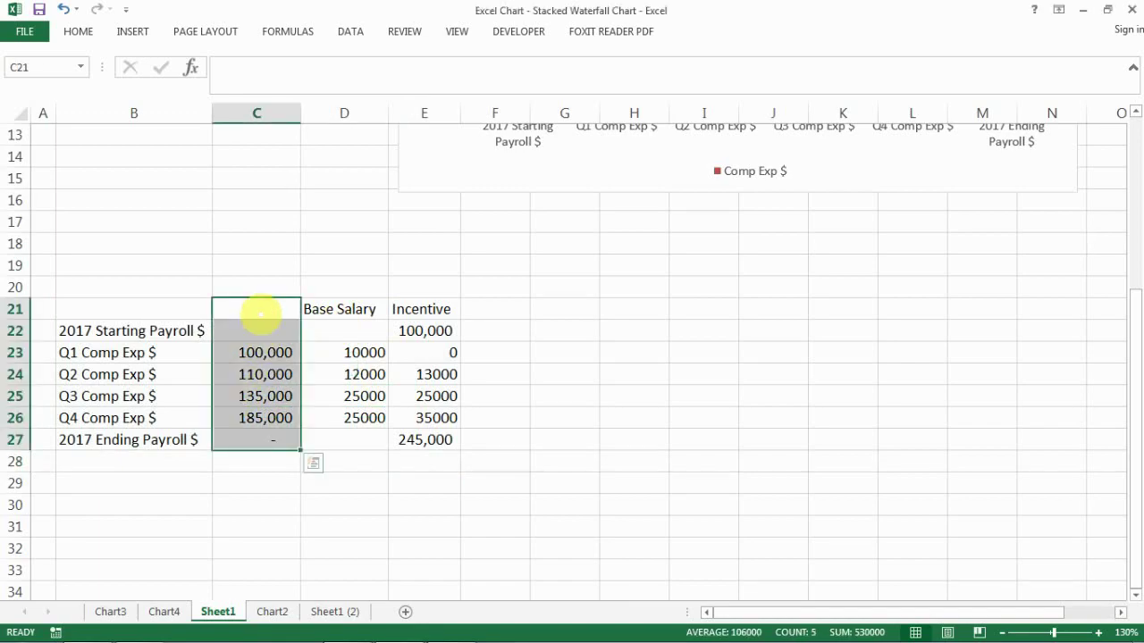
pyautogui.click(322, 305)
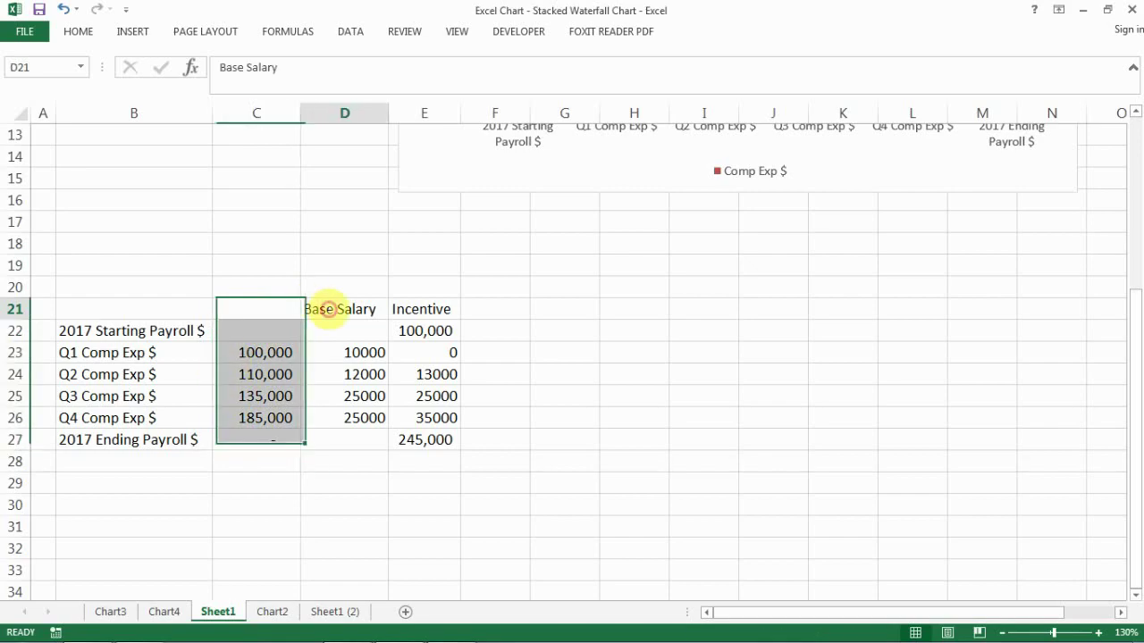
pyautogui.click(427, 309)
pyautogui.click(358, 309)
pyautogui.click(426, 309)
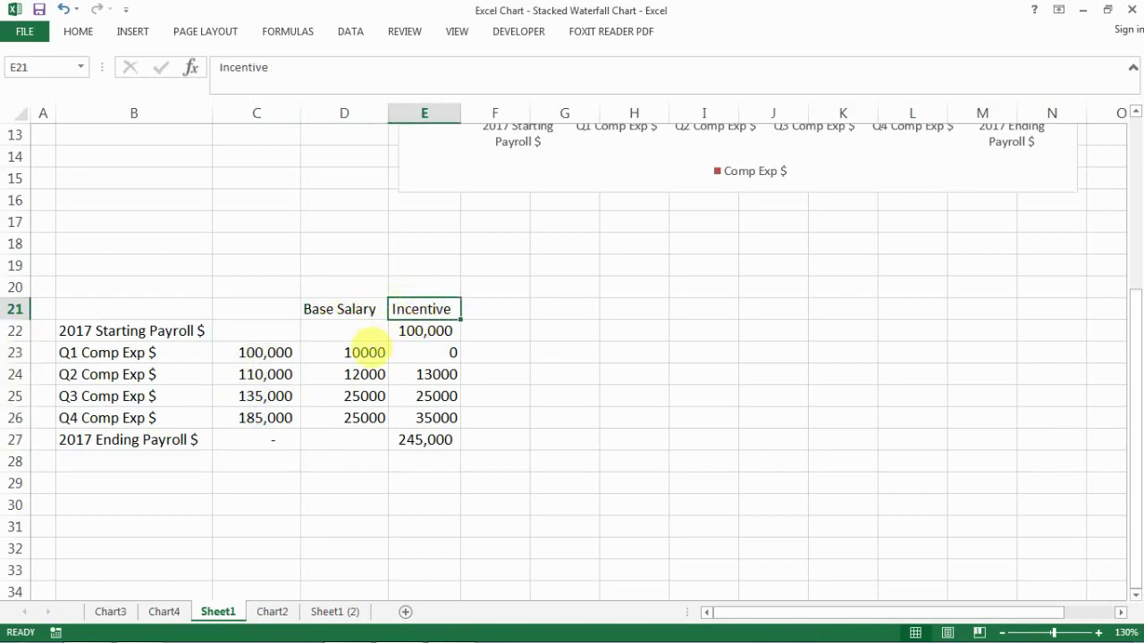
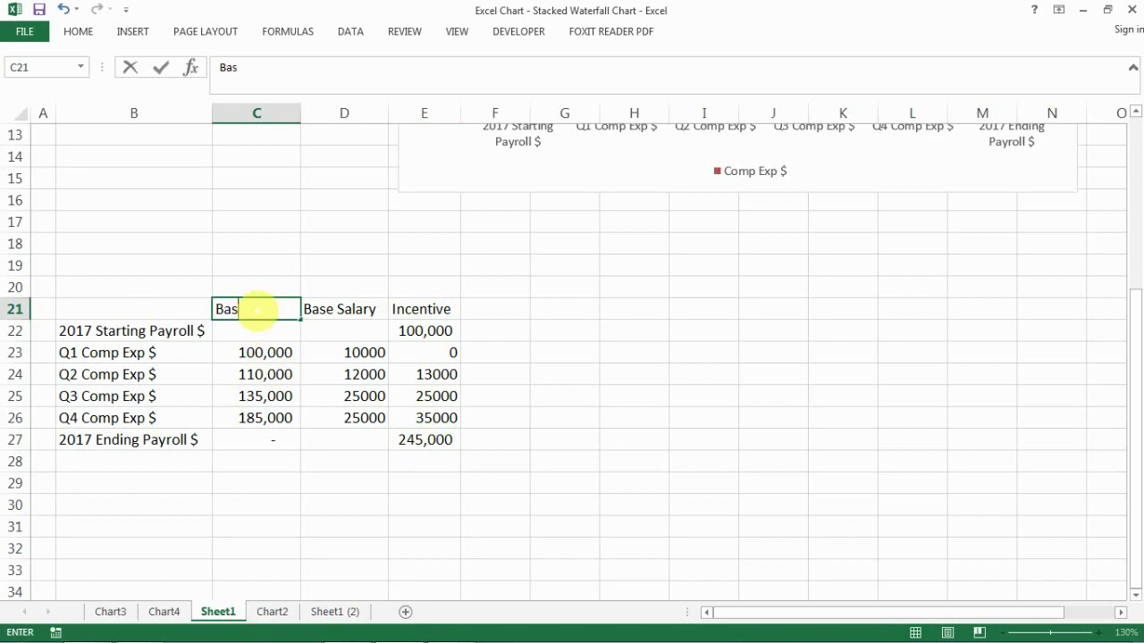
# - Enter the header Baseline in cell C21 of the Base Salary and Incentive table
pyautogui.press('Tab')
pyautogui.press('Return')
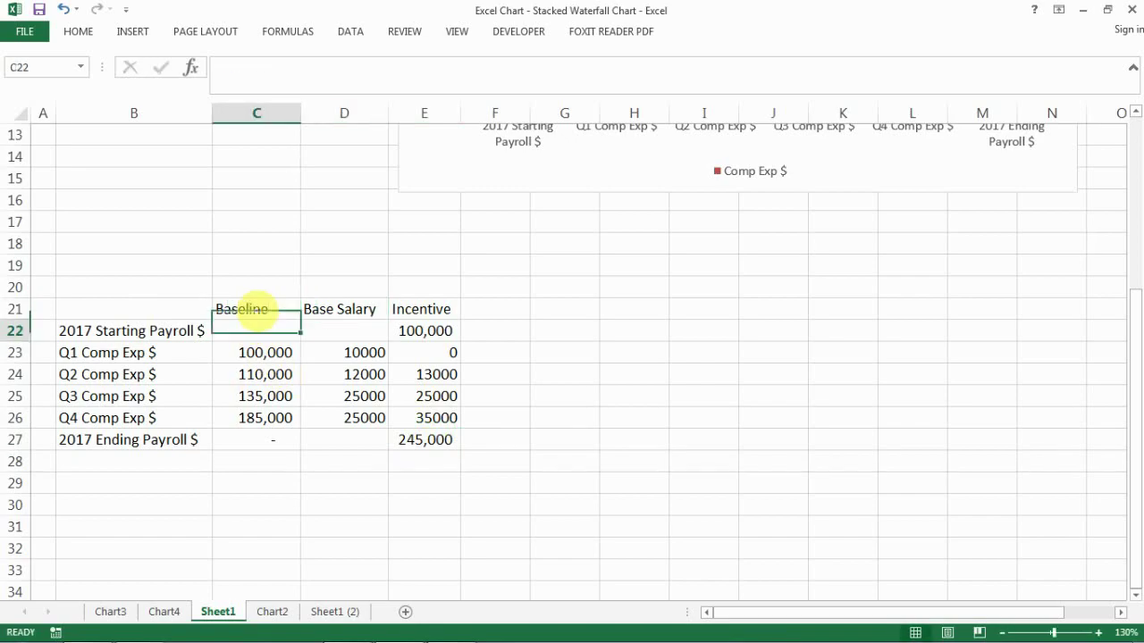
pyautogui.press('Return')
# - Enter the formula =E22 in C23 so the Q1 baseline refers to the 2017 starting payroll
pyautogui.click(260, 331)
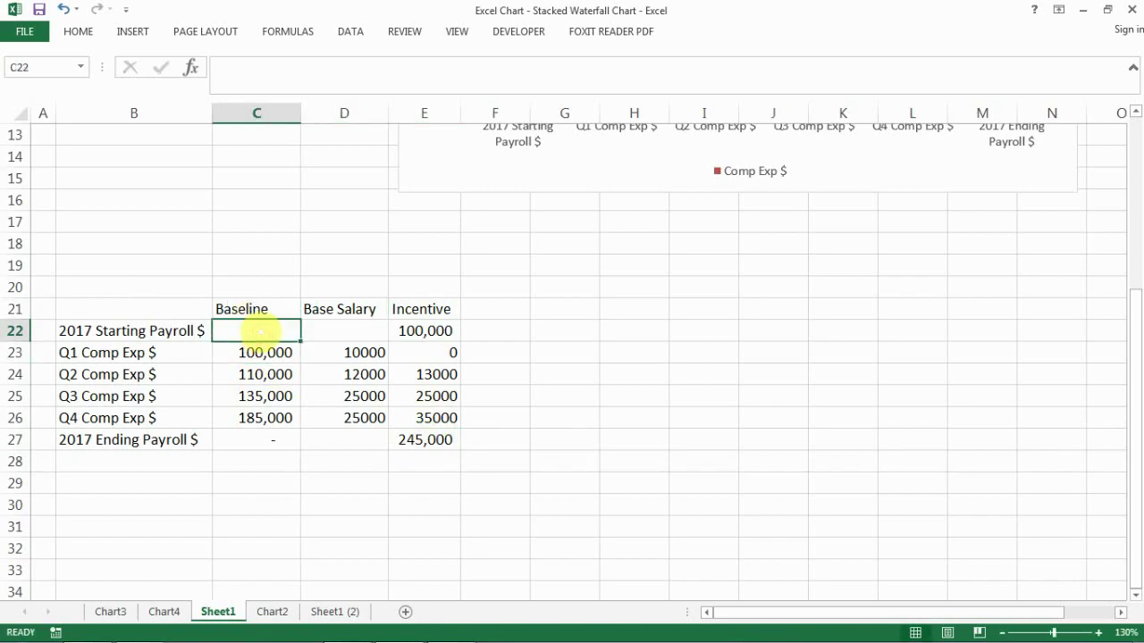
pyautogui.keyDown('ctrl'); pyautogui.click(260, 437); pyautogui.keyUp('ctrl')
pyautogui.click(259, 332)
pyautogui.click(264, 354)
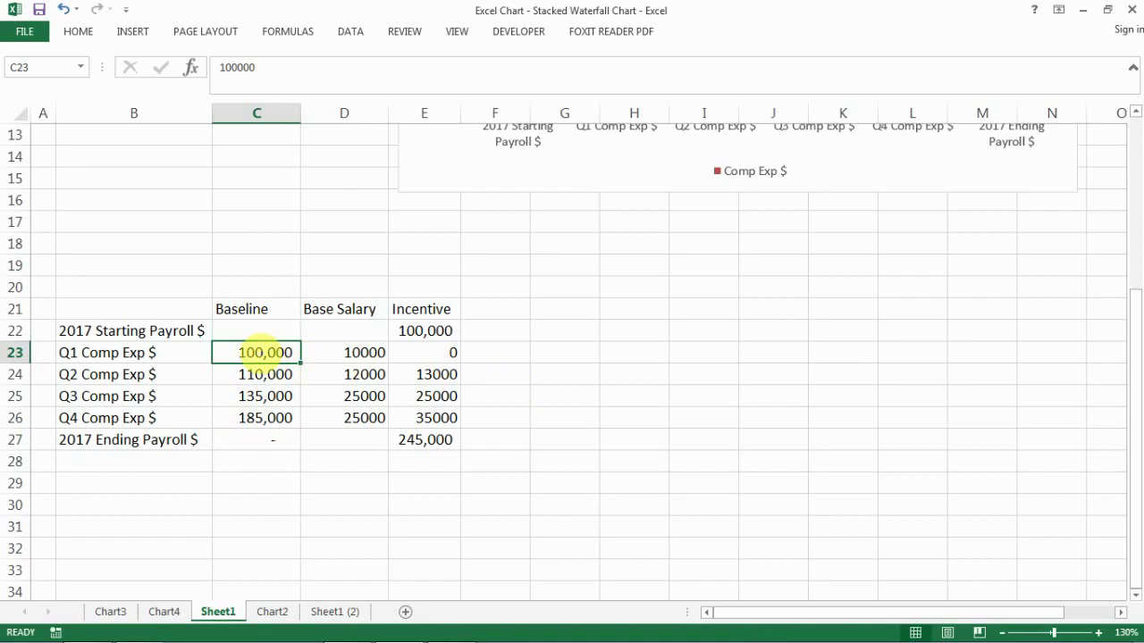
pyautogui.write('=')
pyautogui.press('Up')
pyautogui.press('Right')
pyautogui.press('Right')
pyautogui.press('Right')
pyautogui.press('Left')
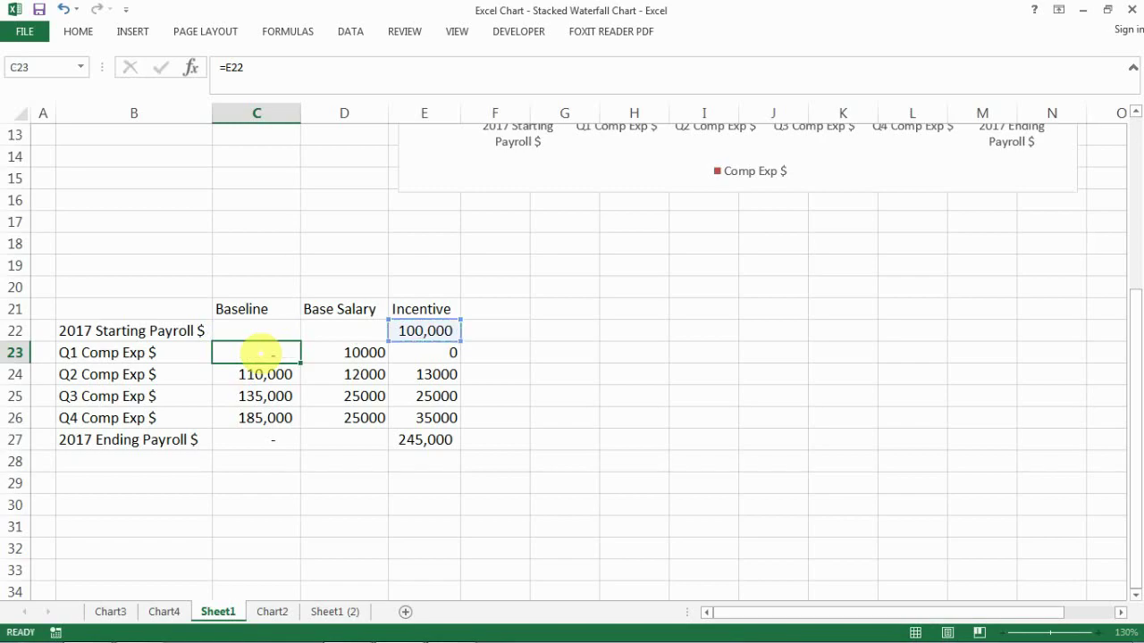
pyautogui.press('Return')
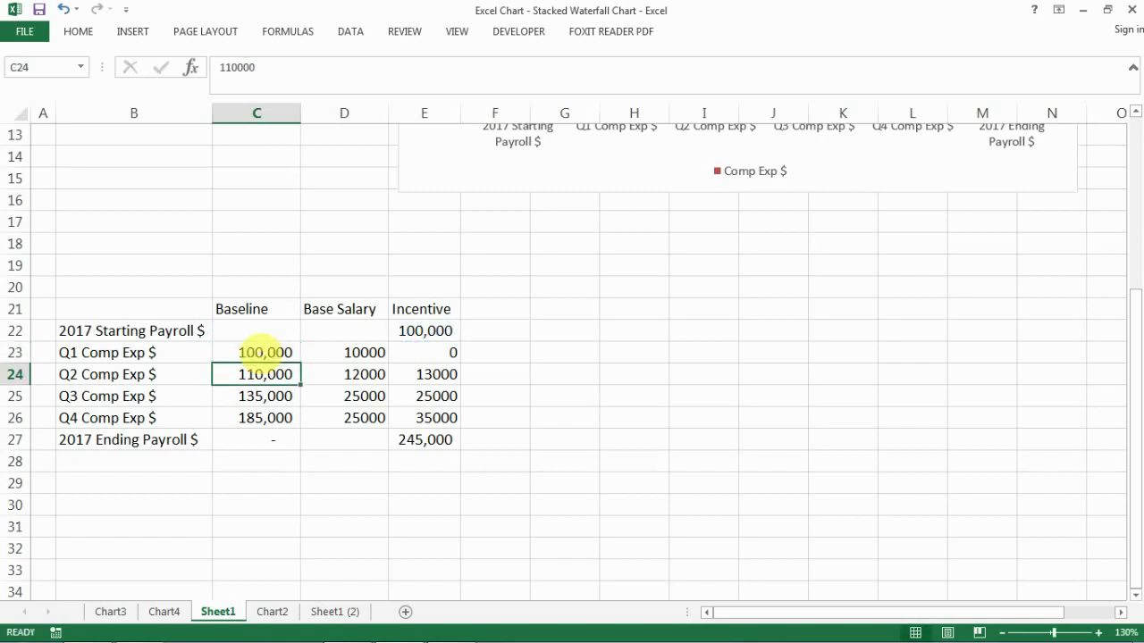
# - Enter the formula =C23+D23+E23 in C24 as the Q2 baseline
pyautogui.write('==C23')
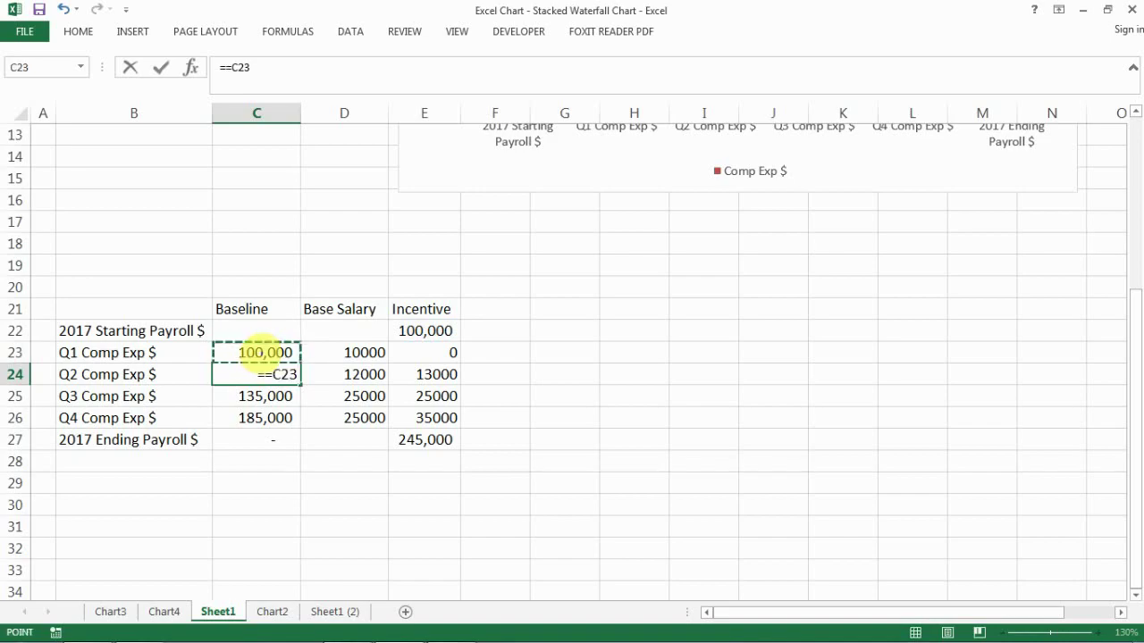
pyautogui.press('BackSpace')
pyautogui.press('BackSpace')
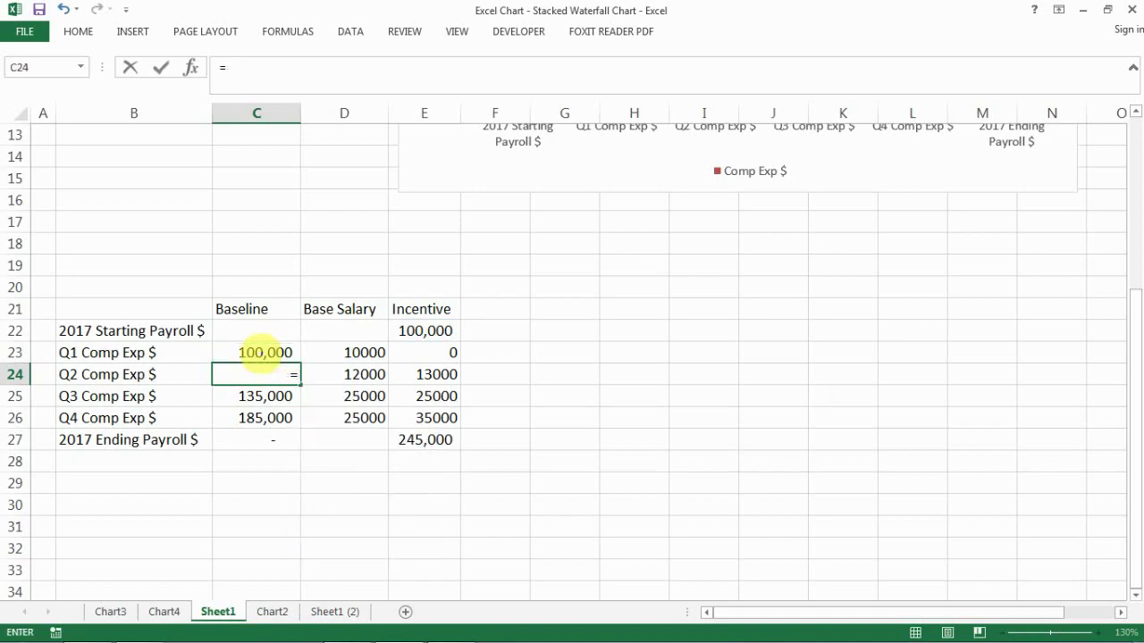
pyautogui.click(259, 353)
pyautogui.write('+')
pyautogui.click(344, 353)
pyautogui.write('+')
pyautogui.click(454, 352)
pyautogui.press('Return')
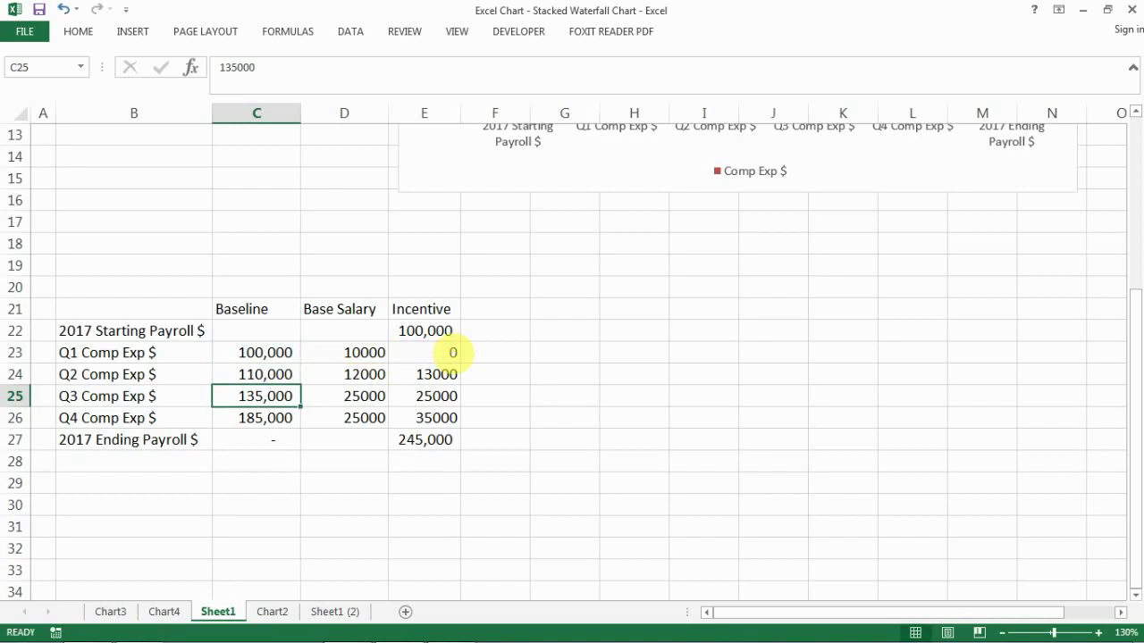
# - Copy the Q2 baseline formula into C25 and C26, and check the sum of C26:E26 against the ending payroll in E27
pyautogui.press('Up')
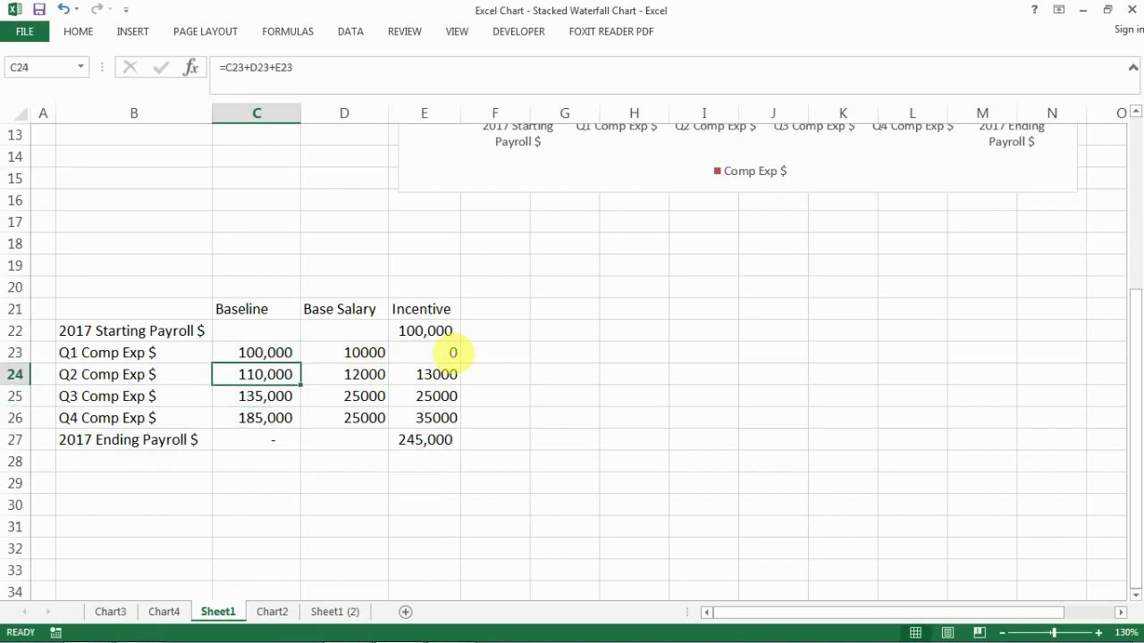
pyautogui.hotkey('ctrl', 'c')
pyautogui.press('Down')
pyautogui.hotkey('ctrl', 'v')
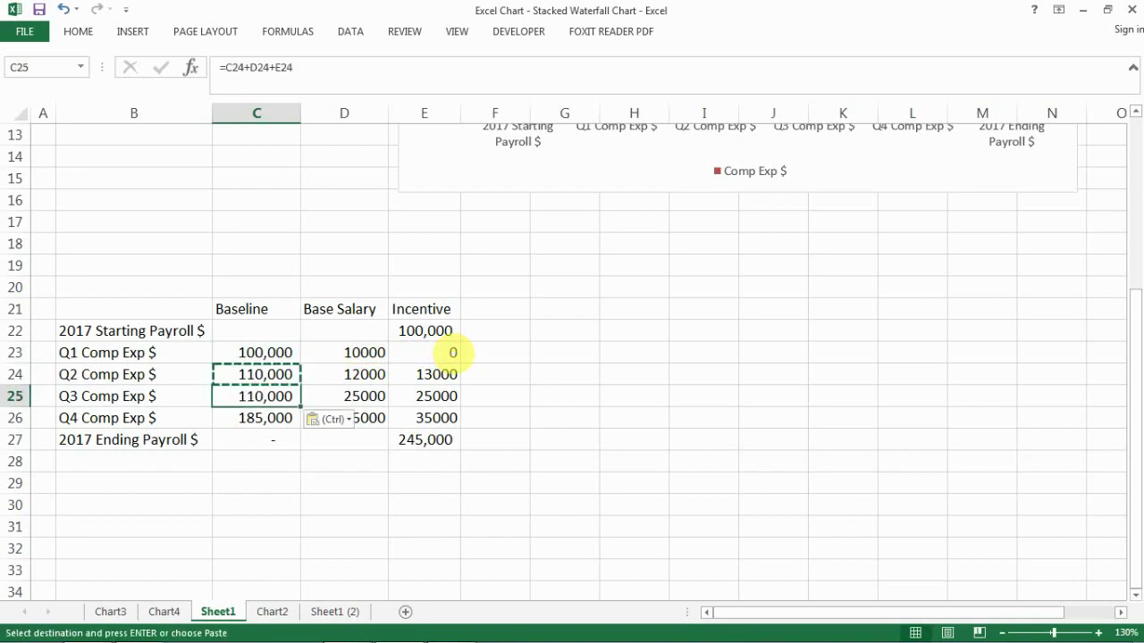
pyautogui.press('Down')
pyautogui.hotkey('ctrl', 'v')
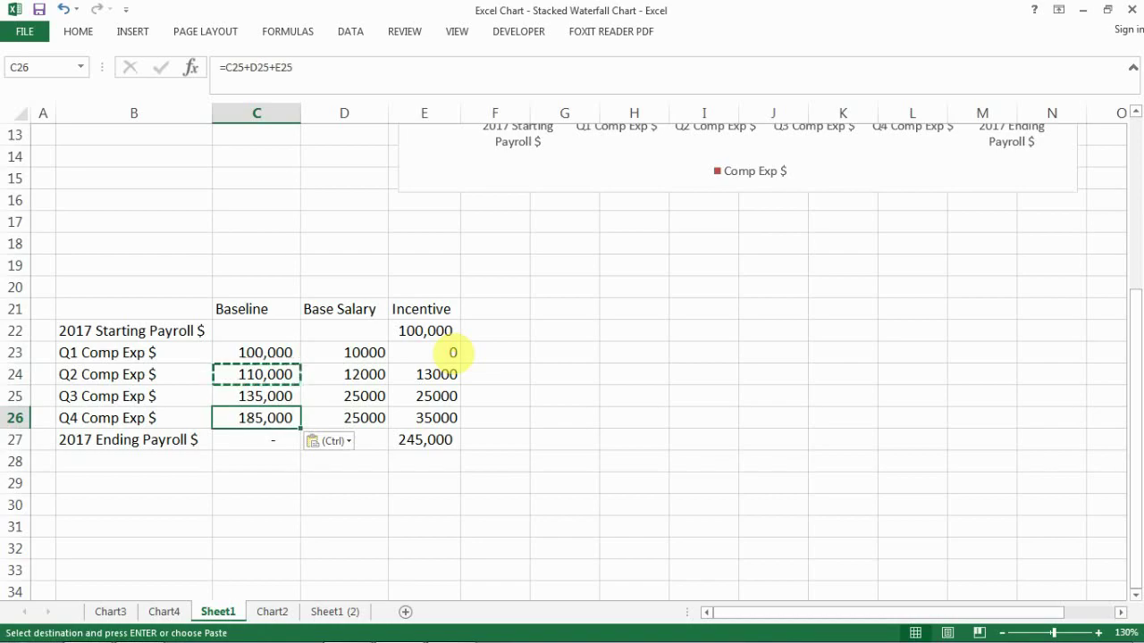
pyautogui.press('Escape')
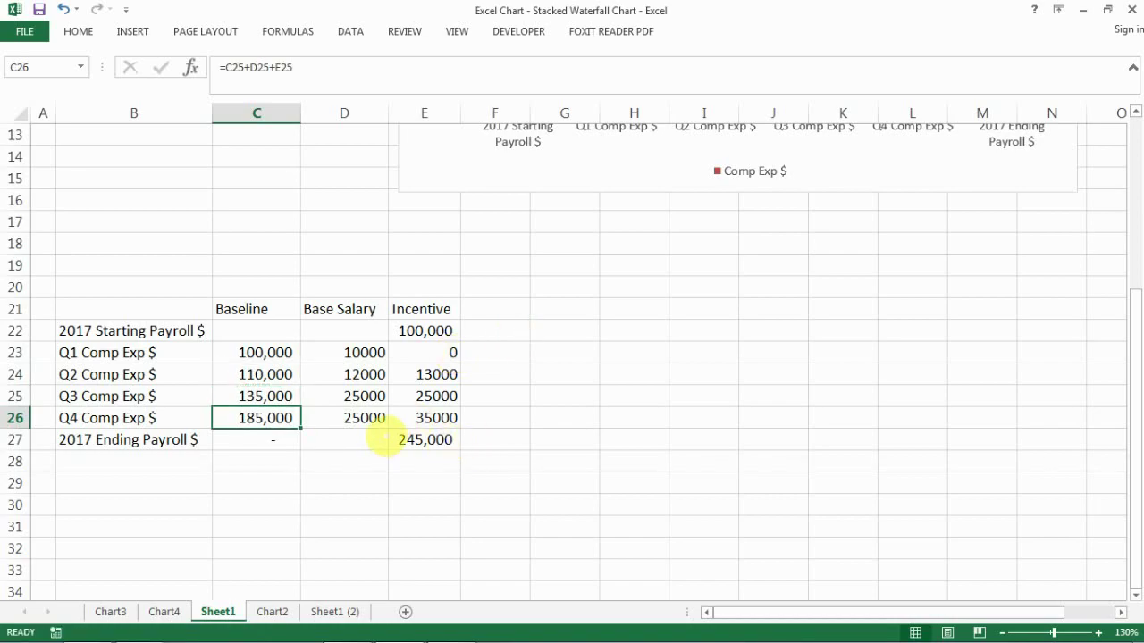
pyautogui.keyDown('shift'); pyautogui.click(410, 420); pyautogui.keyUp('shift')
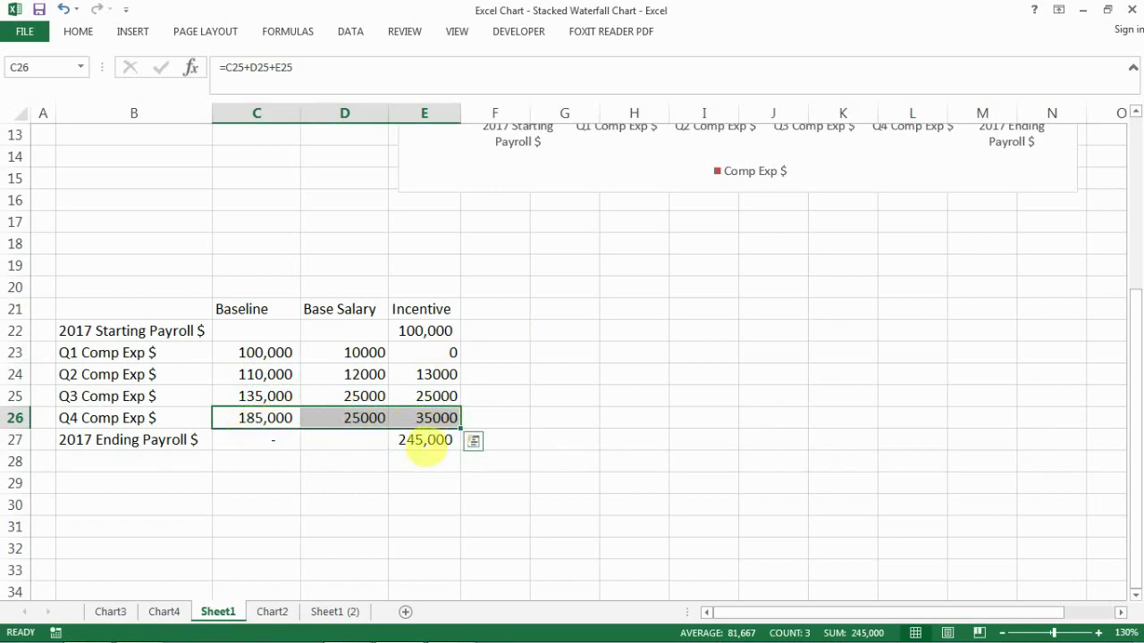
pyautogui.click(425, 444)
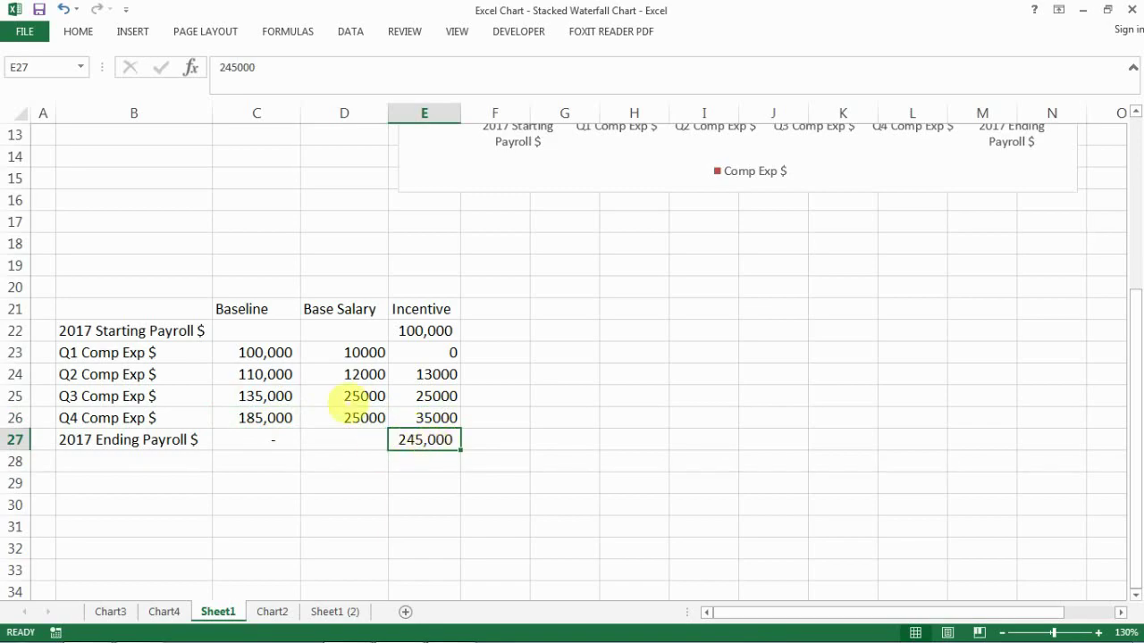
# - Insert a 2-D stacked column chart of B21:E27 and place it beside the table, widened across columns F to N
pyautogui.moveTo(134, 309); pyautogui.dragTo(426, 439)
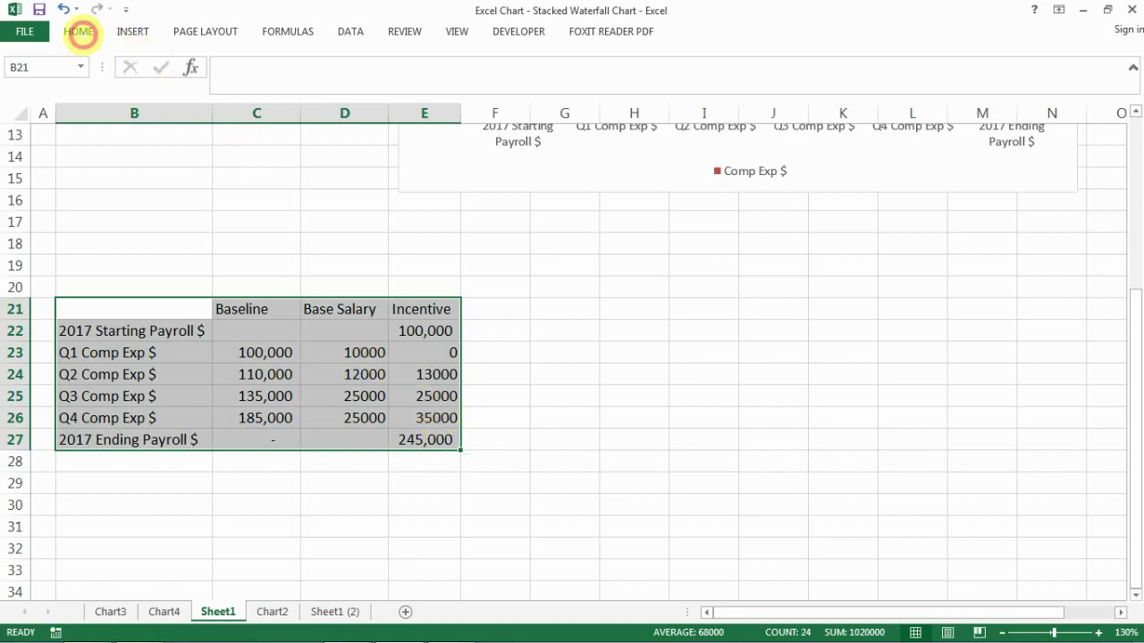
pyautogui.click(78, 31)
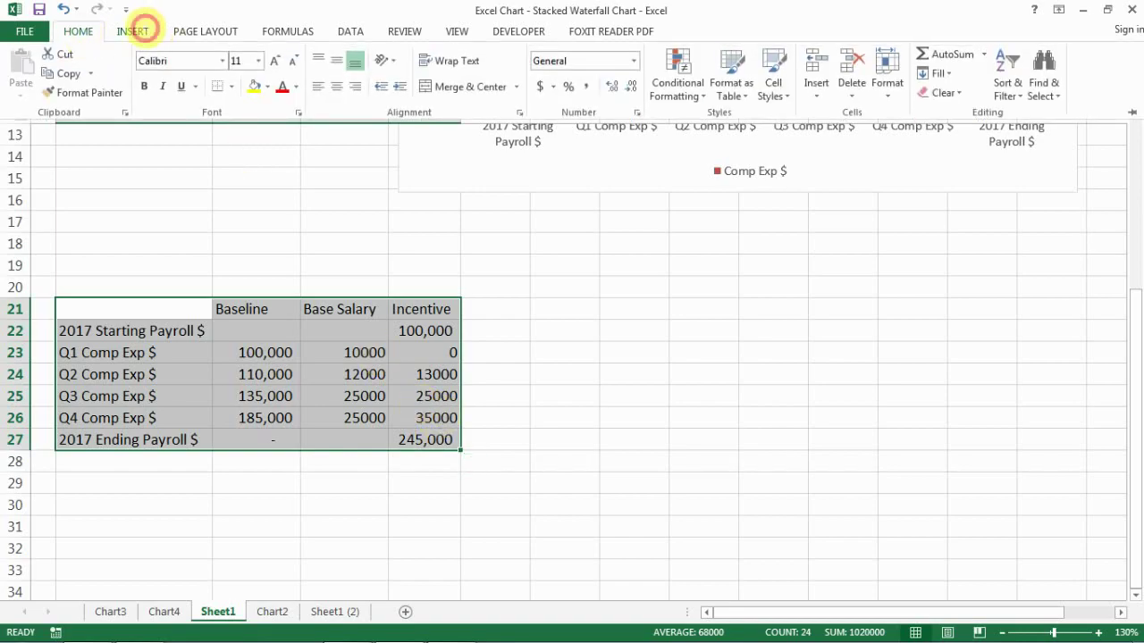
pyautogui.click(132, 31)
pyautogui.click(531, 56)
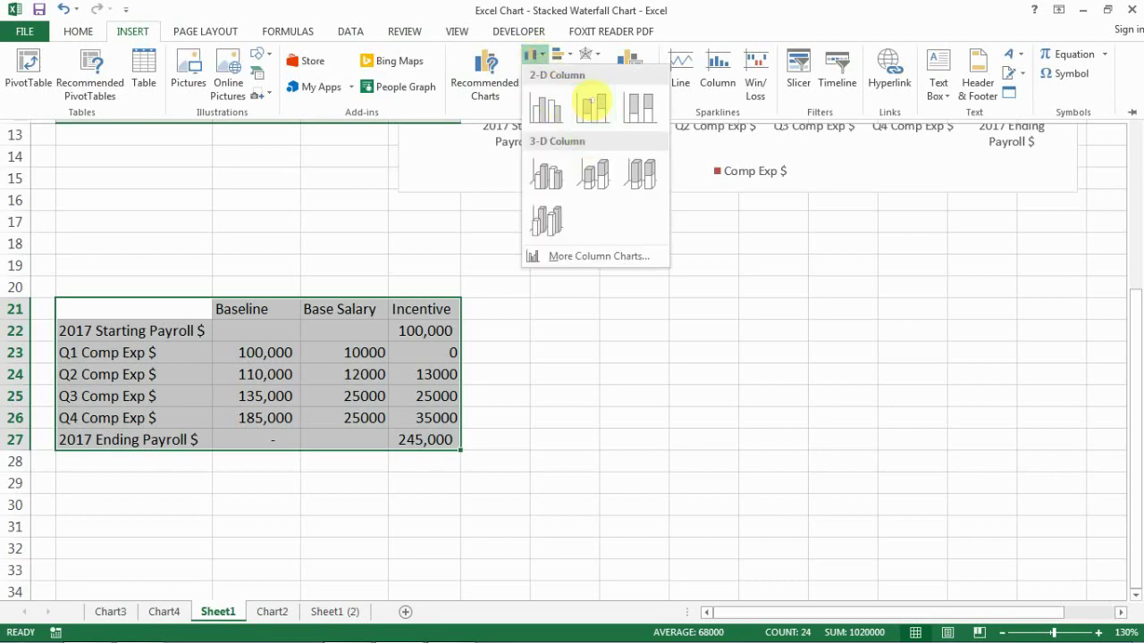
pyautogui.click(592, 109)
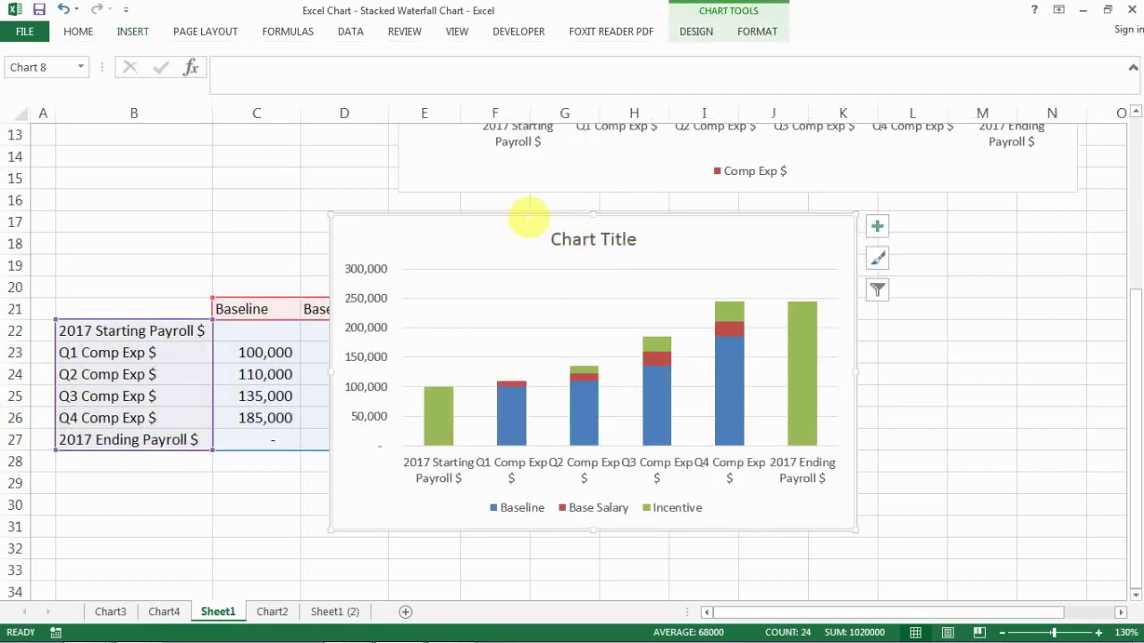
pyautogui.moveTo(570, 216); pyautogui.dragTo(703, 222)
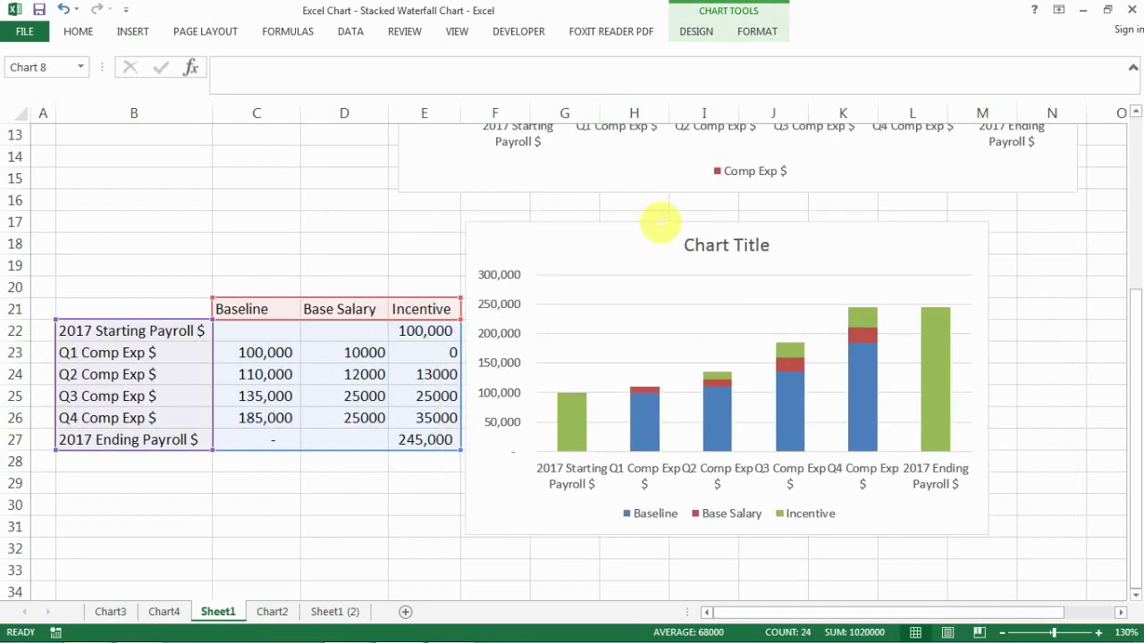
pyautogui.moveTo(989, 535); pyautogui.dragTo(1083, 522)
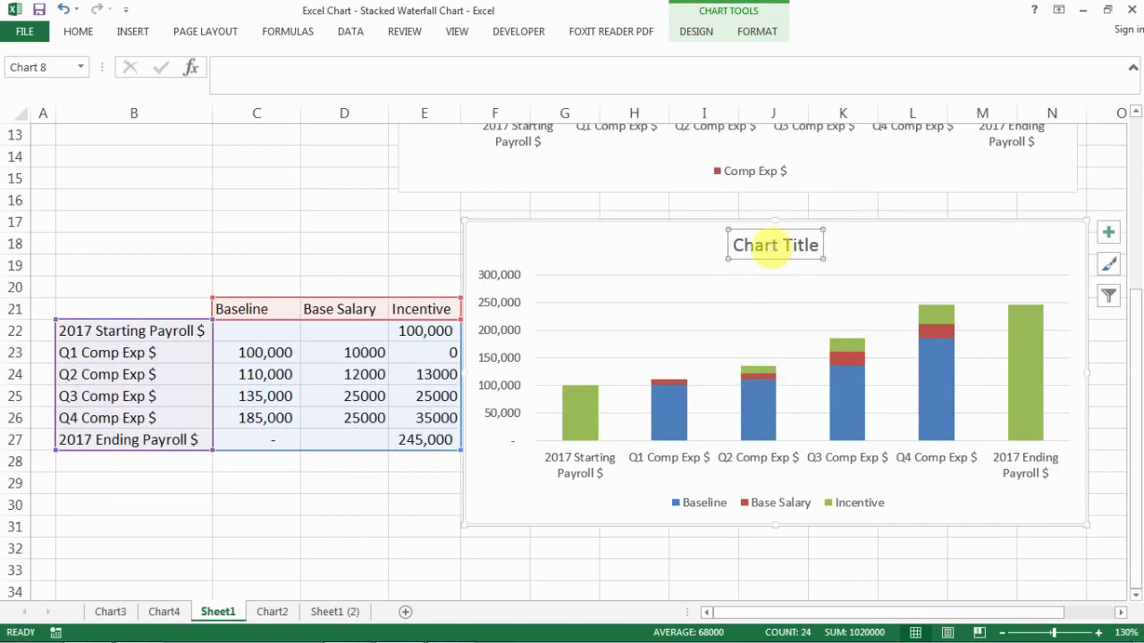
# - Replace the new chart's title with "2017 Compensation Expenses Review"
pyautogui.click(771, 247)
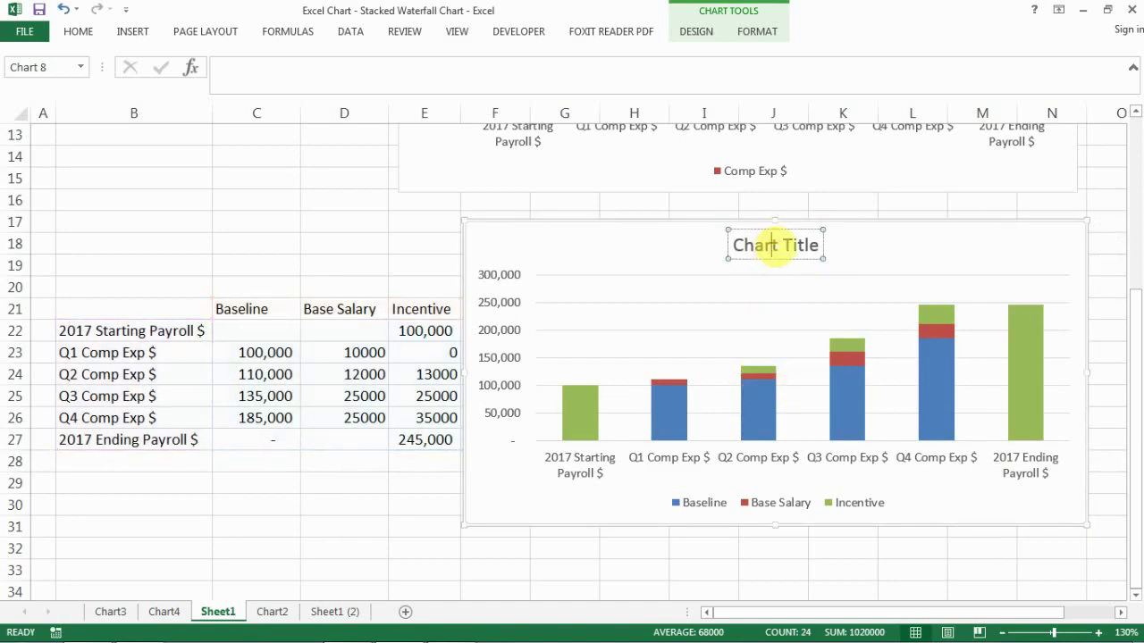
pyautogui.tripleClick(773, 247)
pyautogui.write('2017')
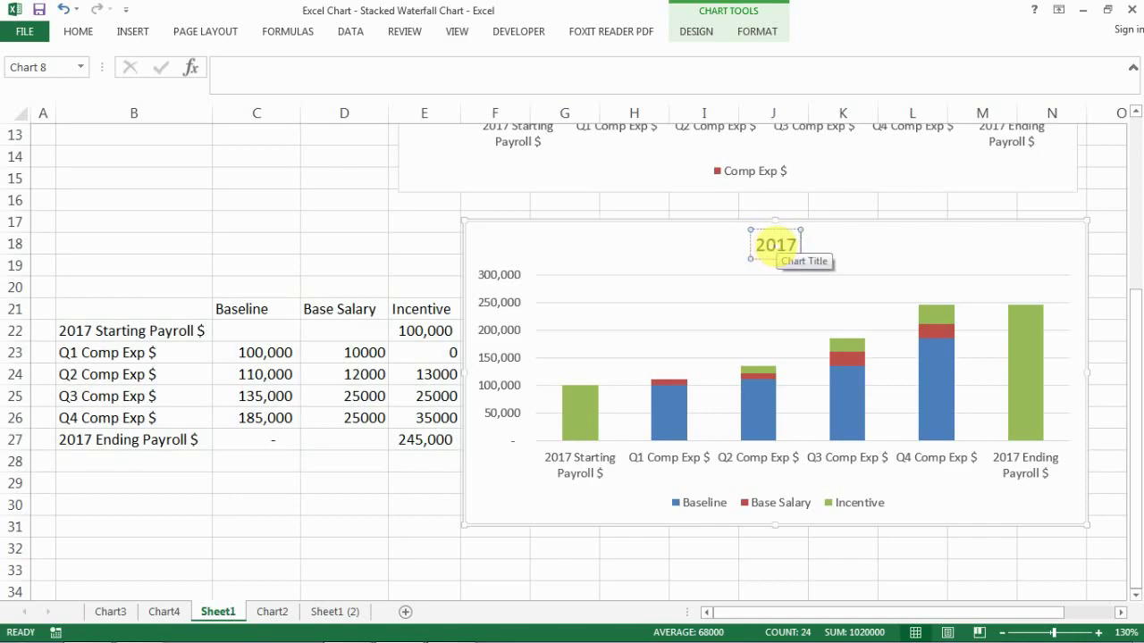
pyautogui.write(' Compensation')
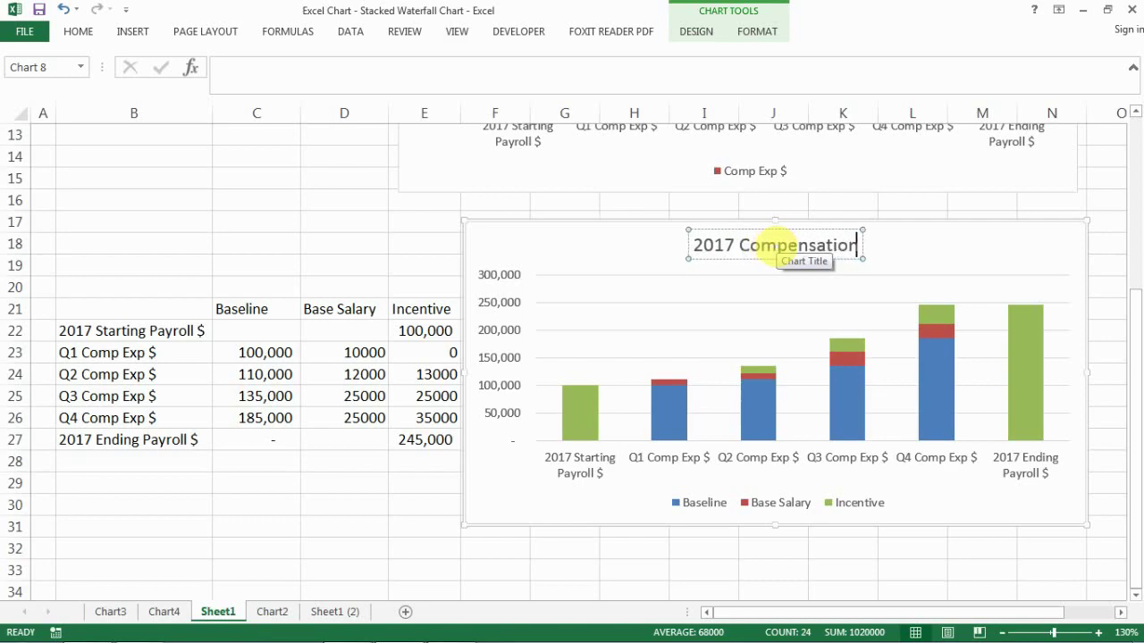
pyautogui.write(' Expenses')
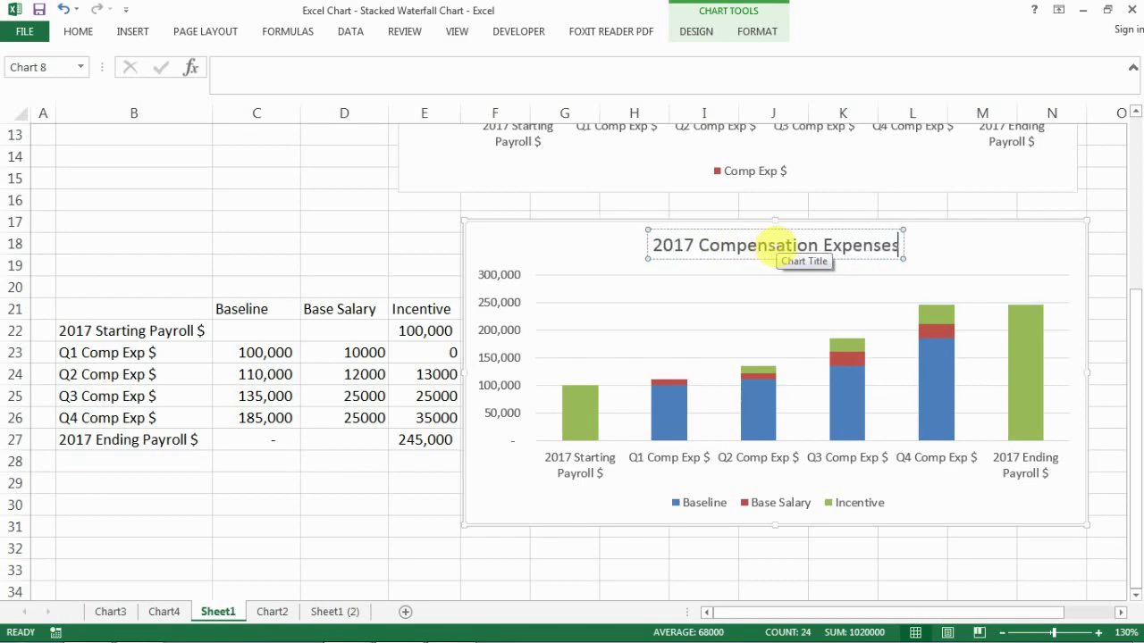
pyautogui.write(' Review')
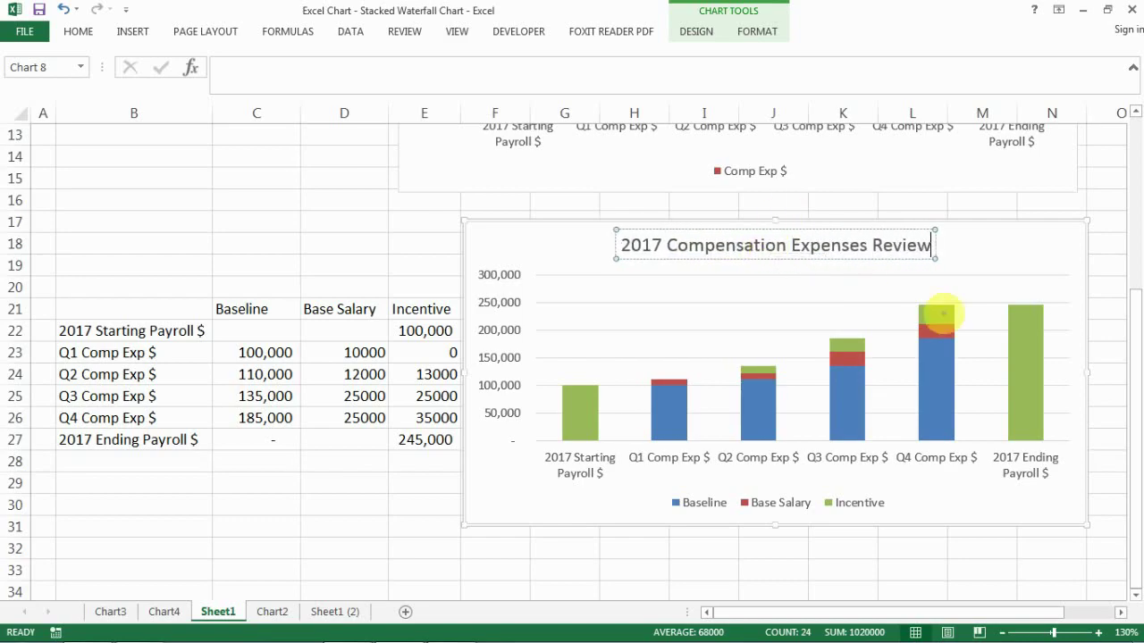
# - Delete the horizontal gridlines from the 2017 Compensation Expenses Review chart
pyautogui.click(871, 447)
pyautogui.click(847, 407)
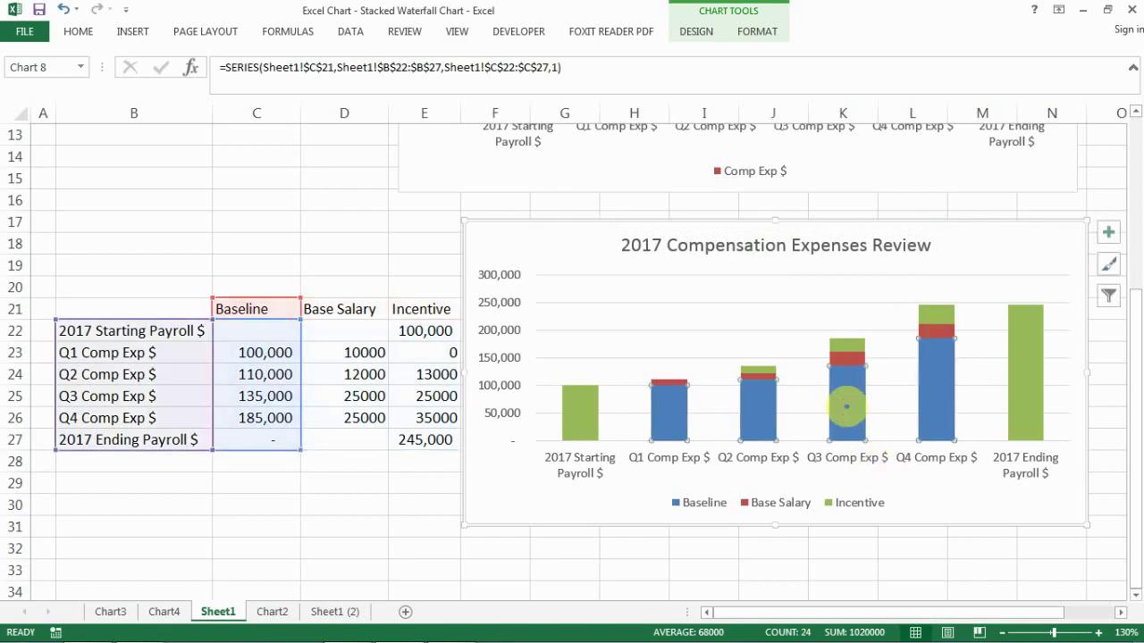
pyautogui.click(774, 303)
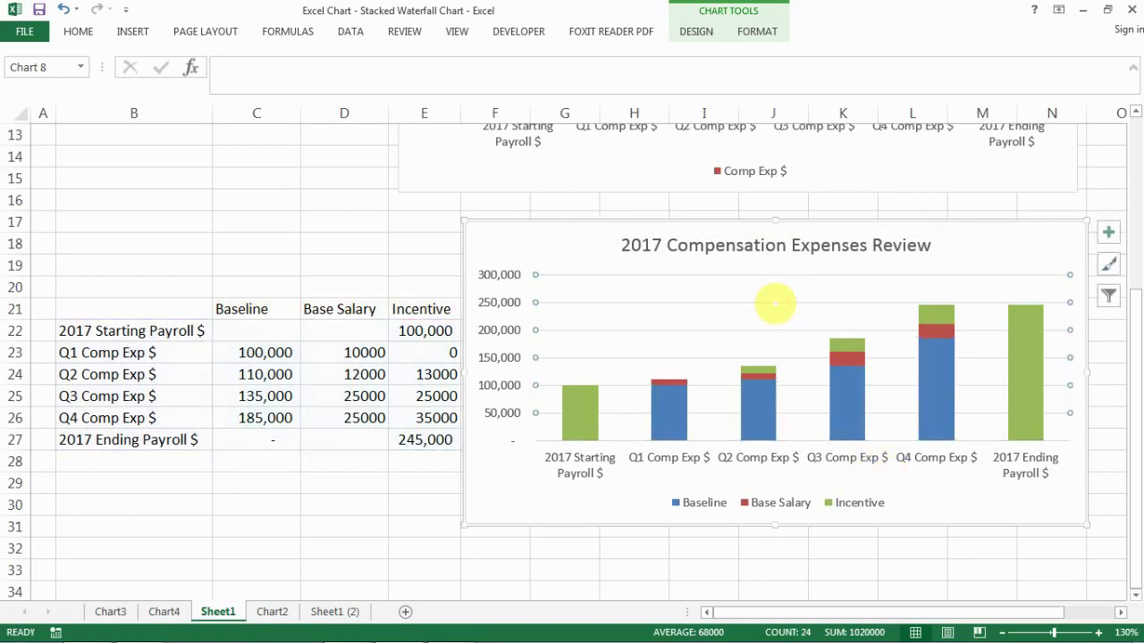
# - Set the Baseline series of the stacked column chart to No Fill
pyautogui.click(851, 409)
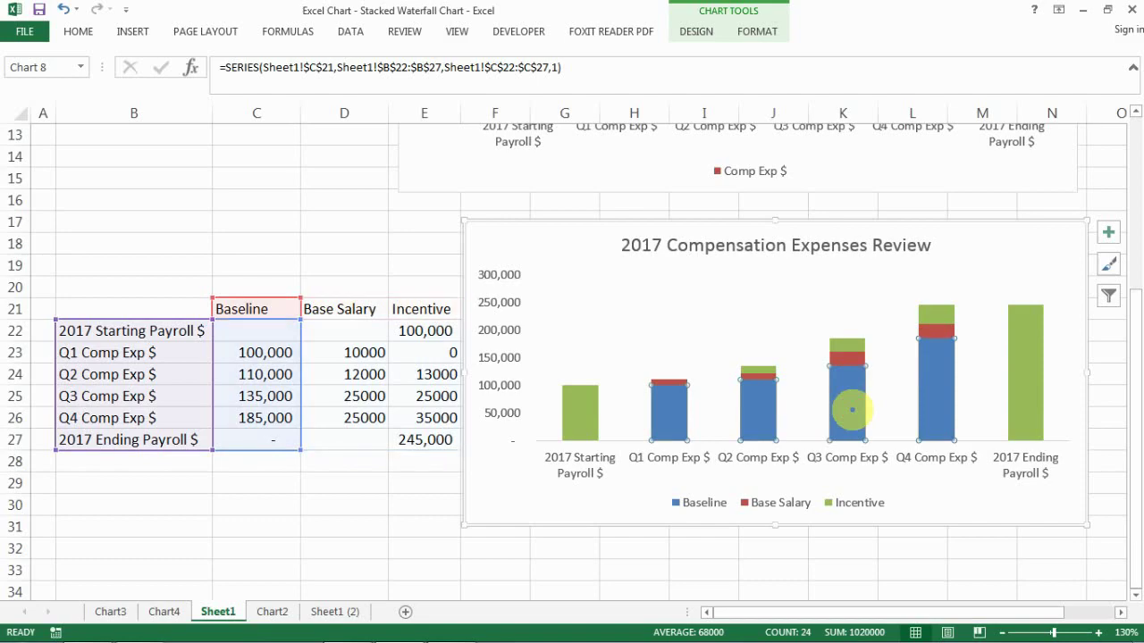
pyautogui.rightClick(849, 410)
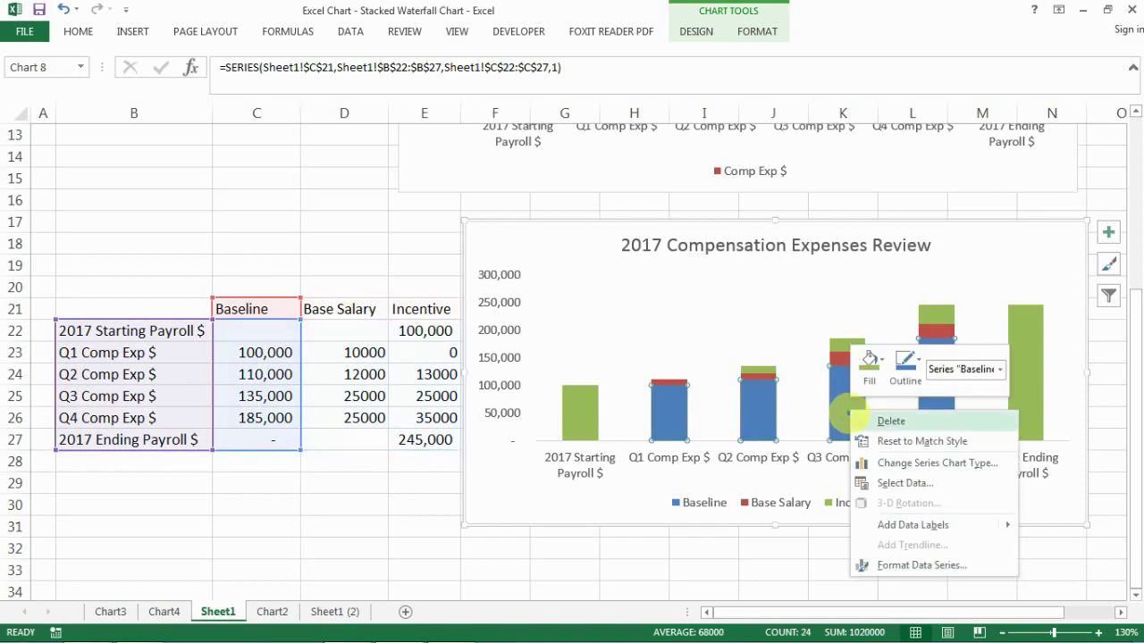
pyautogui.click(882, 361)
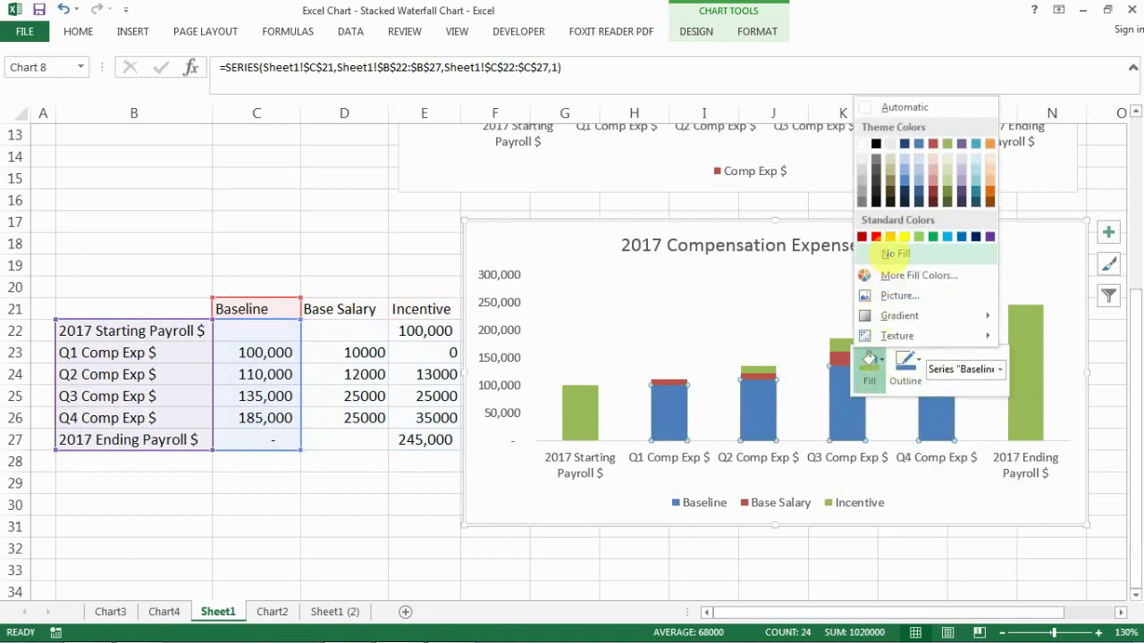
pyautogui.click(886, 252)
pyautogui.click(789, 309)
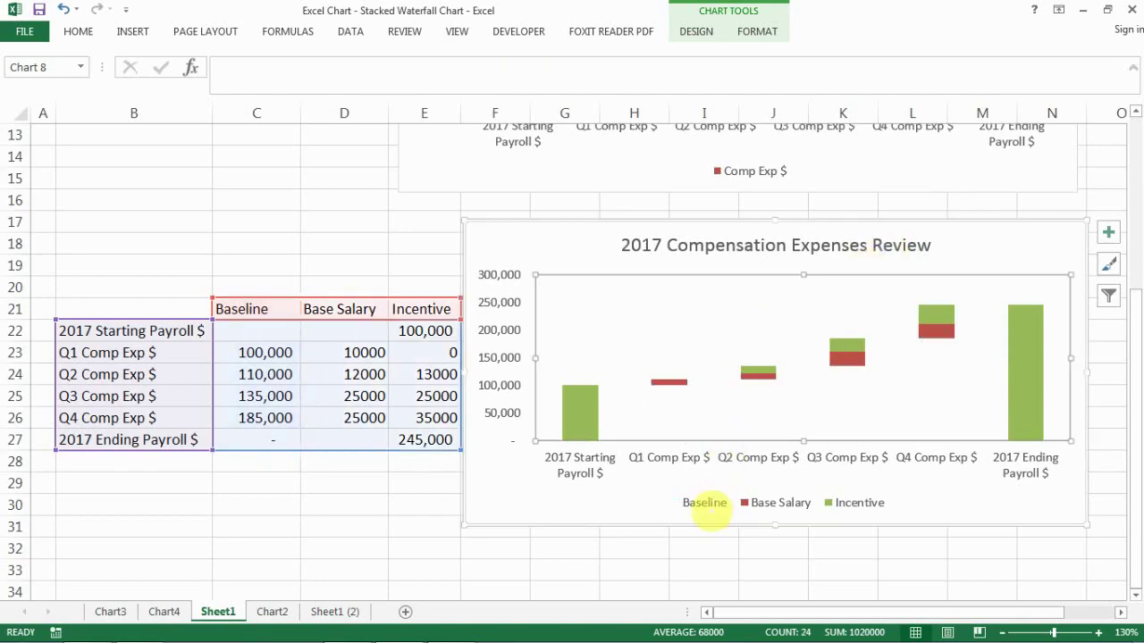
# - Clear the Baseline header in C21 to remove that name from the chart's legend
pyautogui.click(643, 542)
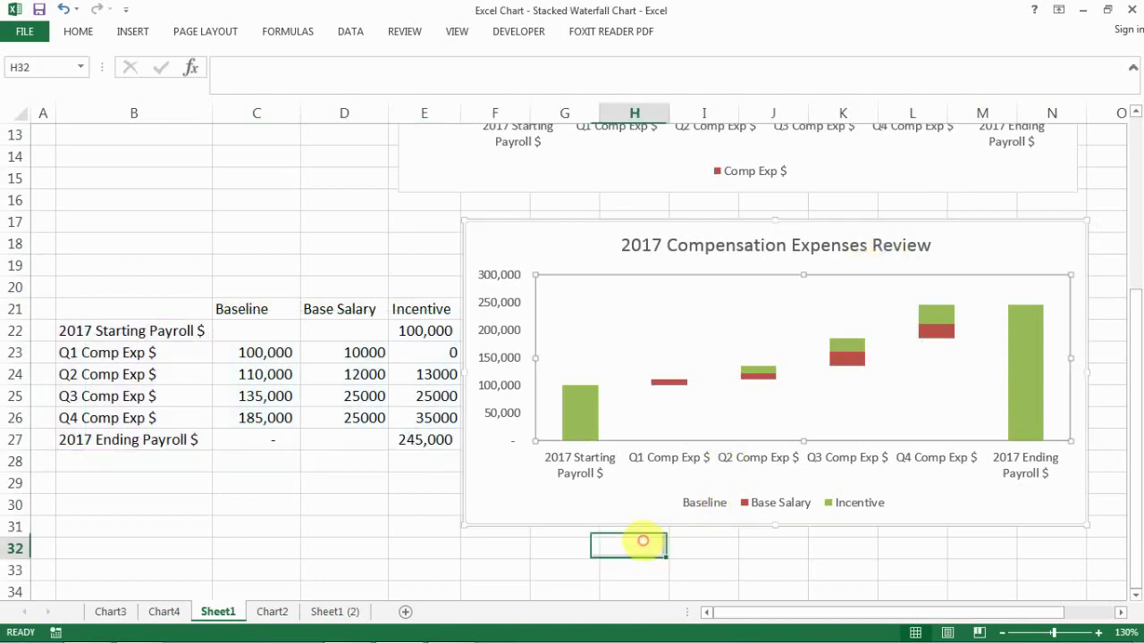
pyautogui.click(251, 308)
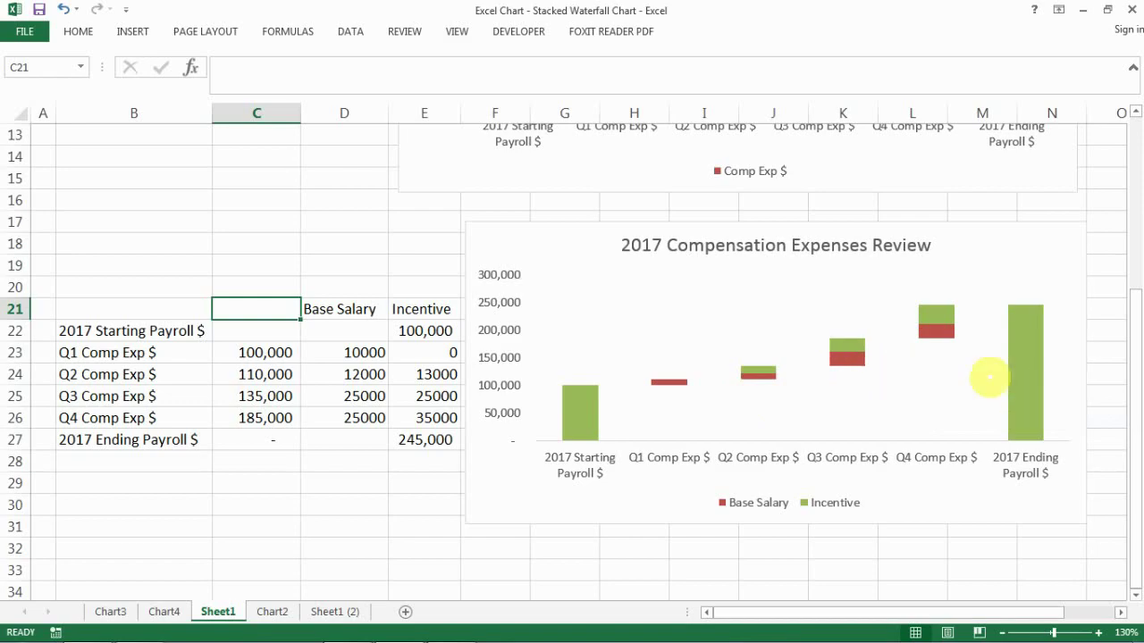
# - Set the gap width of the chart's data series to 46% and close the series formatting options
pyautogui.rightClick(934, 313)
pyautogui.click(987, 469)
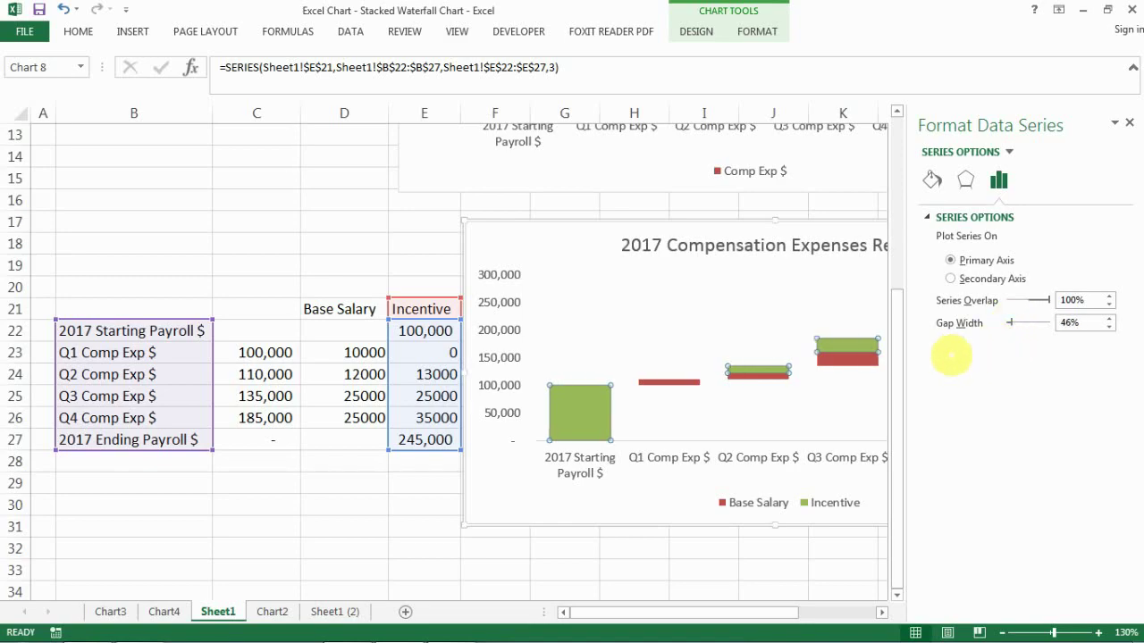
pyautogui.click(838, 404)
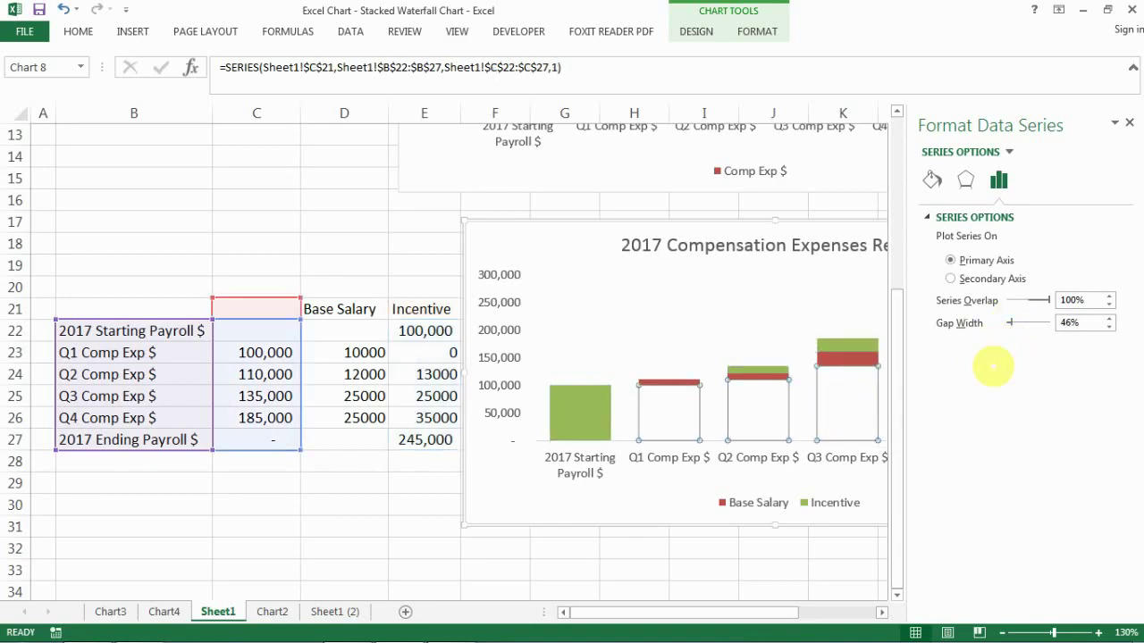
pyautogui.click(741, 296)
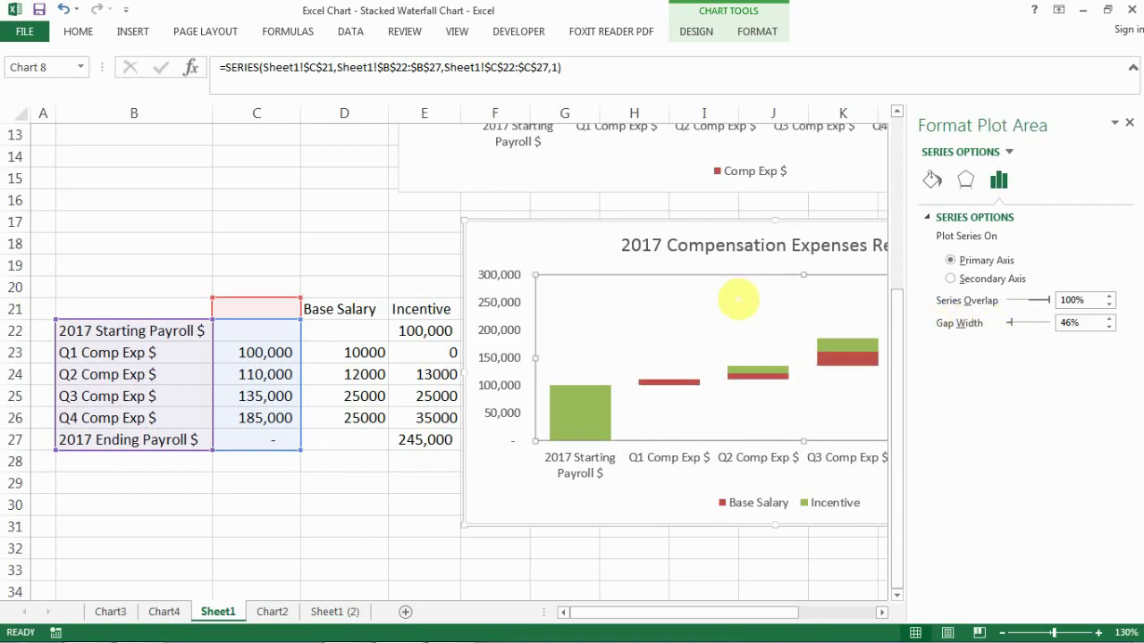
pyautogui.click(1129, 123)
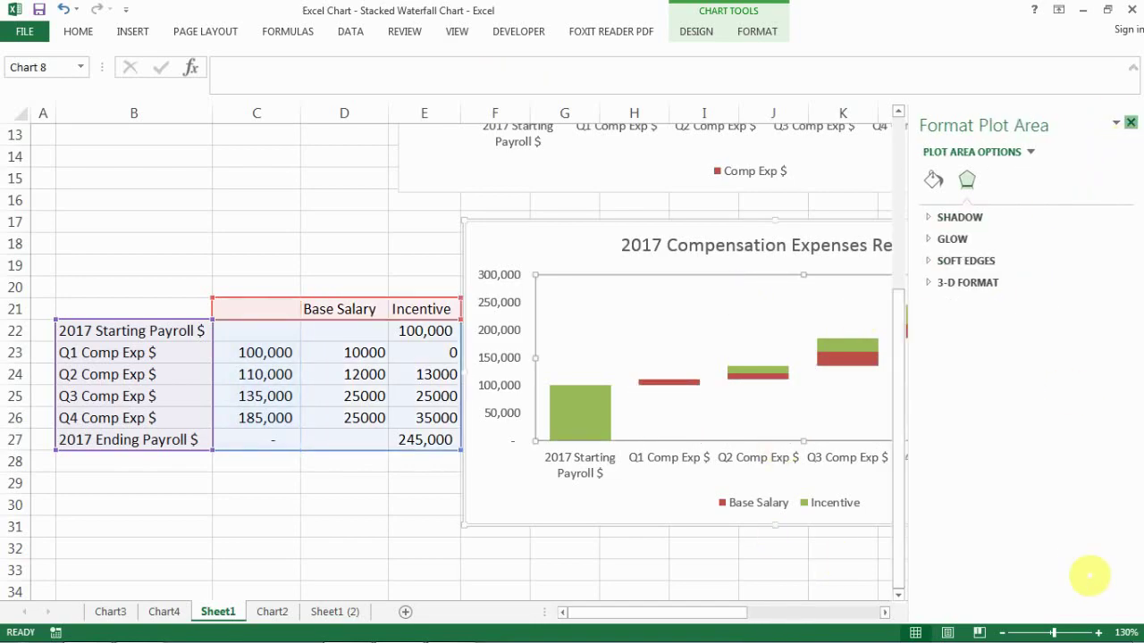
# - Zoom the sheet to 140% and examine the whole Base Salary and Incentive waterfall chart
pyautogui.click(1119, 612)
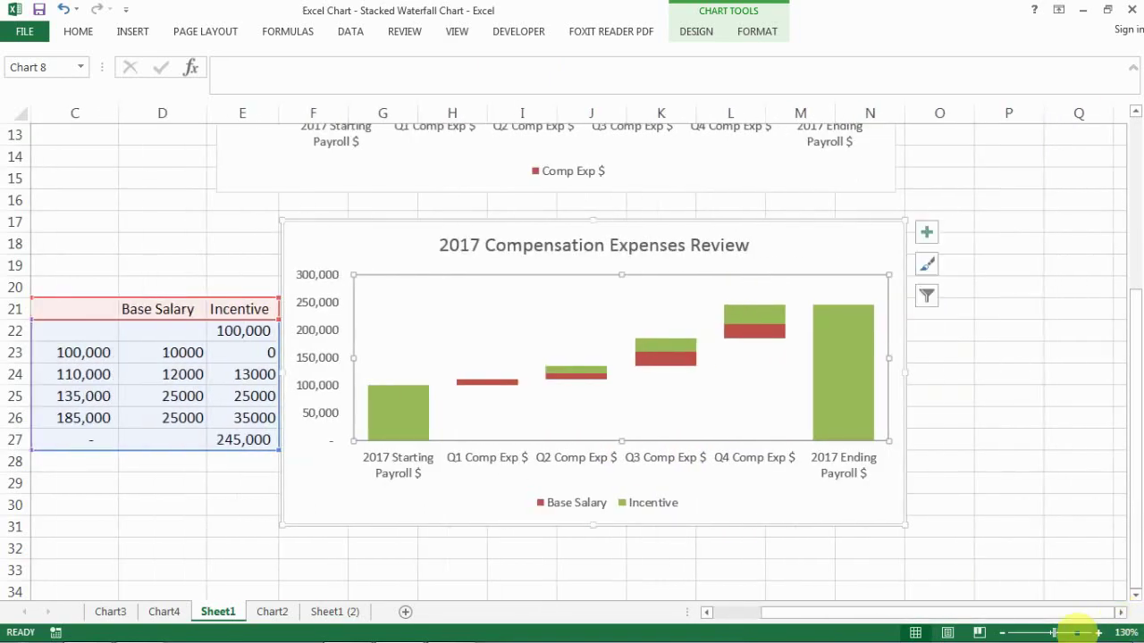
pyautogui.click(1097, 633)
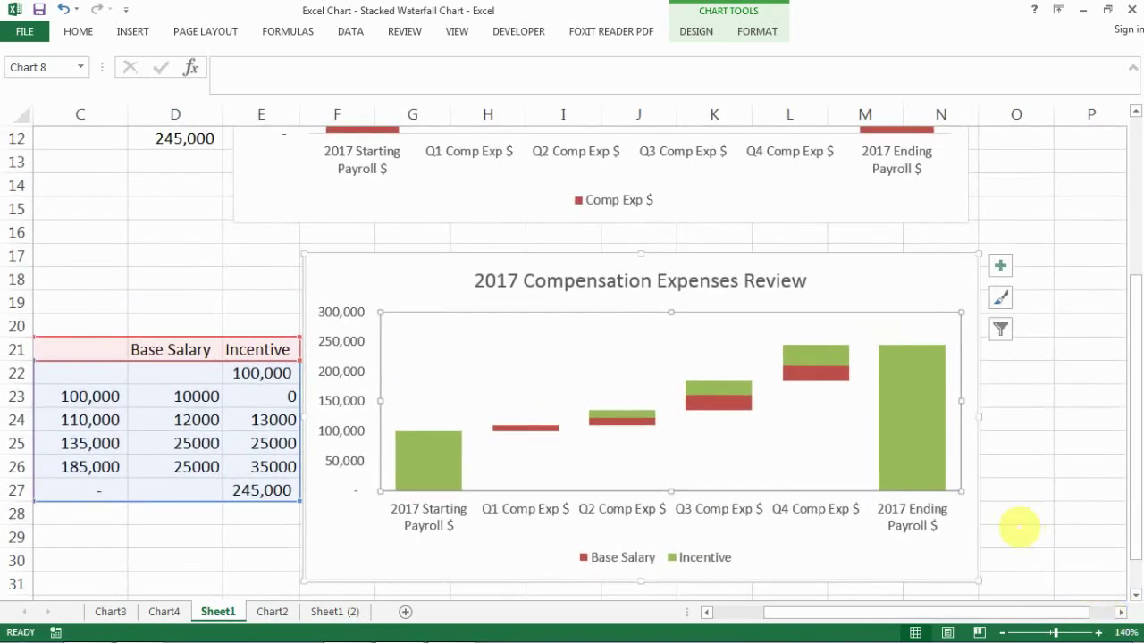
pyautogui.click(1037, 445)
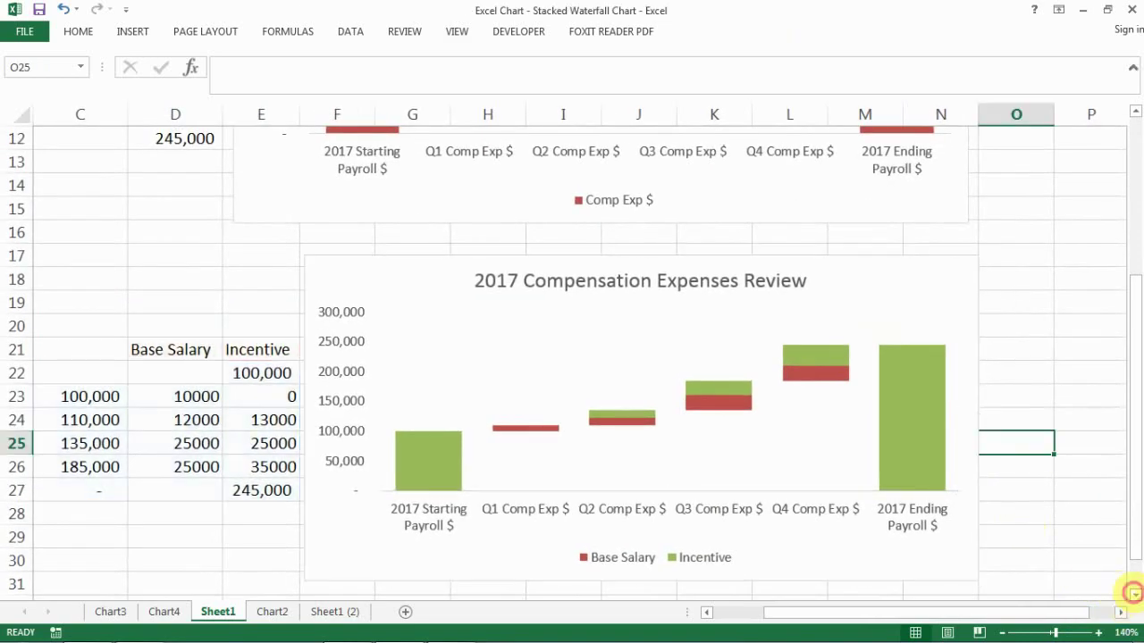
# - Fill only the 2017 Starting Payroll $ bar of the Base Salary and Incentive chart with the dark blue theme color
pyautogui.click(1133, 594)
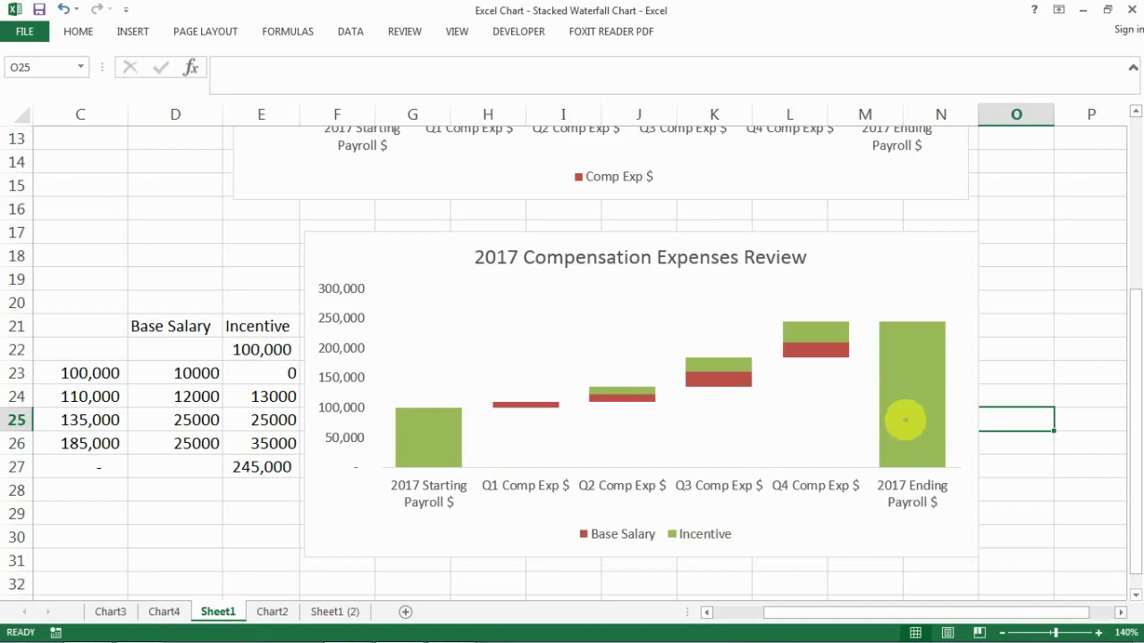
pyautogui.click(449, 447)
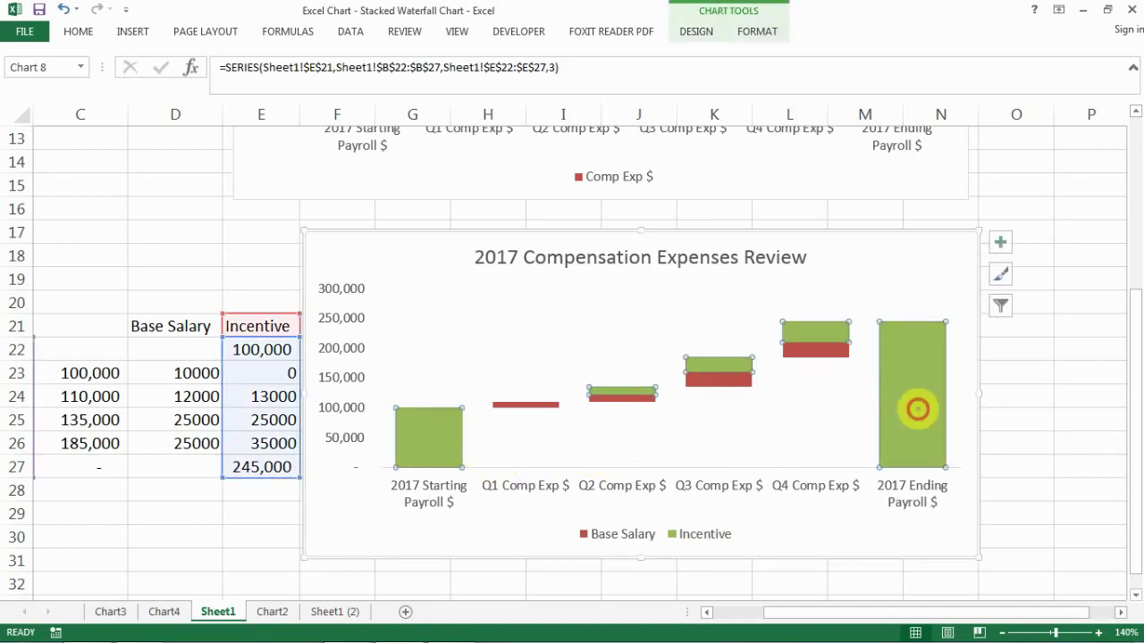
pyautogui.click(869, 543)
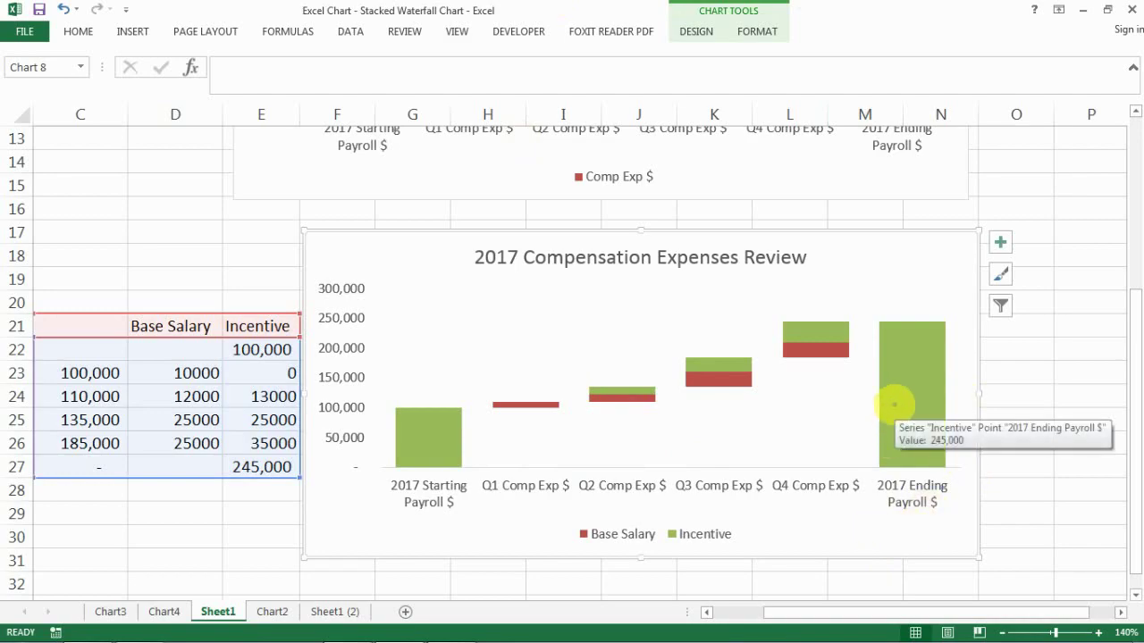
pyautogui.click(894, 404)
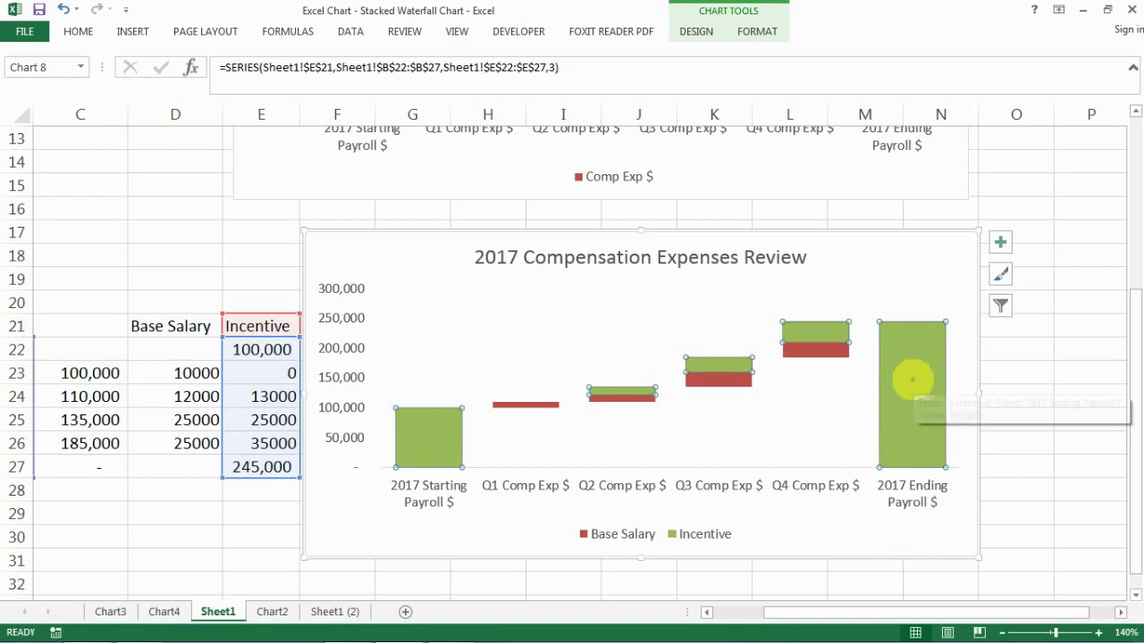
pyautogui.moveTo(912, 380)
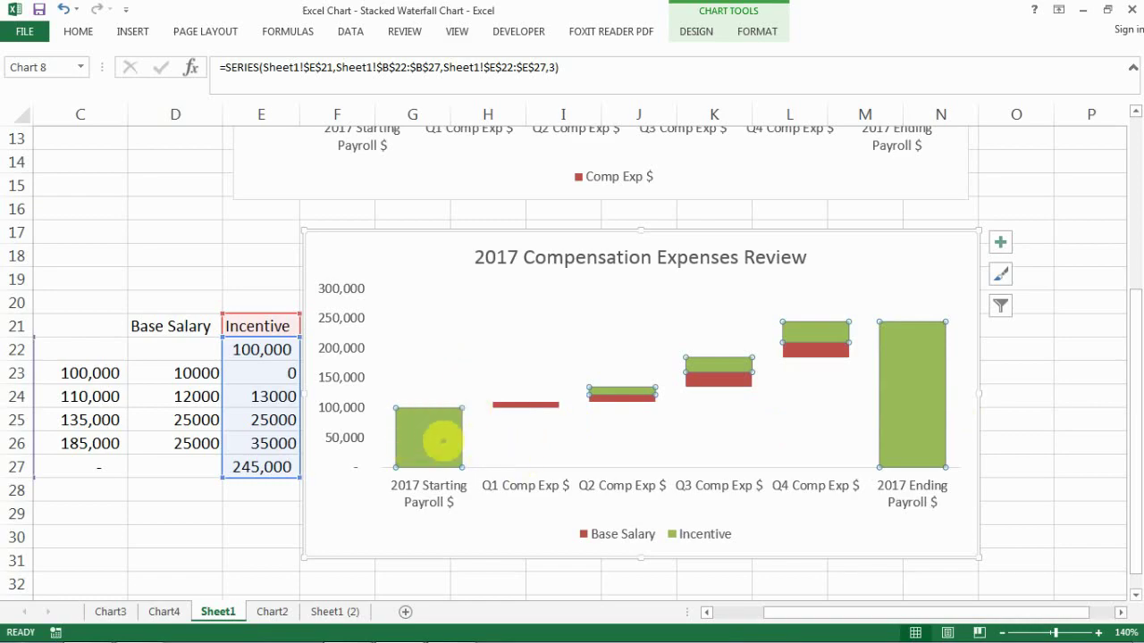
pyautogui.click(426, 438)
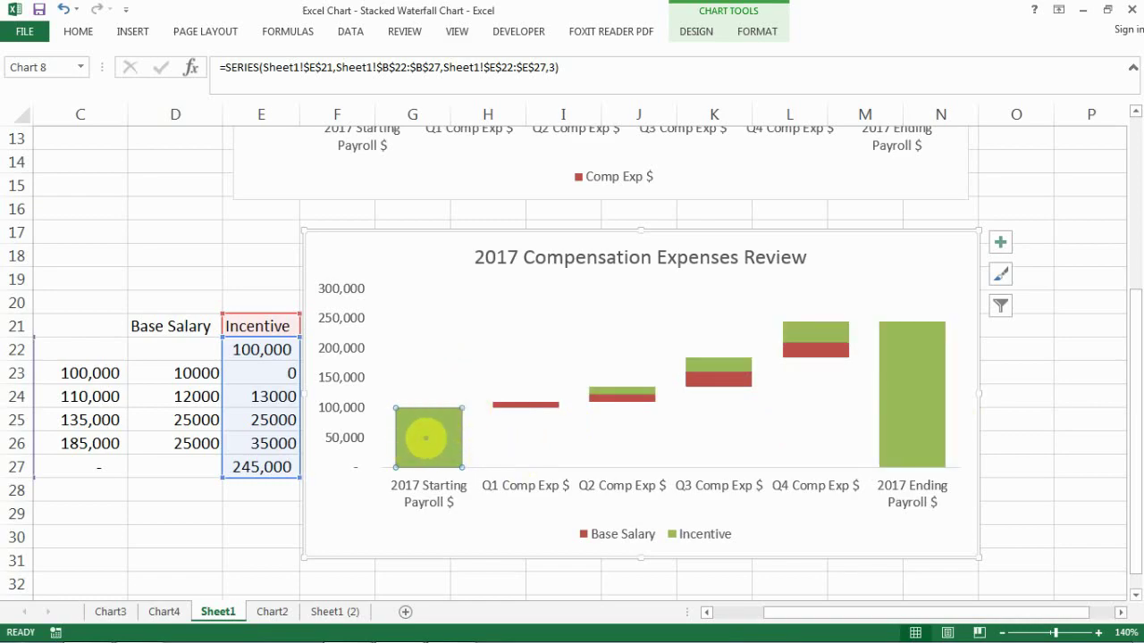
pyautogui.rightClick(426, 446)
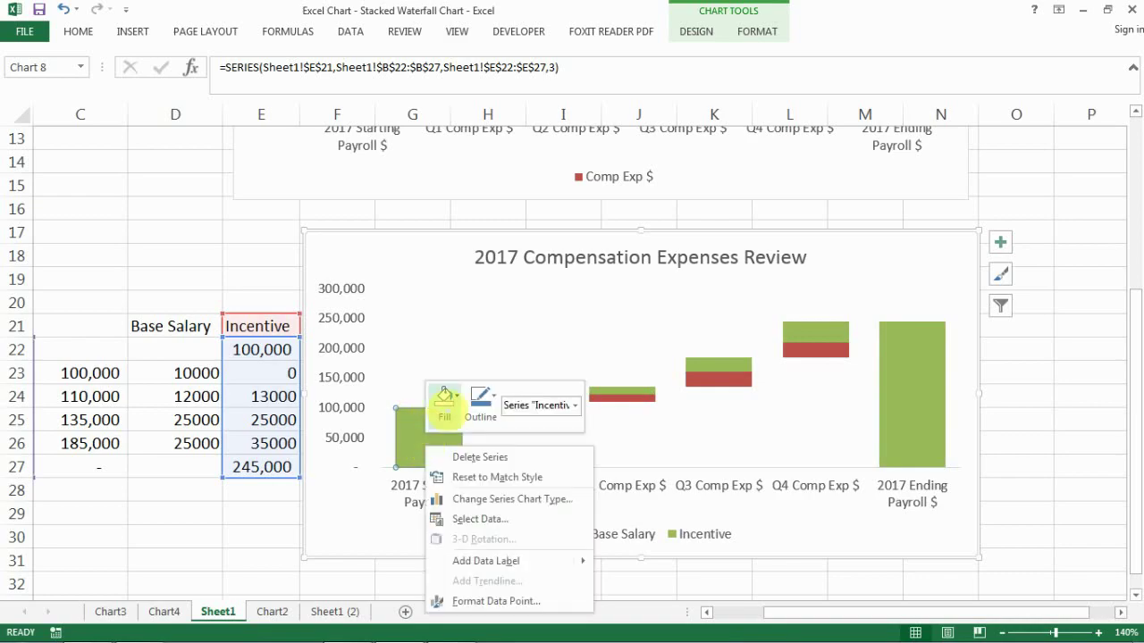
pyautogui.click(445, 397)
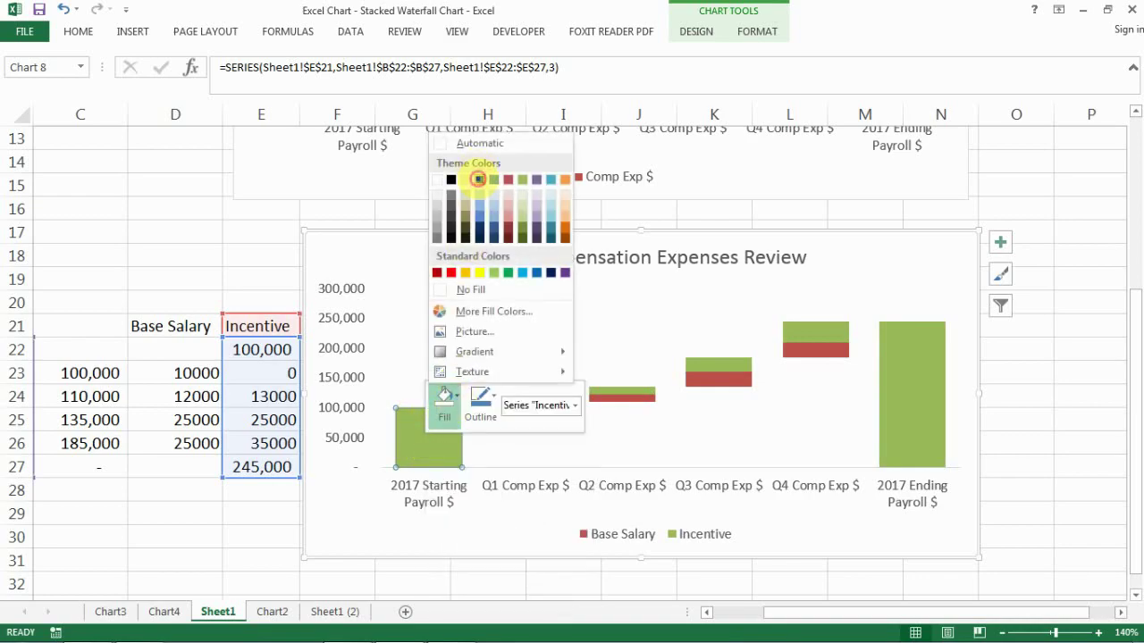
pyautogui.click(479, 179)
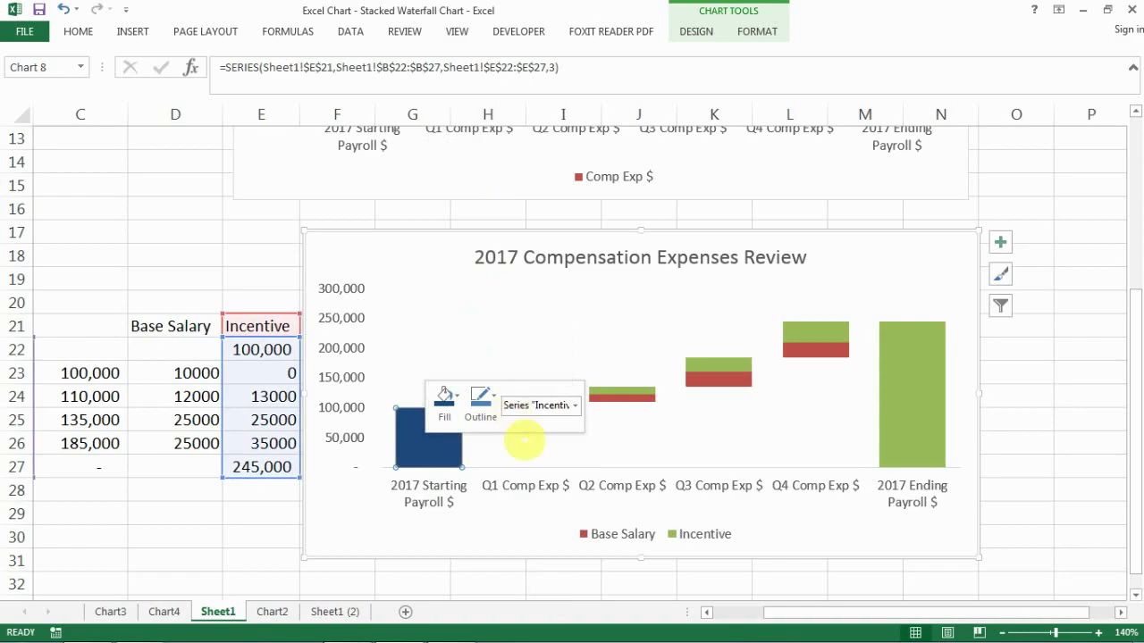
pyautogui.click(510, 451)
pyautogui.click(426, 440)
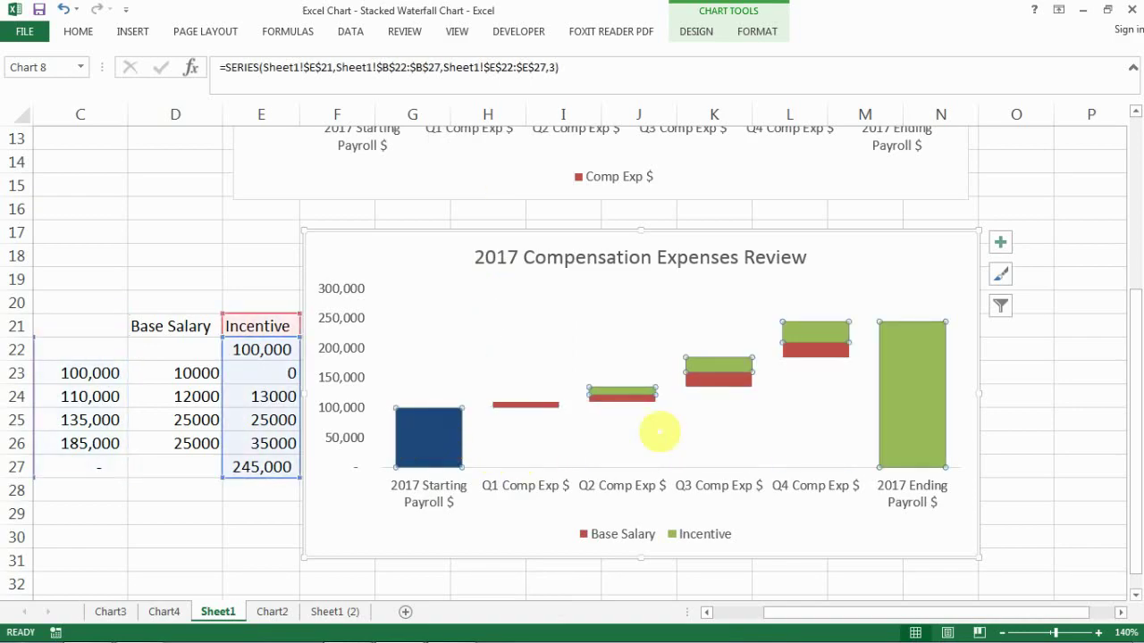
pyautogui.click(911, 402)
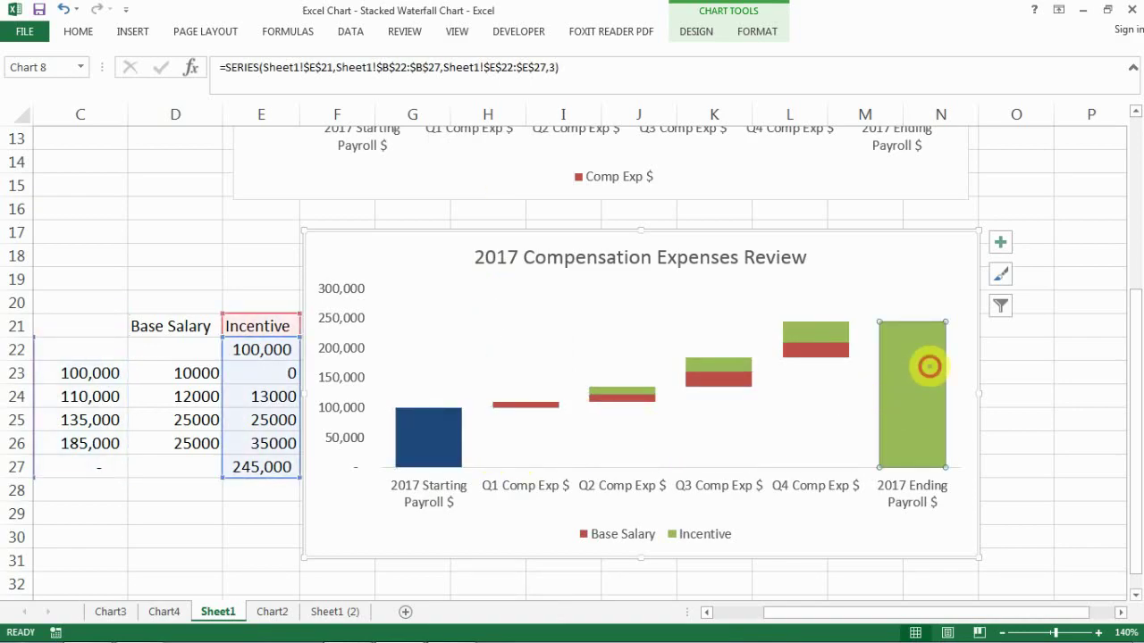
pyautogui.click(957, 387)
pyautogui.click(906, 394)
pyautogui.rightClick(907, 394)
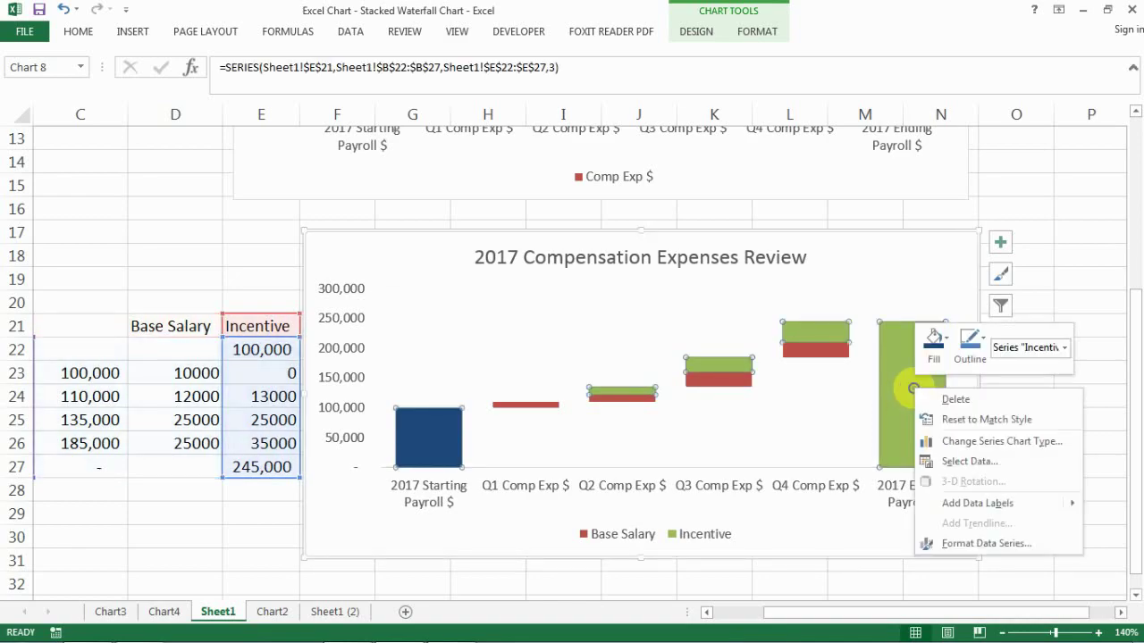
pyautogui.click(935, 344)
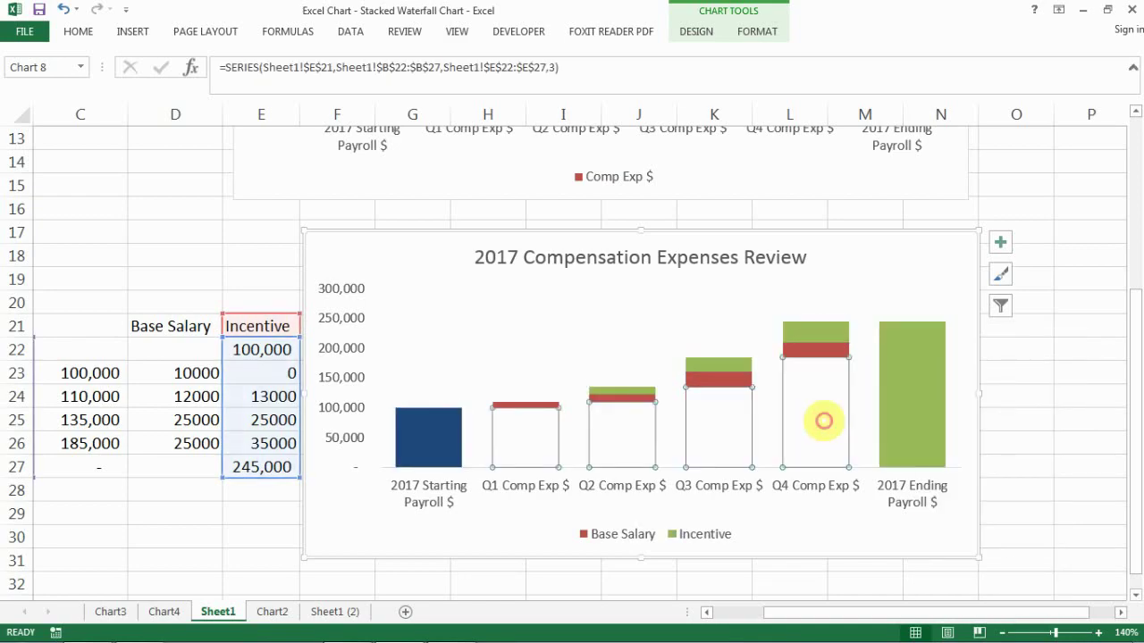
pyautogui.click(823, 420)
pyautogui.click(869, 275)
# - Fill only the 2017 Ending Payroll $ bar with the same dark blue as the starting payroll bar
pyautogui.click(911, 384)
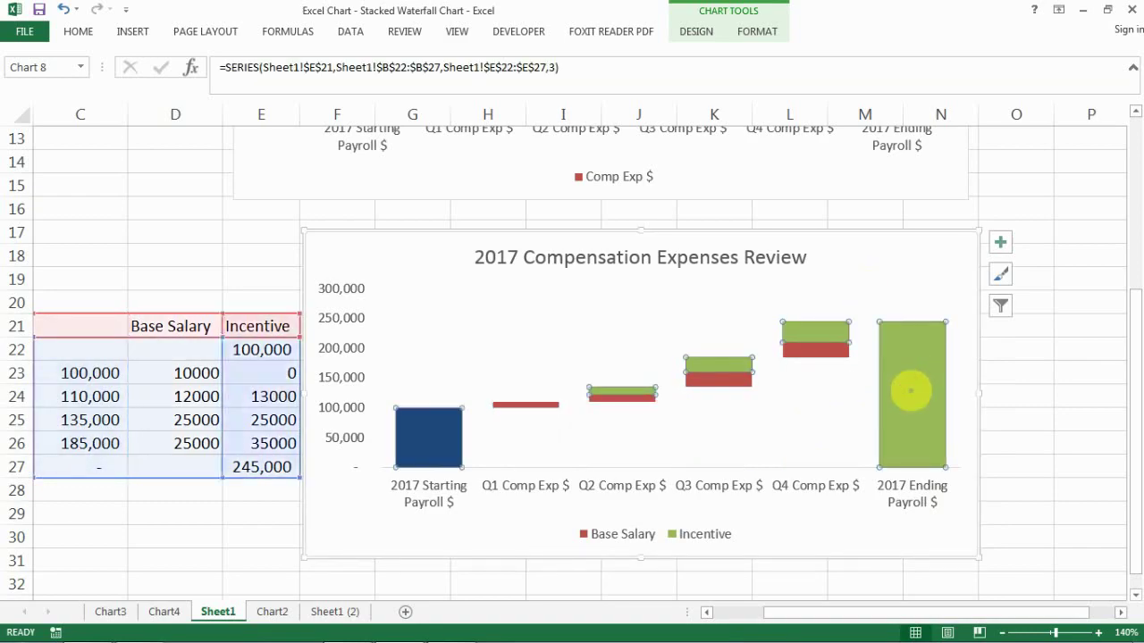
pyautogui.rightClick(914, 373)
pyautogui.click(935, 327)
pyautogui.click(969, 405)
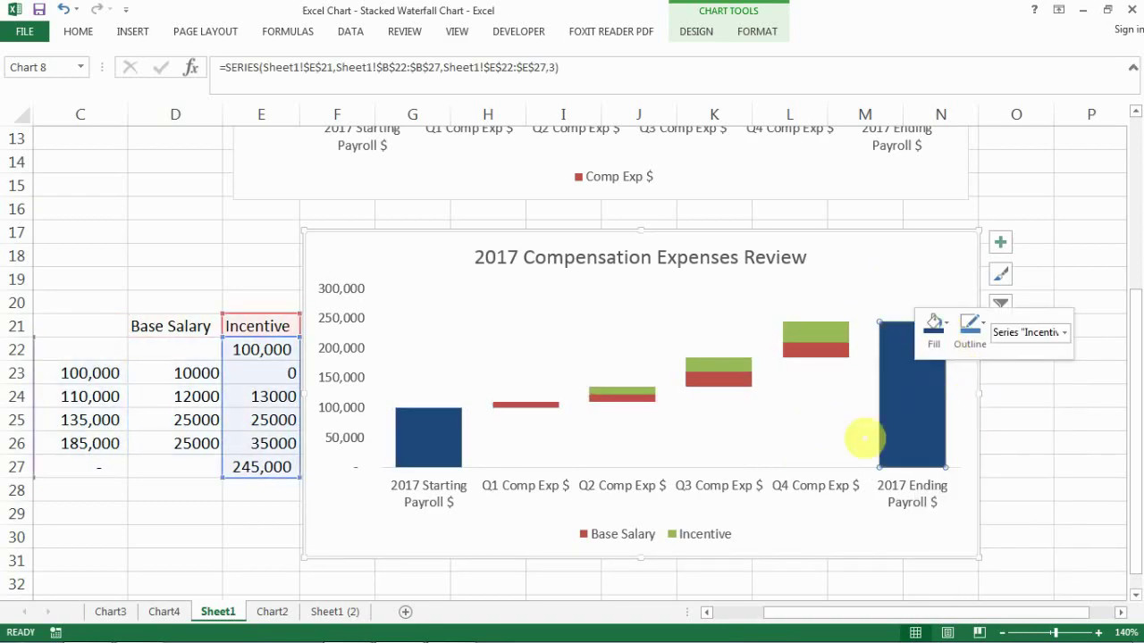
# - Widen the Base Salary and Incentive chart slightly so its right edge extends into column O
pyautogui.click(853, 437)
pyautogui.click(962, 534)
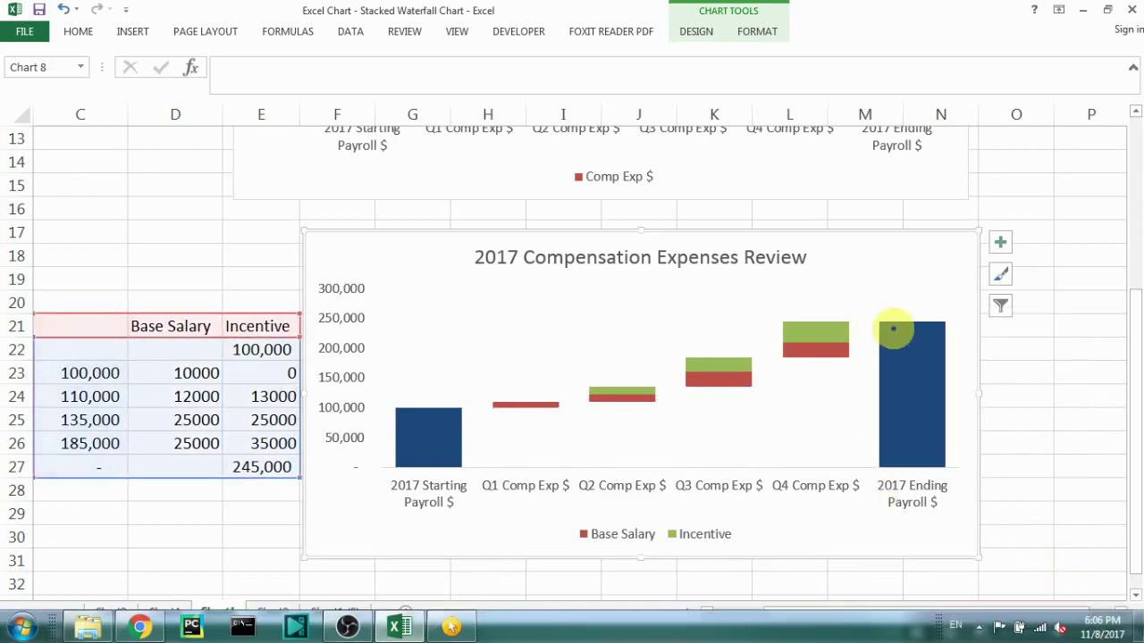
pyautogui.moveTo(981, 233); pyautogui.dragTo(999, 232)
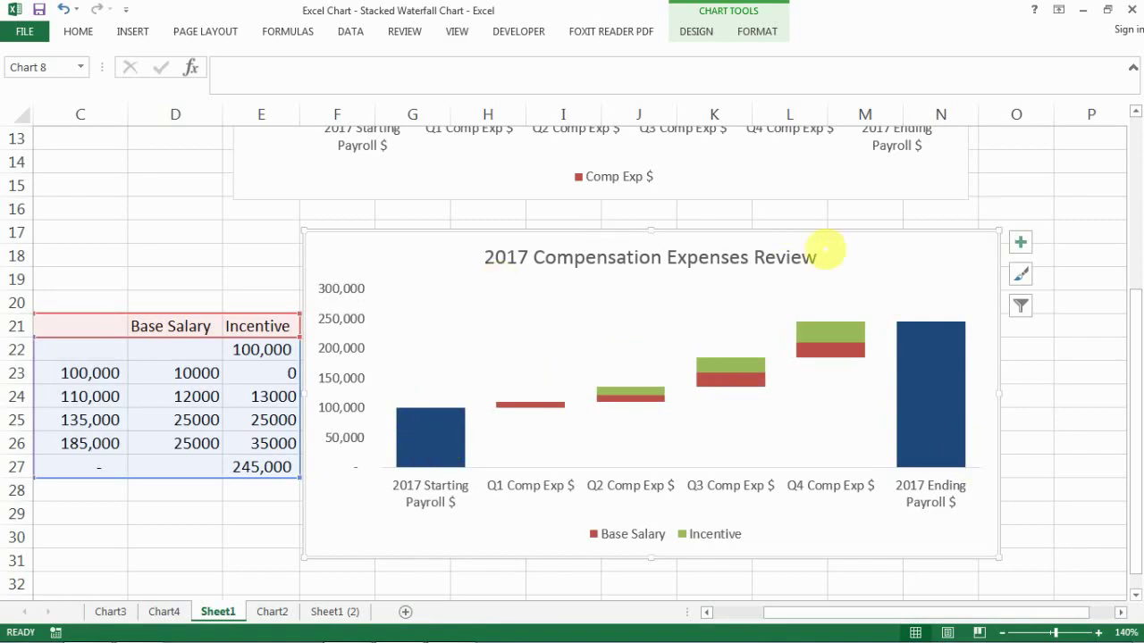